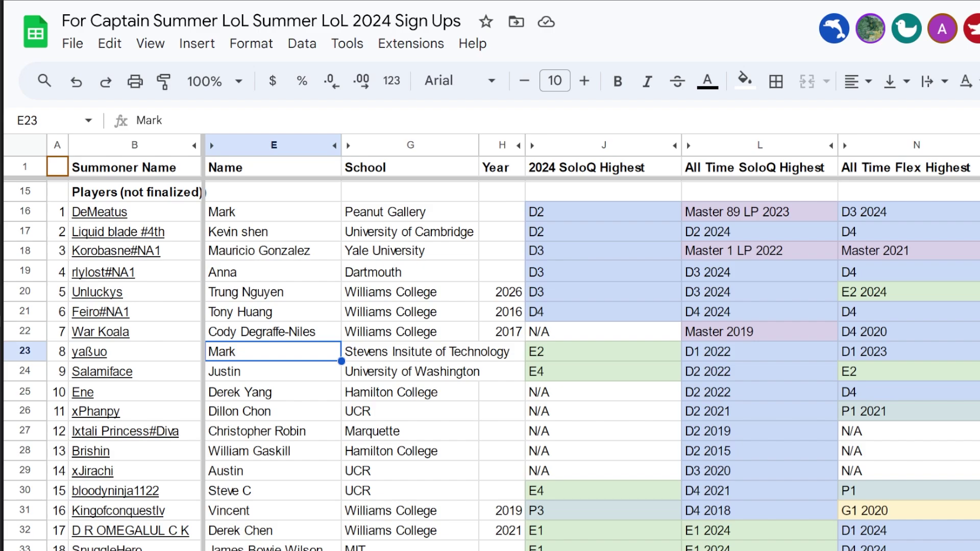
Switch to the draft-order sheet and review the captain assigned to each slot, from Slot 1 across to column K.
{"action": "key", "text": "ctrl+shift+Page_Down"}
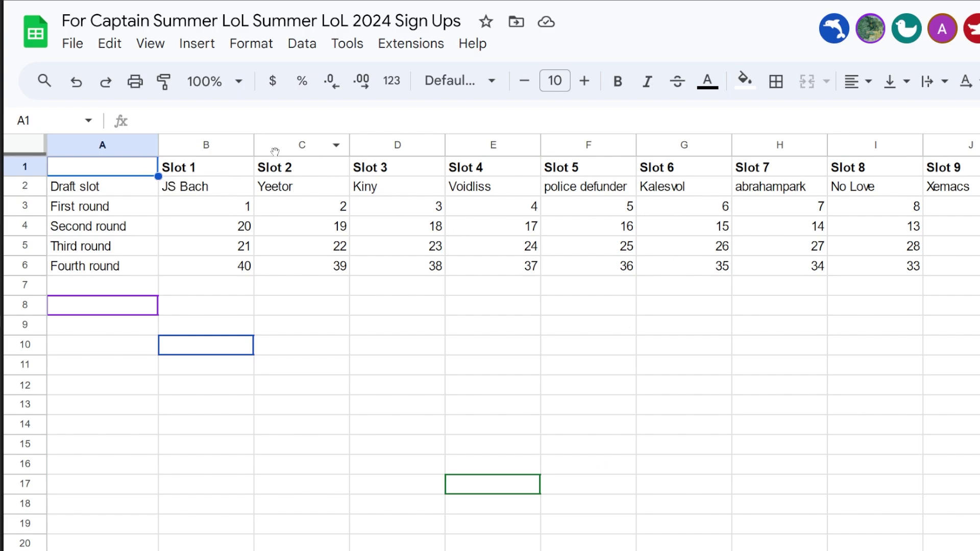
{"action": "left_click", "coordinate": [230, 191]}
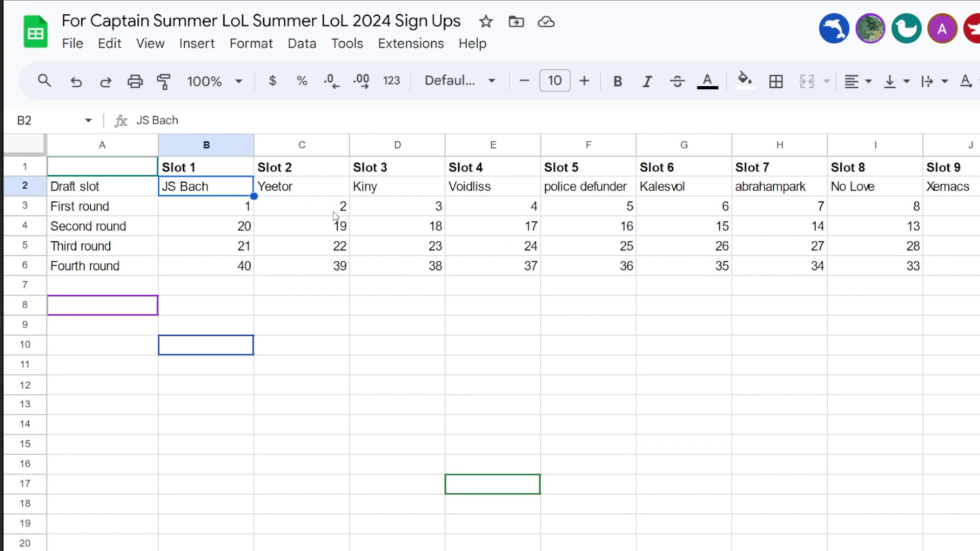
{"action": "left_click", "coordinate": [309, 193]}
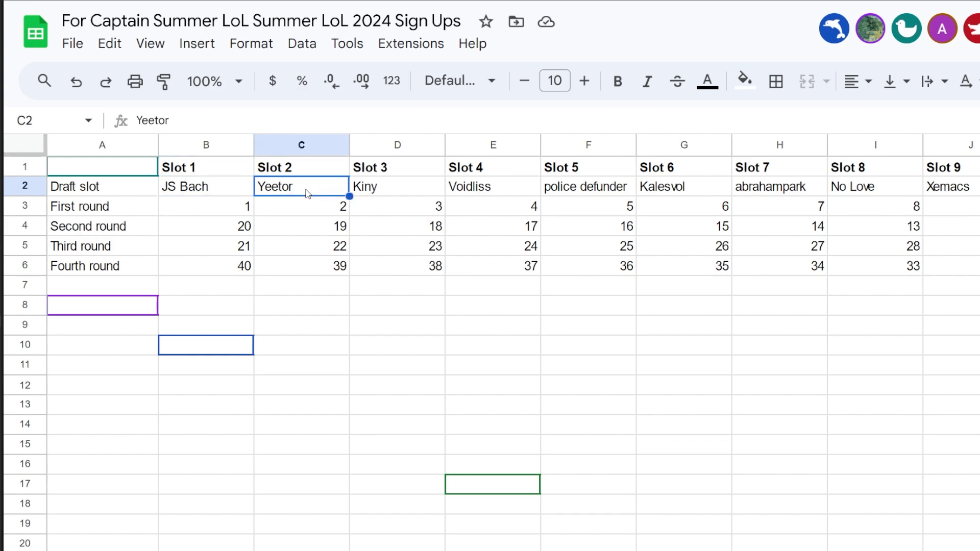
{"action": "left_click", "coordinate": [402, 194]}
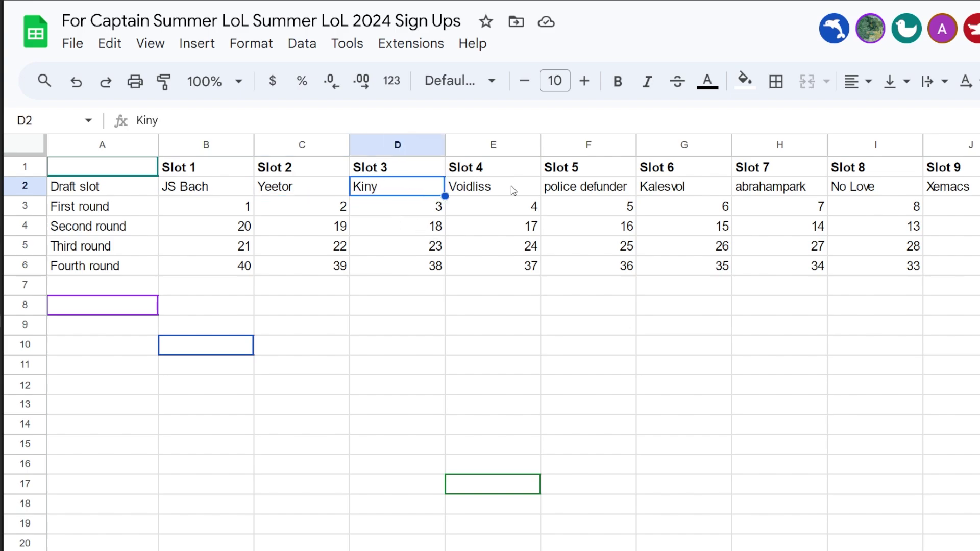
{"action": "left_click", "coordinate": [514, 189]}
{"action": "left_click", "coordinate": [626, 186]}
{"action": "left_click", "coordinate": [715, 185]}
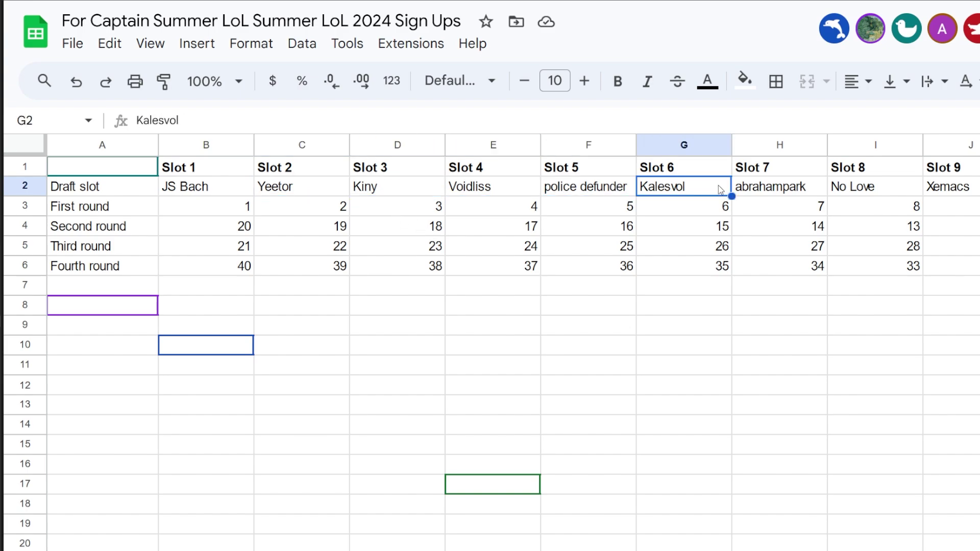
{"action": "left_click", "coordinate": [791, 189]}
{"action": "left_click", "coordinate": [877, 194]}
{"action": "left_click", "coordinate": [971, 190]}
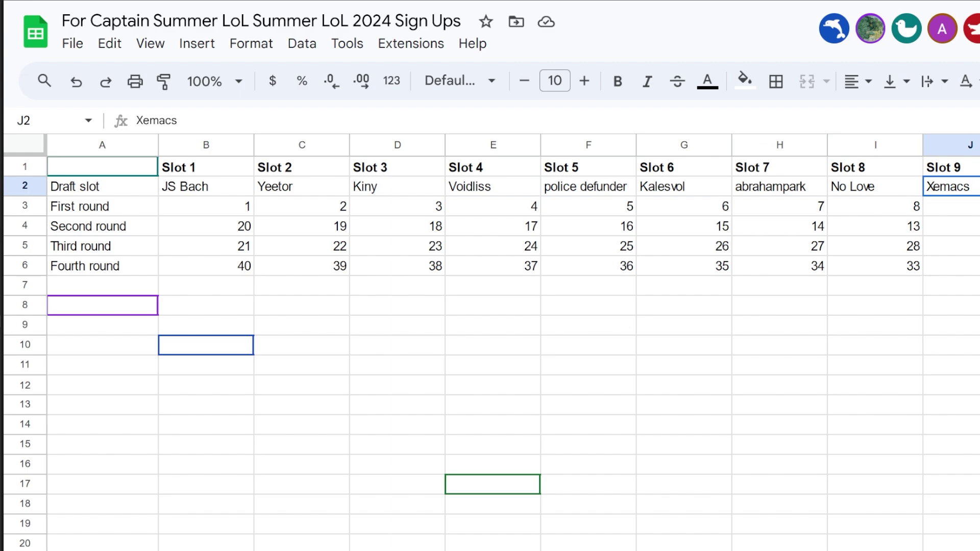
{"action": "key", "text": "Right"}
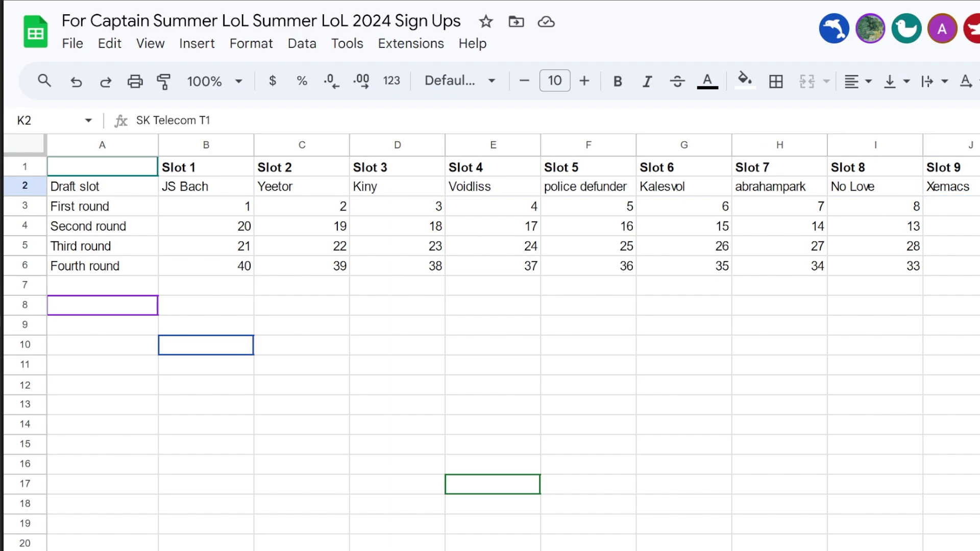
Trace the second-round pick numbers in reverse order, from column K back to Slot 1.
{"action": "key", "text": "Down"}
{"action": "key", "text": "Down"}
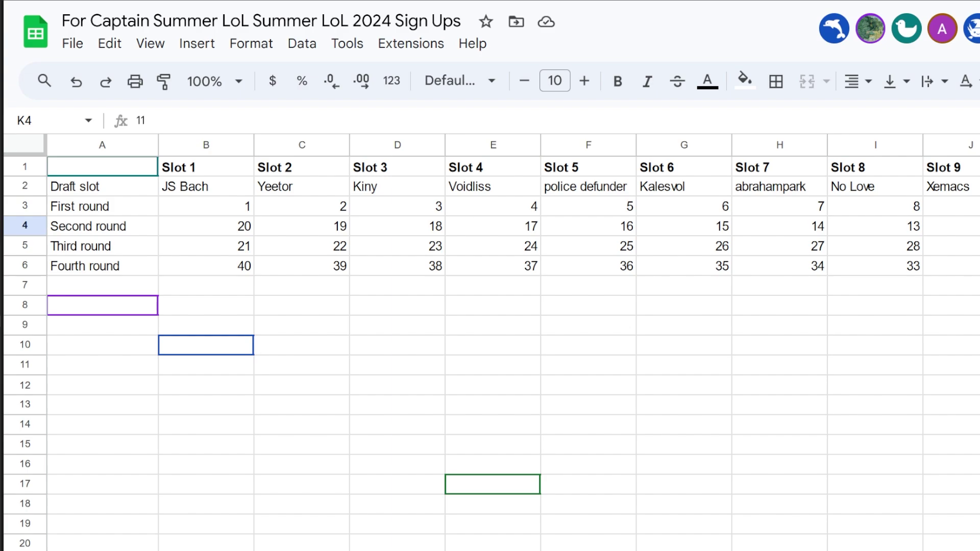
{"action": "key", "text": "Left"}
{"action": "key", "text": "Left"}
{"action": "key", "text": "Left"}
{"action": "key", "text": "Left"}
{"action": "key", "text": "Left"}
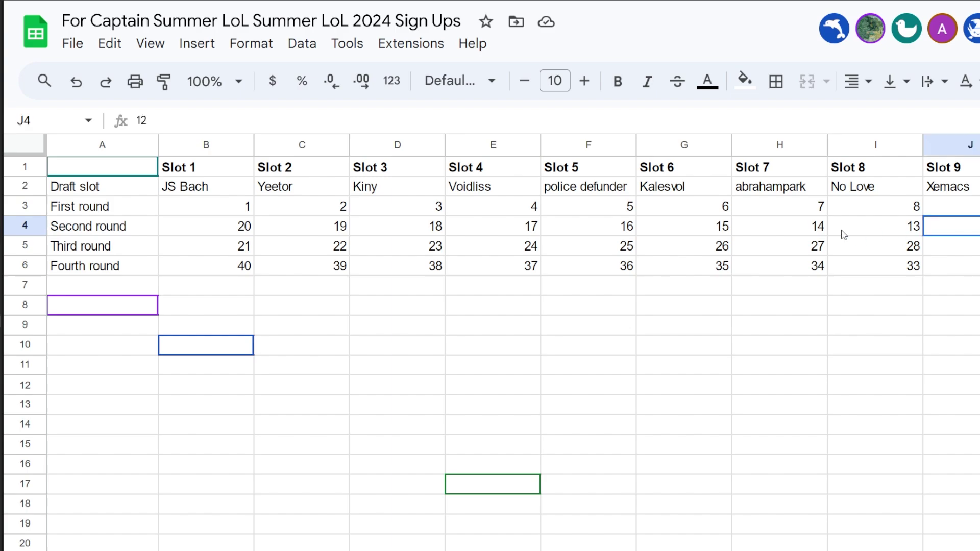
{"action": "key", "text": "Left"}
{"action": "key", "text": "Left"}
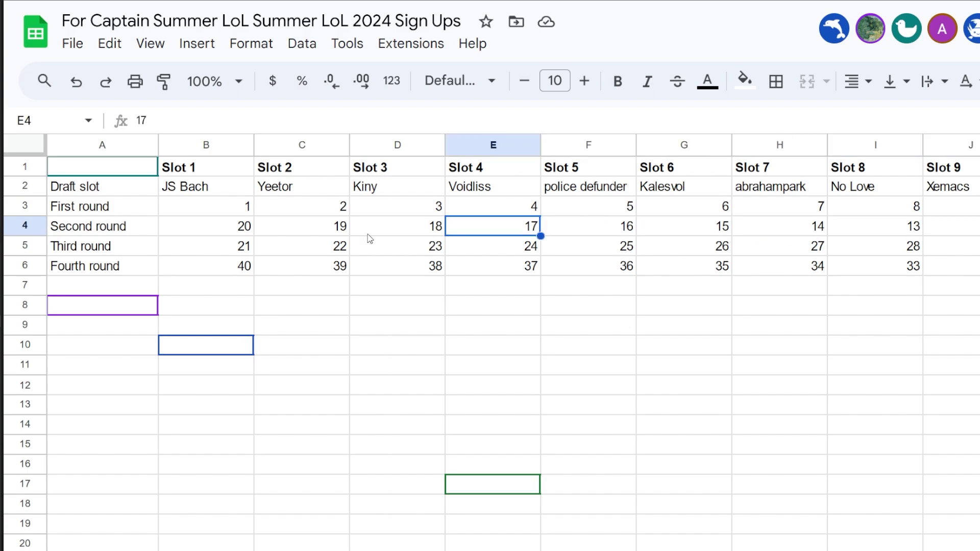
{"action": "left_click", "coordinate": [265, 244]}
{"action": "left_click", "coordinate": [235, 230]}
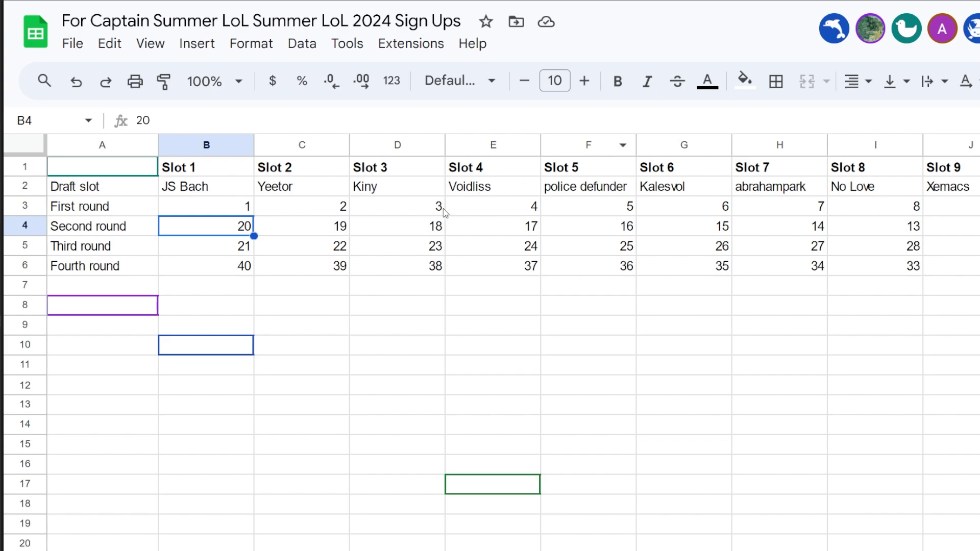
Inspect Slot 1's captain and its pick numbers across the first to fourth rounds.
{"action": "left_click", "coordinate": [223, 212]}
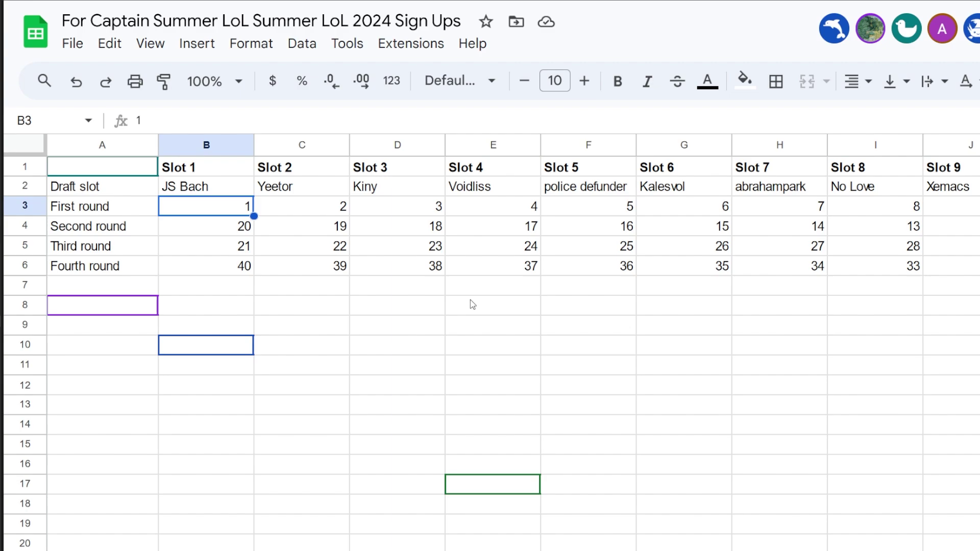
{"action": "left_click", "coordinate": [219, 267]}
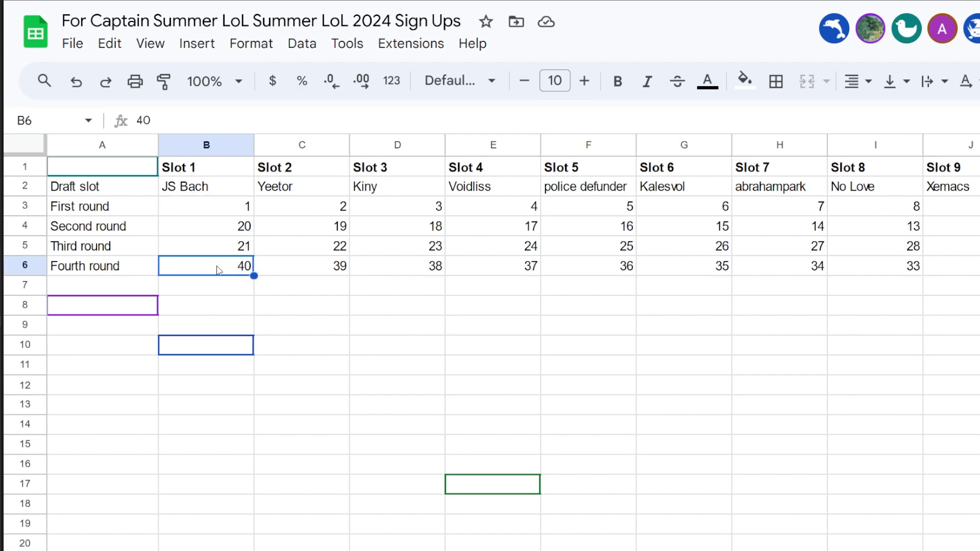
{"action": "left_click", "coordinate": [199, 189]}
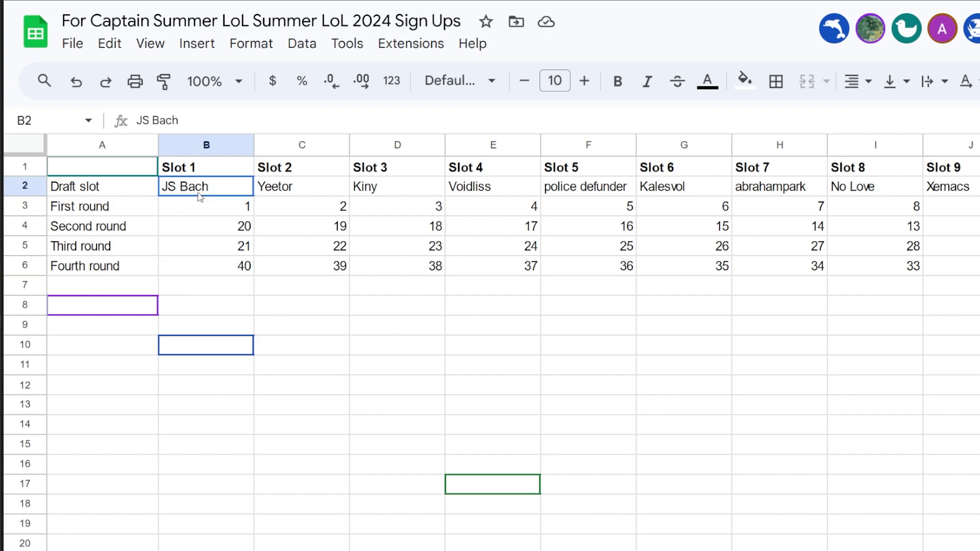
{"action": "left_click", "coordinate": [237, 234]}
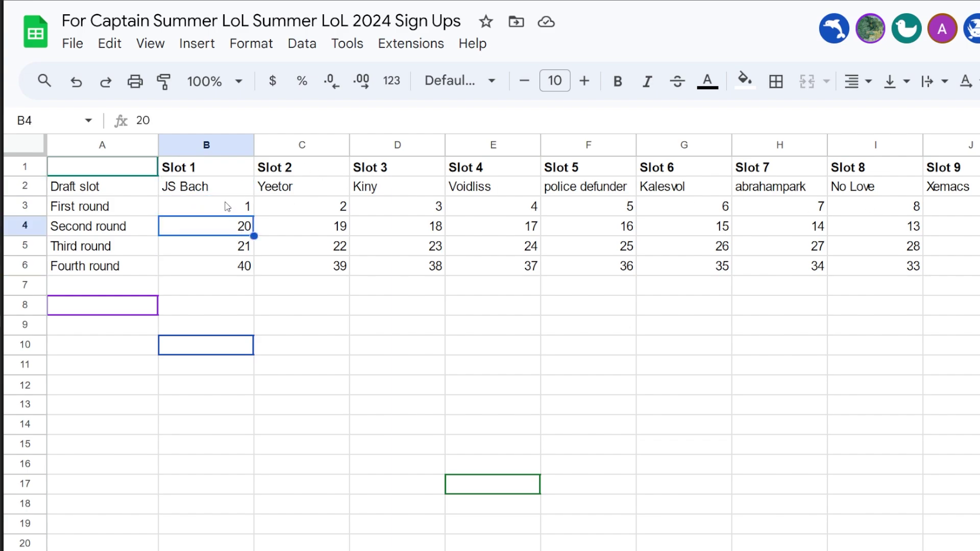
{"action": "left_click", "coordinate": [228, 207]}
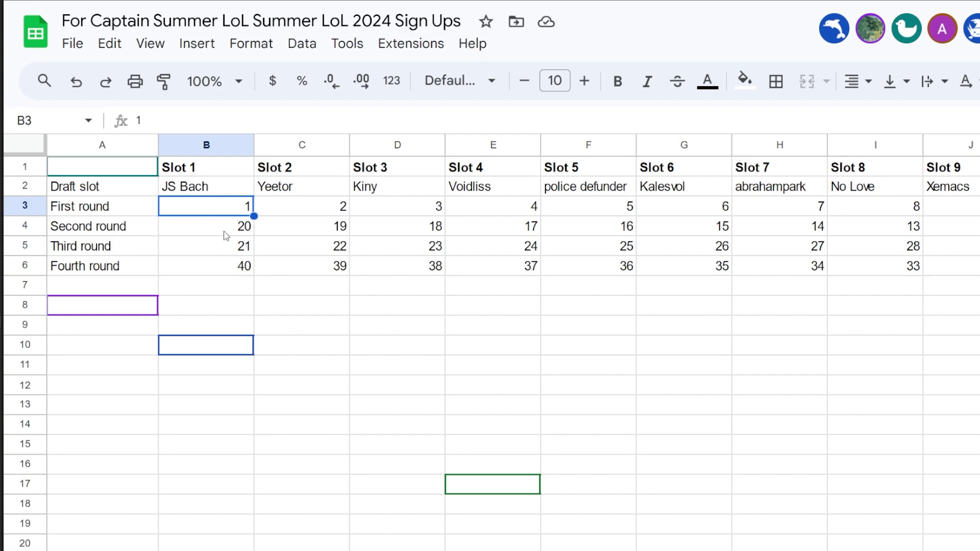
{"action": "left_click", "coordinate": [225, 227]}
{"action": "left_click", "coordinate": [222, 247]}
{"action": "left_click", "coordinate": [216, 234]}
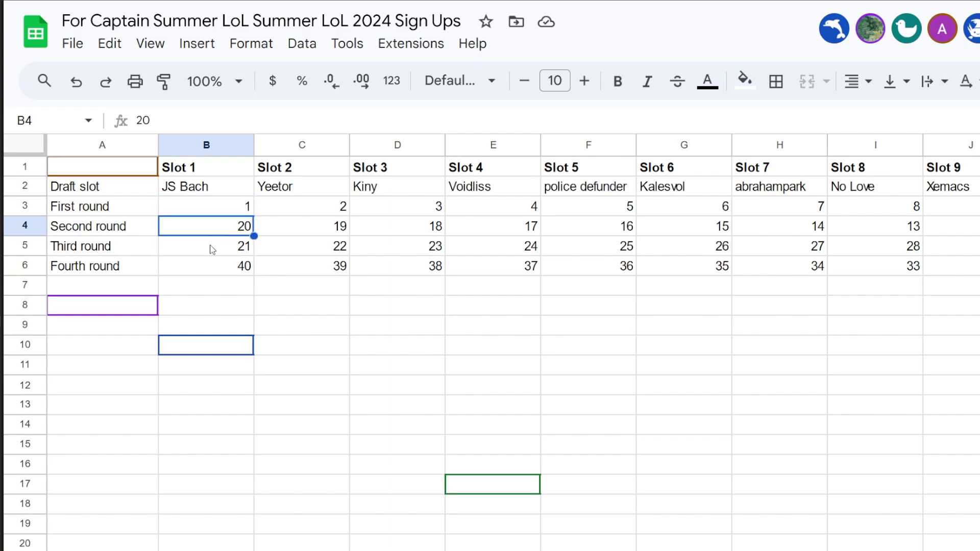
{"action": "left_click", "coordinate": [213, 248]}
Compare the first- and second-round pick numbers in column K, and select Slot 4's captain.
{"action": "left_click", "coordinate": [978, 206]}
{"action": "key", "text": "Down"}
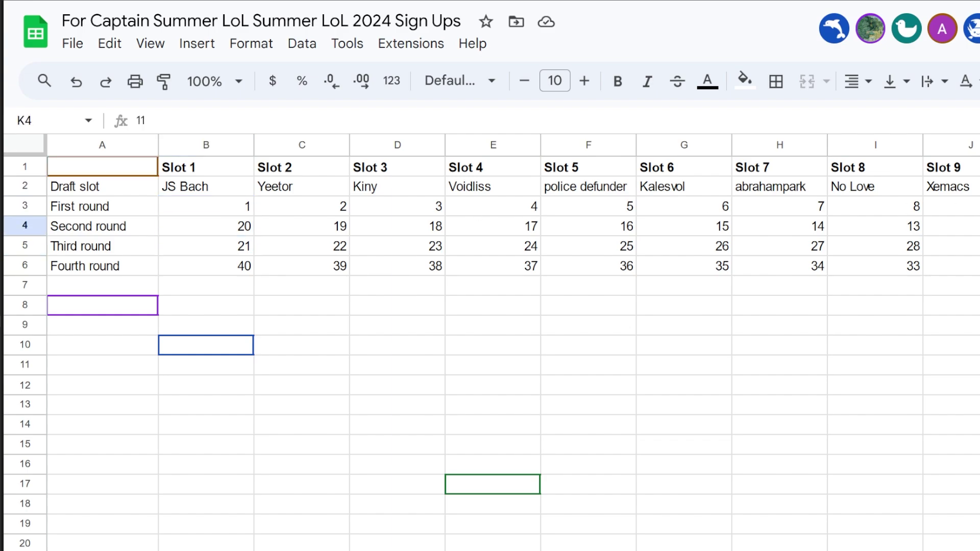
{"action": "key", "text": "Up"}
{"action": "key", "text": "Down"}
{"action": "left_click", "coordinate": [575, 325]}
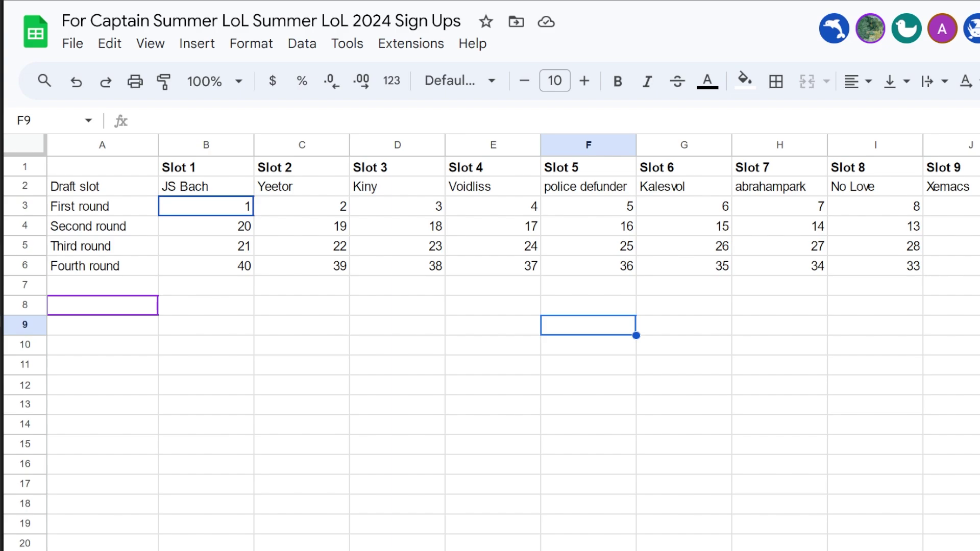
{"action": "left_click", "coordinate": [493, 186]}
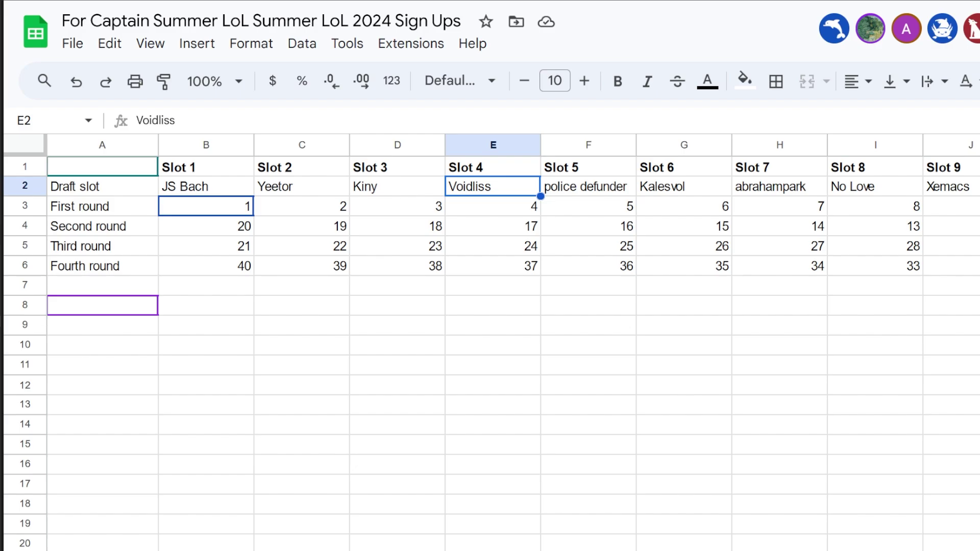
Return to the sign-up sheet and look through the ranks of the captains and the listed players.
{"action": "left_click", "coordinate": [640, 531]}
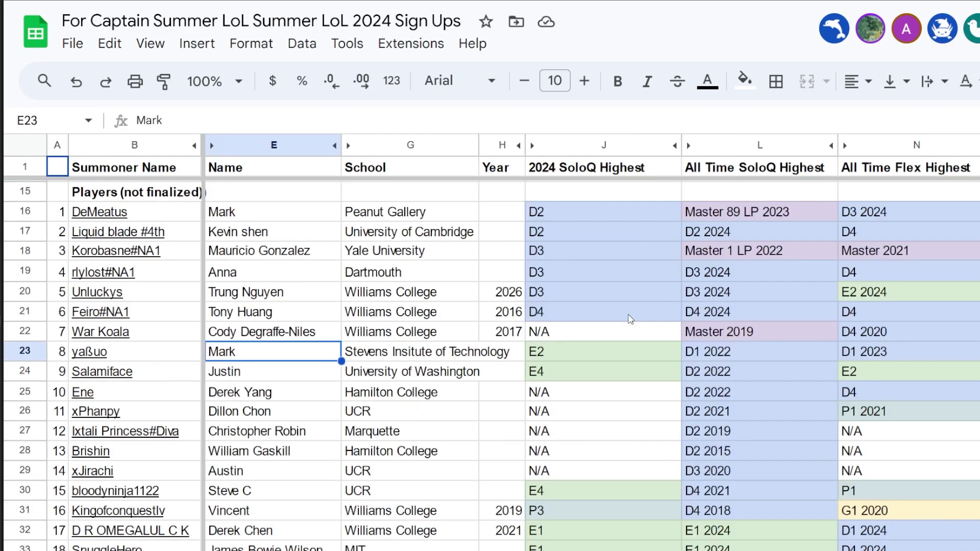
{"action": "scroll", "coordinate": [630, 341], "scroll_direction": "down", "scroll_amount": 4}
{"action": "scroll", "coordinate": [655, 373], "scroll_direction": "up", "scroll_amount": 8}
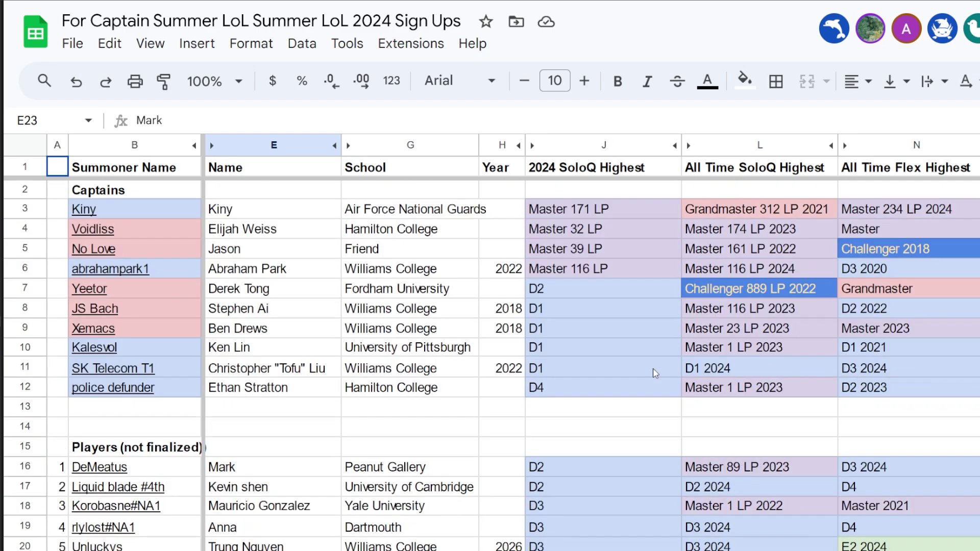
{"action": "scroll", "coordinate": [895, 344], "scroll_direction": "down", "scroll_amount": 6}
{"action": "scroll", "coordinate": [931, 404], "scroll_direction": "down", "scroll_amount": 3}
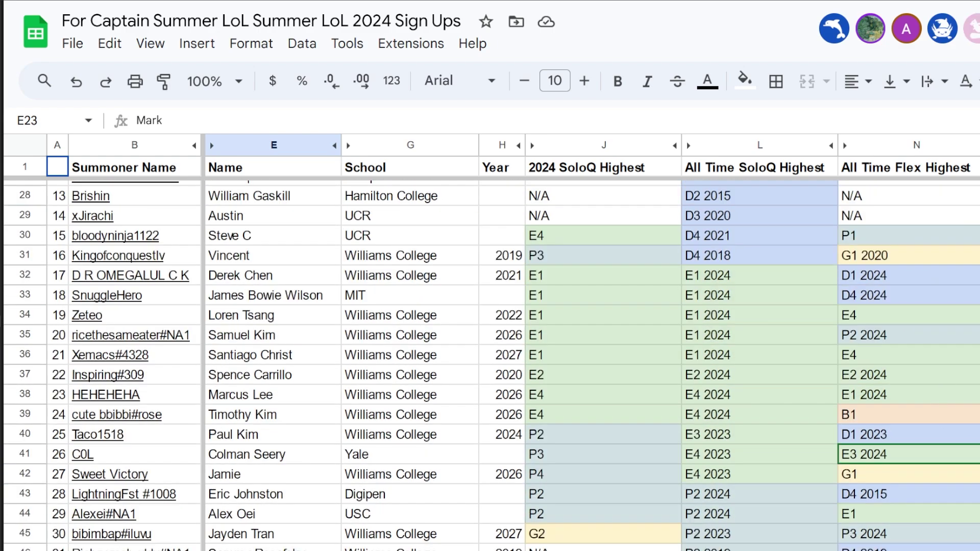
{"action": "scroll", "coordinate": [492, 363], "scroll_direction": "down", "scroll_amount": 3}
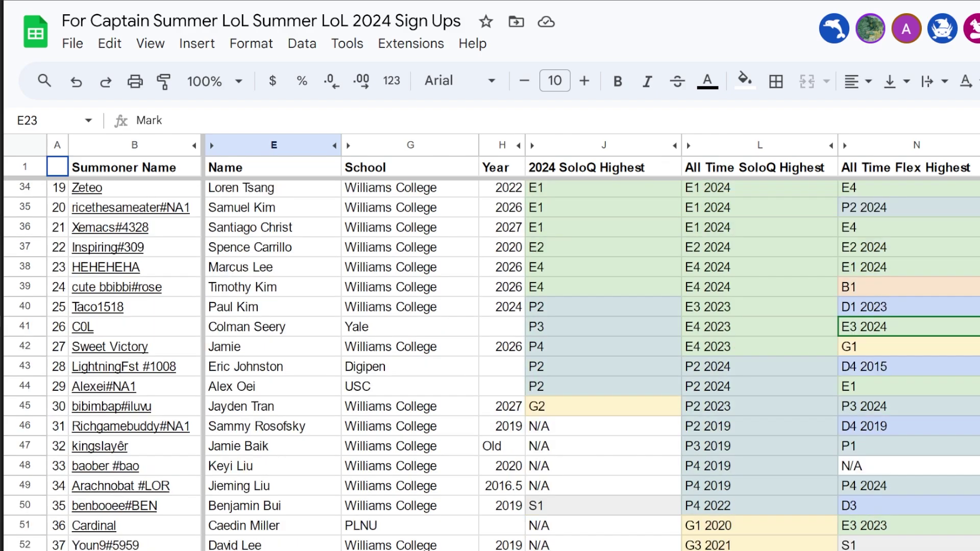
{"action": "scroll", "coordinate": [491, 364], "scroll_direction": "up", "scroll_amount": 3}
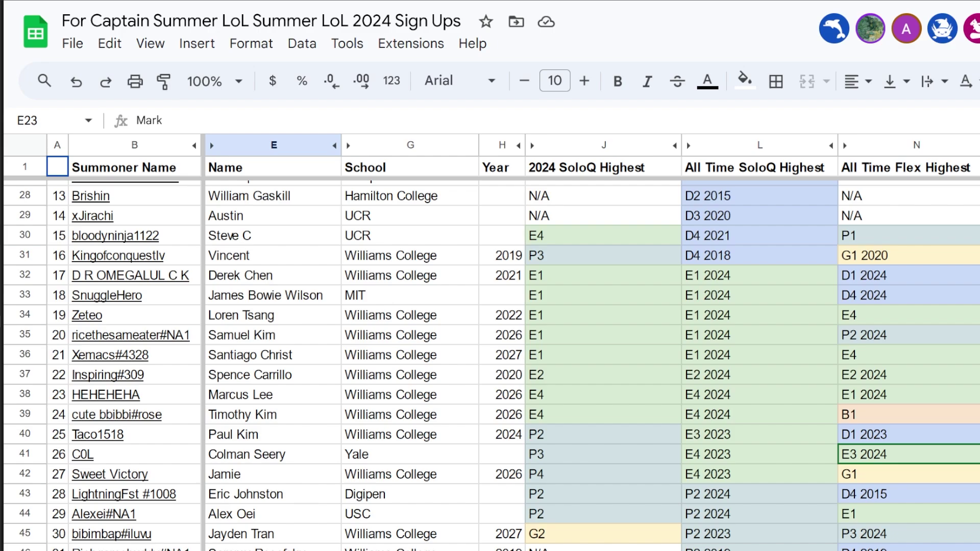
Check the role entries in columns AA and AB for the player in row 36 and the captains in rows 4, 7 and 8.
{"action": "left_click", "coordinate": [978, 354]}
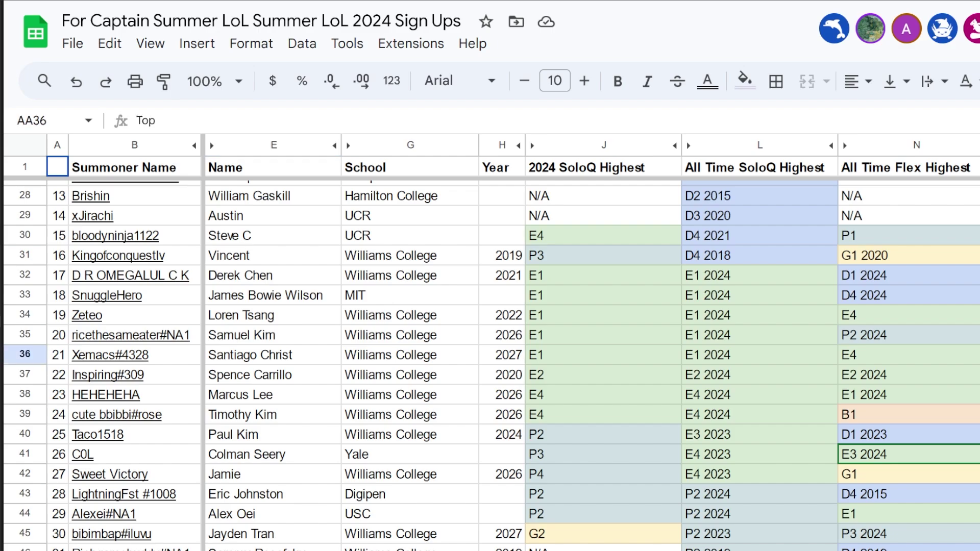
{"action": "scroll", "coordinate": [492, 365], "scroll_direction": "up", "scroll_amount": 6}
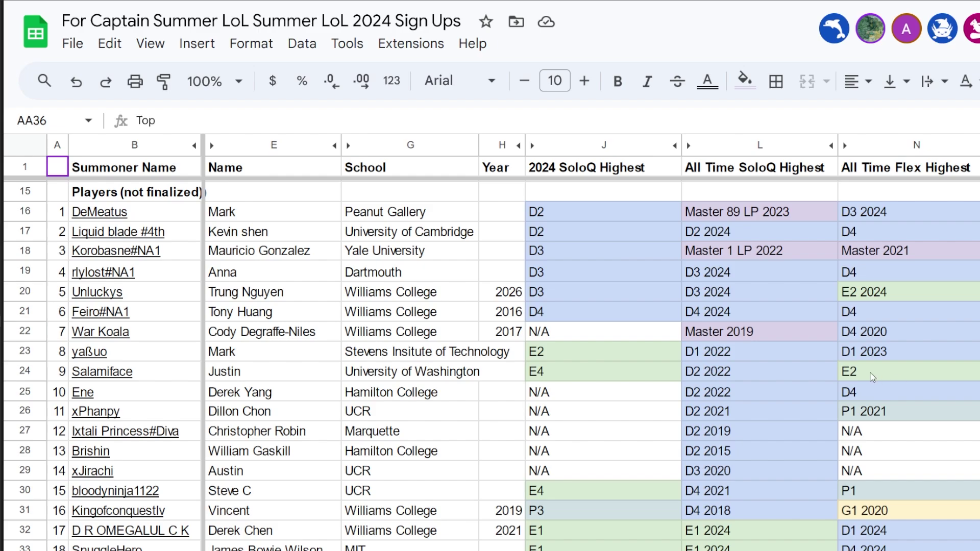
{"action": "scroll", "coordinate": [491, 358], "scroll_direction": "up", "scroll_amount": 5}
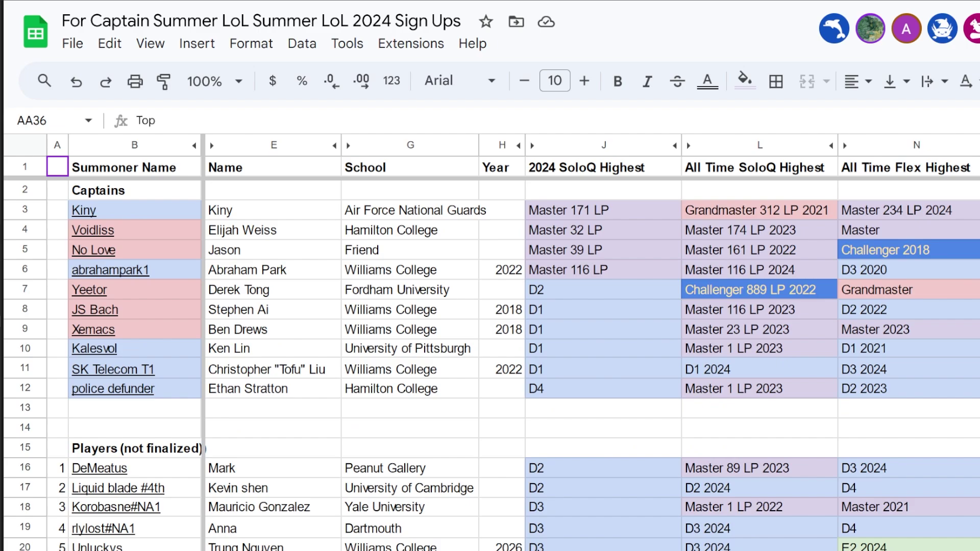
{"action": "left_click", "coordinate": [970, 230]}
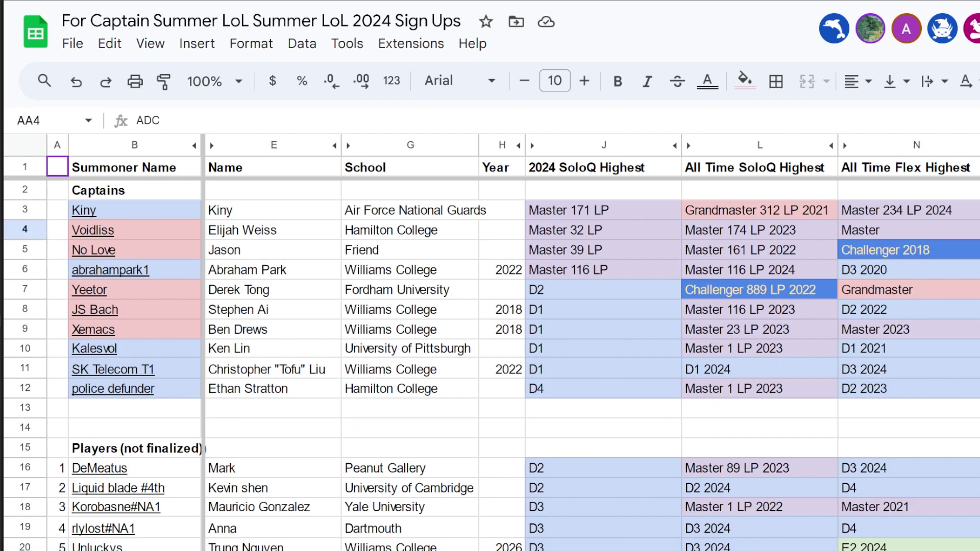
{"action": "left_click", "coordinate": [970, 309]}
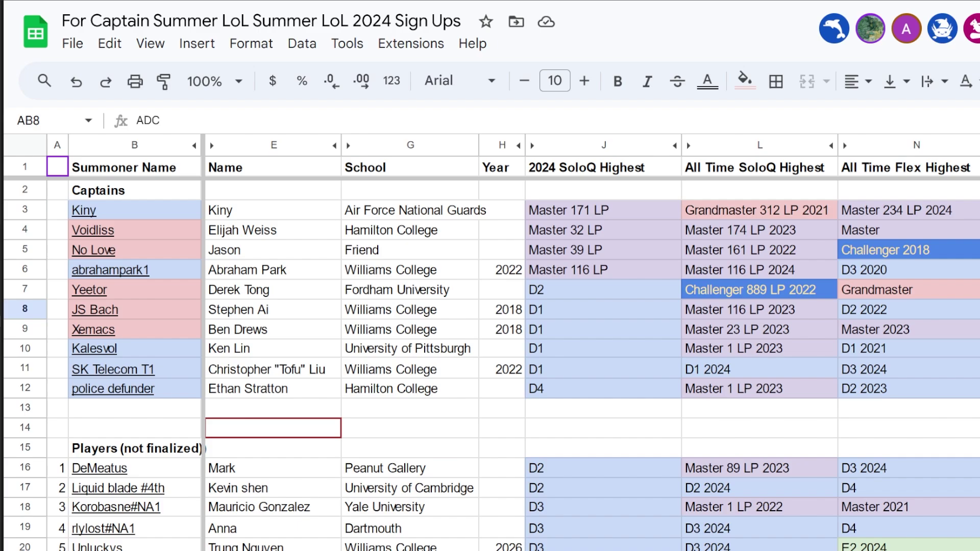
{"action": "key", "text": "Up"}
{"action": "left_click", "coordinate": [170, 287]}
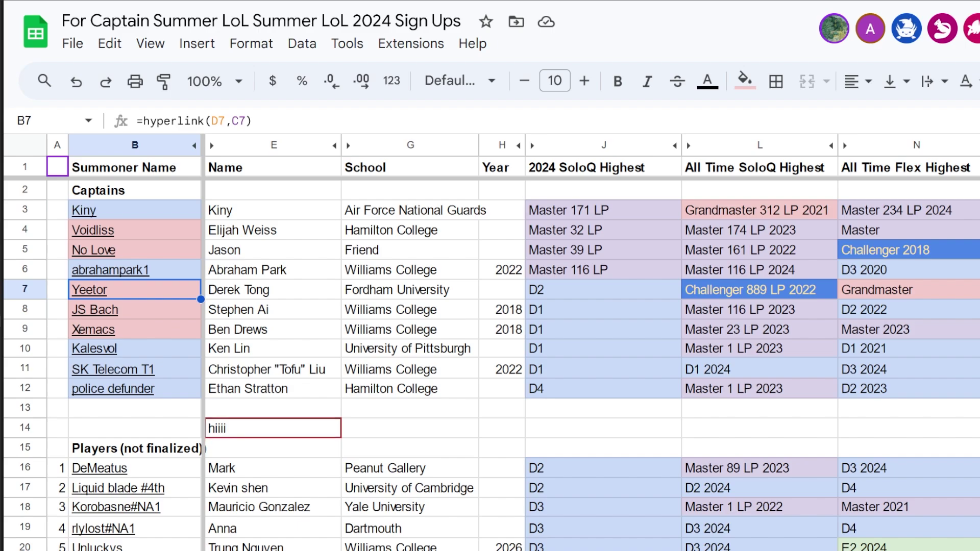
{"action": "key", "text": "ctrl+Right"}
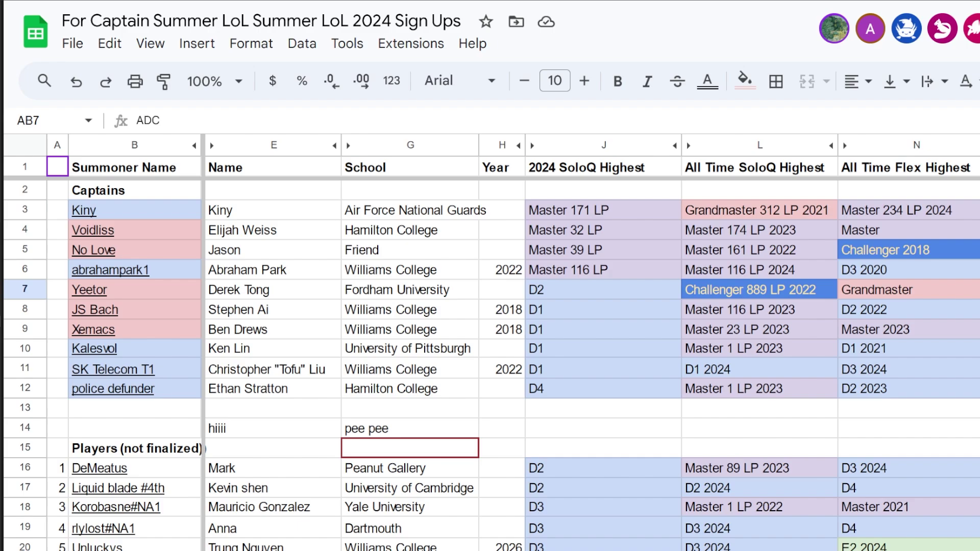
Check the first listed player's role entries in AB16 and AA16, and look through the players listed below.
{"action": "key", "text": "Down"}
{"action": "key", "text": "Down"}
{"action": "key", "text": "Down"}
{"action": "key", "text": "Down"}
{"action": "key", "text": "Down"}
{"action": "key", "text": "Down"}
{"action": "key", "text": "Down"}
{"action": "key", "text": "Down"}
{"action": "key", "text": "Down"}
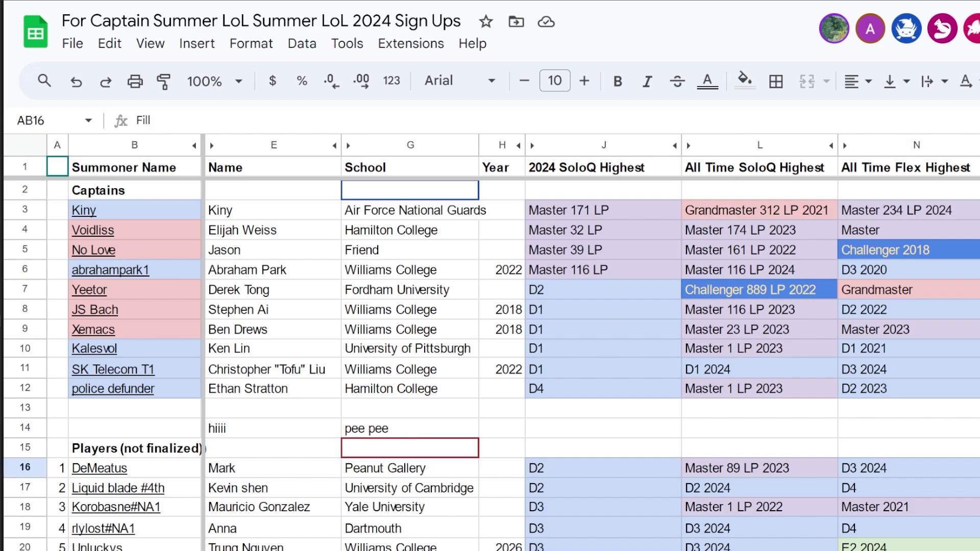
{"action": "key", "text": "Left"}
{"action": "scroll", "coordinate": [492, 365], "scroll_direction": "down", "scroll_amount": 12}
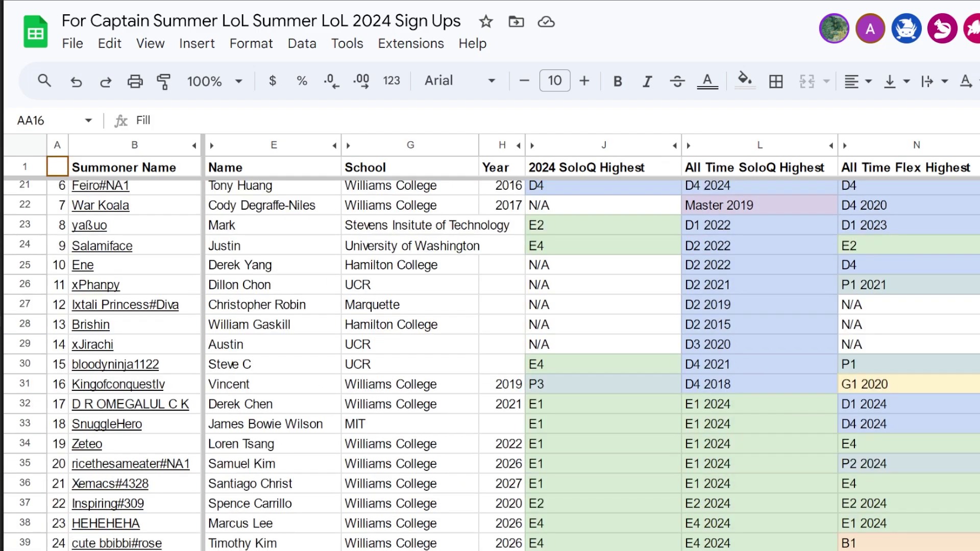
{"action": "scroll", "coordinate": [492, 365], "scroll_direction": "up", "scroll_amount": 8}
{"action": "scroll", "coordinate": [492, 365], "scroll_direction": "down", "scroll_amount": 2}
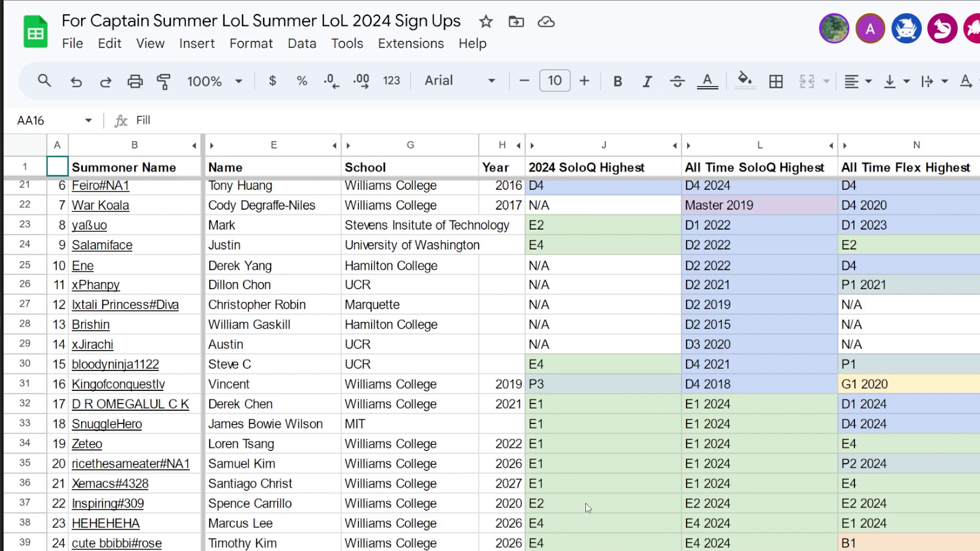
Look over the draft-order sheet and check the captains' primary roles in the sign-up sheet down to AA9.
{"action": "key", "text": "ctrl+shift+Page_Down"}
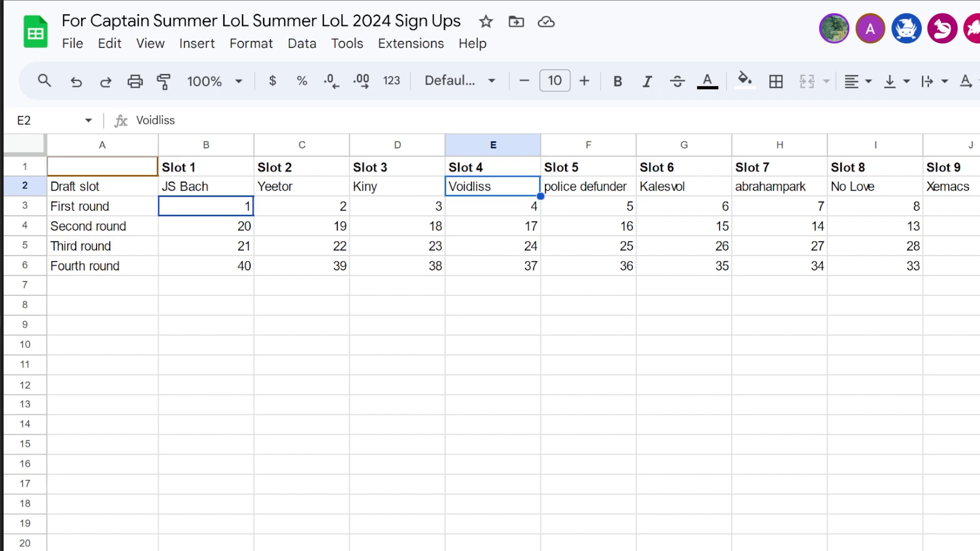
{"action": "key", "text": "ctrl+shift+Page_Up"}
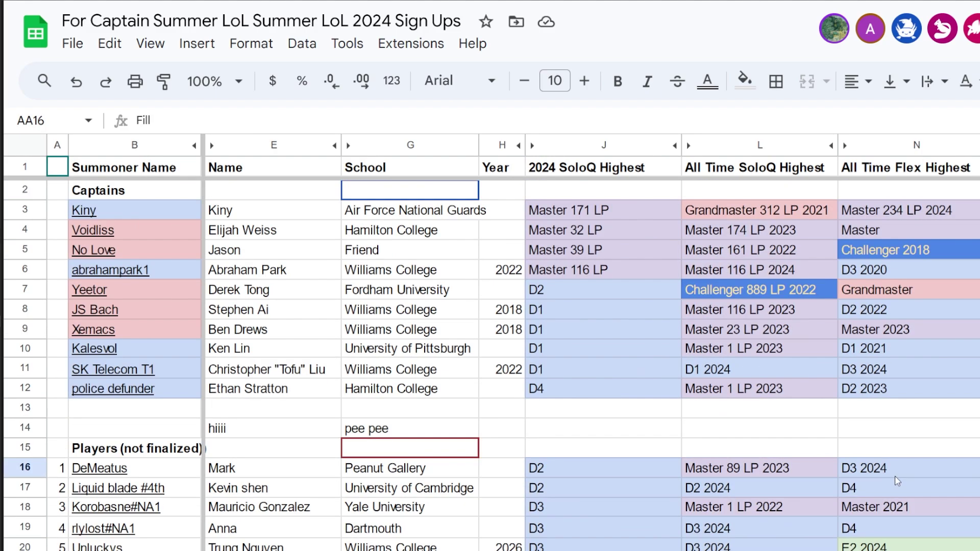
{"action": "key", "text": "Down"}
{"action": "key", "text": "Down"}
{"action": "key", "text": "Down"}
{"action": "key", "text": "Down"}
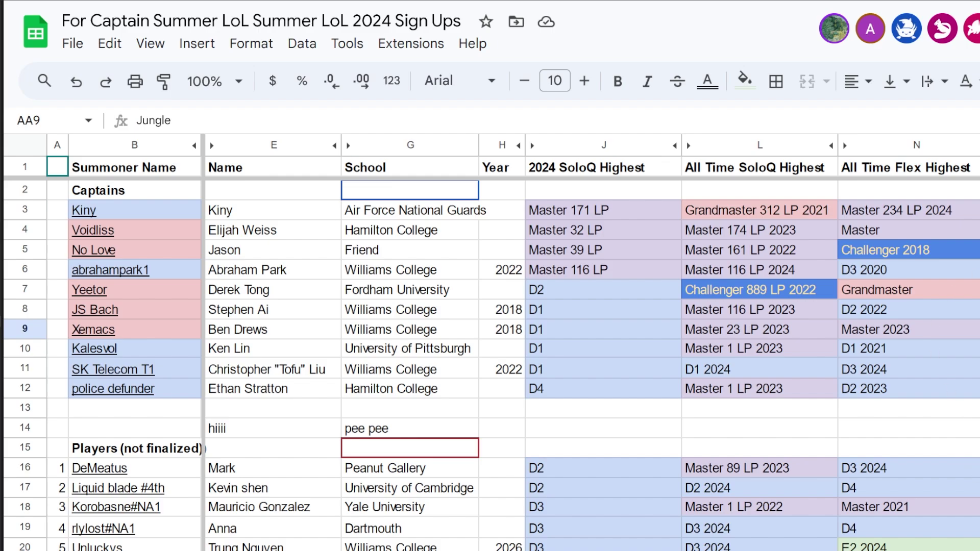
Go through the primary role entries in column AA from the captain in row 9 down to the player in row 20.
{"action": "key", "text": "Down"}
{"action": "key", "text": "Down"}
{"action": "key", "text": "Down"}
{"action": "key", "text": "Down"}
{"action": "key", "text": "Down"}
{"action": "key", "text": "Down"}
{"action": "key", "text": "Down"}
{"action": "key", "text": "Down"}
{"action": "key", "text": "Down"}
{"action": "key", "text": "Down"}
{"action": "key", "text": "Down"}
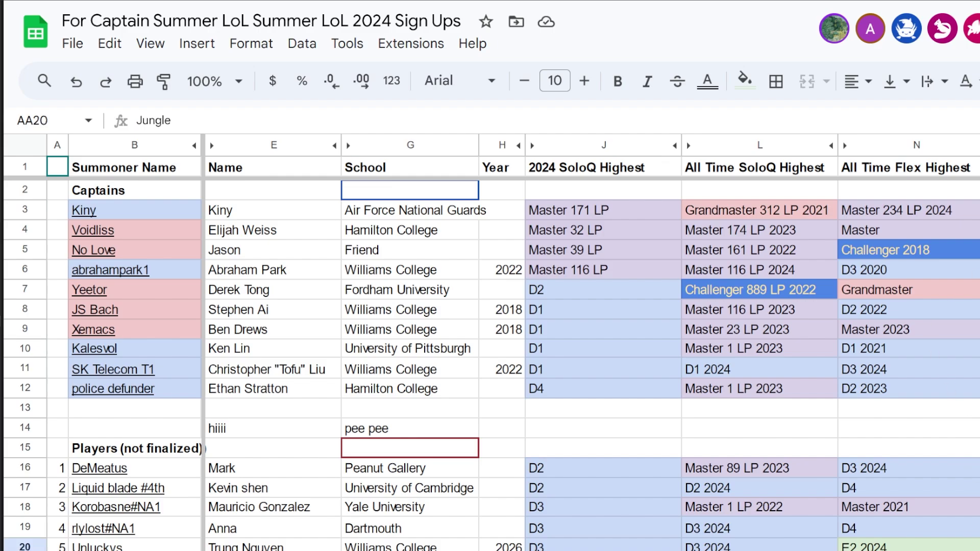
Look through the ranks of the listed players and check the primary role entry in AA54.
{"action": "scroll", "coordinate": [490, 365], "scroll_direction": "down", "scroll_amount": 9}
{"action": "scroll", "coordinate": [490, 365], "scroll_direction": "down", "scroll_amount": 2}
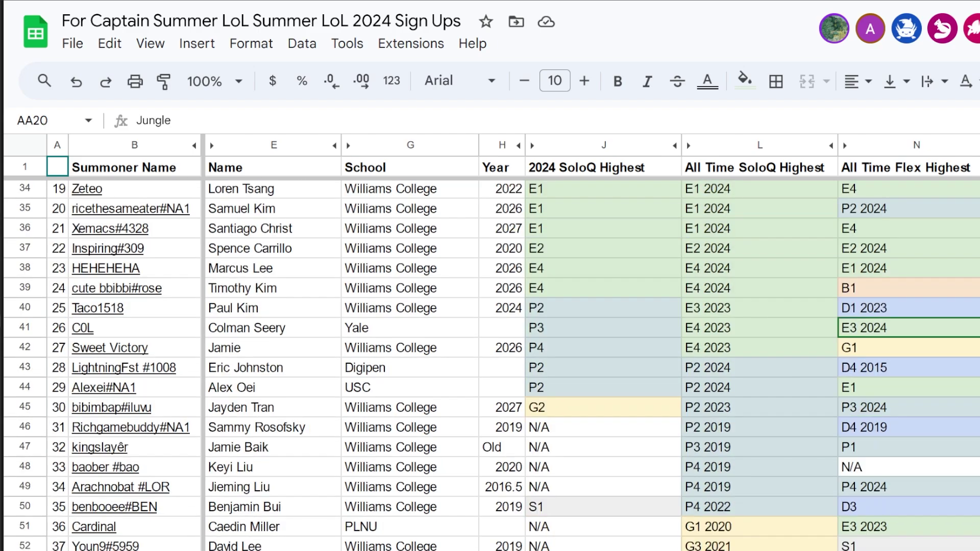
{"action": "key", "text": "ctrl+Down"}
{"action": "scroll", "coordinate": [490, 365], "scroll_direction": "up", "scroll_amount": 6}
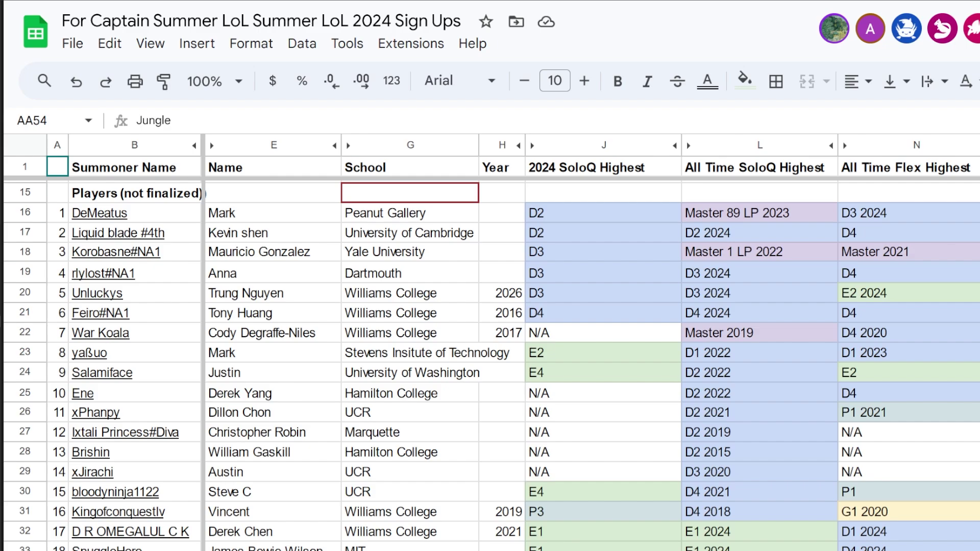
{"action": "scroll", "coordinate": [491, 365], "scroll_direction": "down", "scroll_amount": 2}
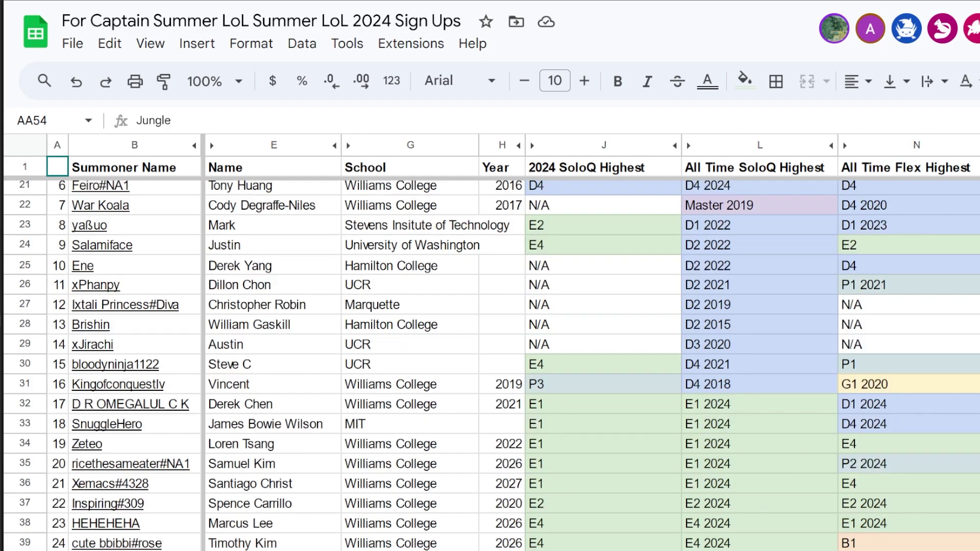
{"action": "scroll", "coordinate": [490, 365], "scroll_direction": "up", "scroll_amount": 6}
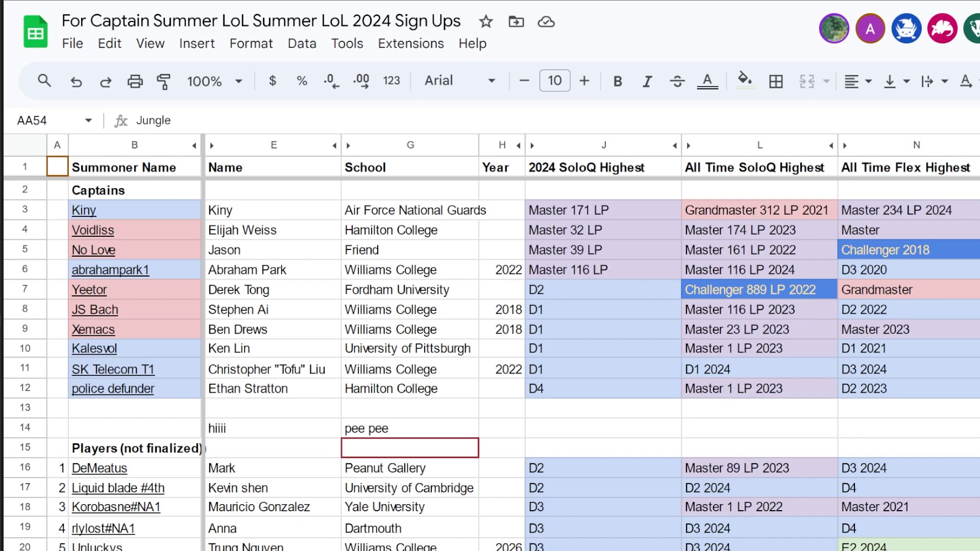
{"action": "left_click", "coordinate": [502, 428]}
{"action": "type", "text": "ppooo"}
{"action": "left_click", "coordinate": [760, 428]}
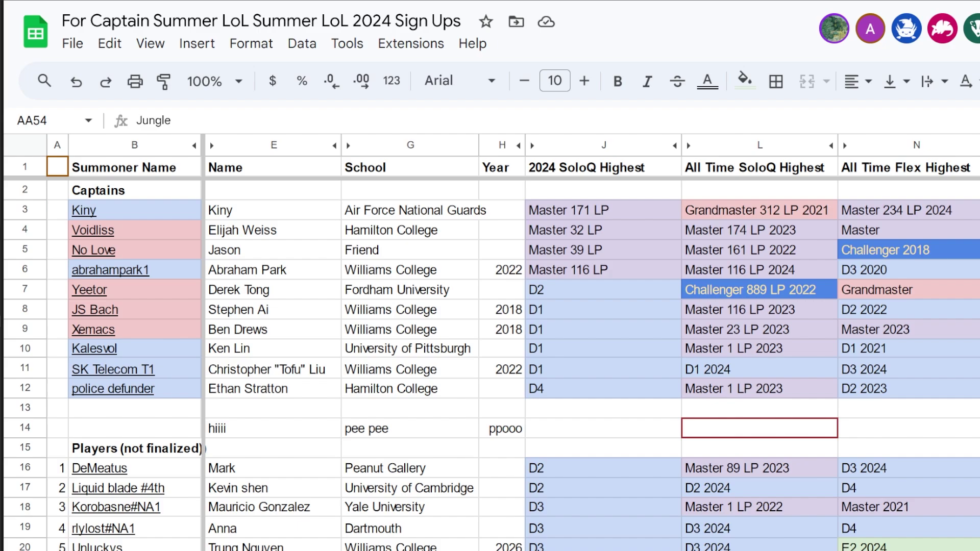
Check the role entries in columns AA, AB and AC for the player in row 19.
{"action": "left_click", "coordinate": [978, 528]}
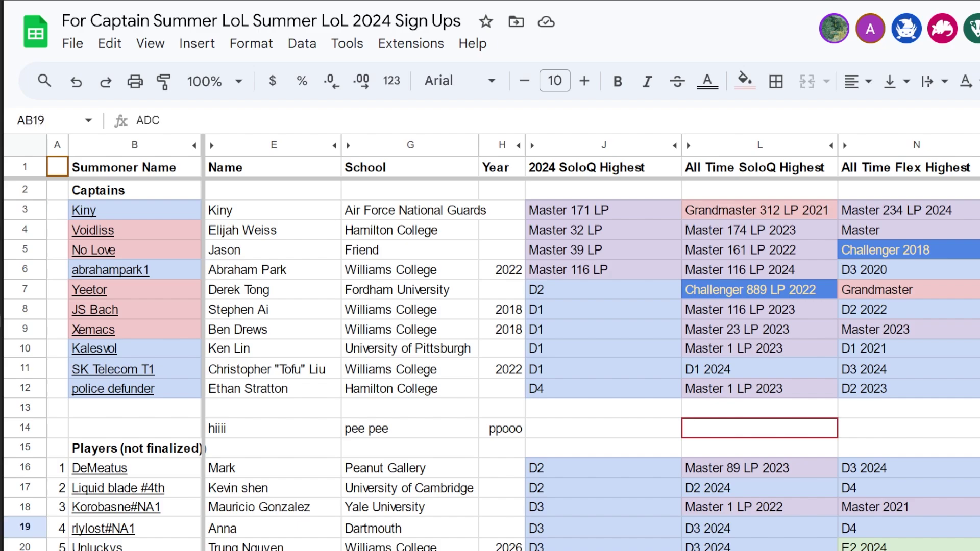
{"action": "key", "text": "Right"}
{"action": "key", "text": "Left"}
{"action": "key", "text": "Left"}
{"action": "key", "text": "Right"}
{"action": "key", "text": "Left"}
Review the draft order alongside the sign-up sheet, ending back on the list of captains and players.
{"action": "key", "text": "ctrl+shift+Page_Down"}
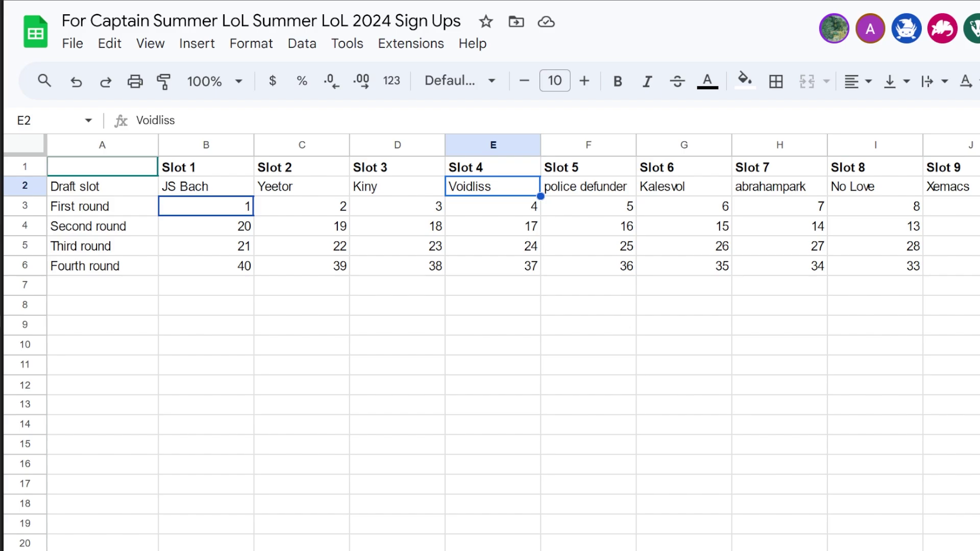
{"action": "key", "text": "ctrl+Page_Up"}
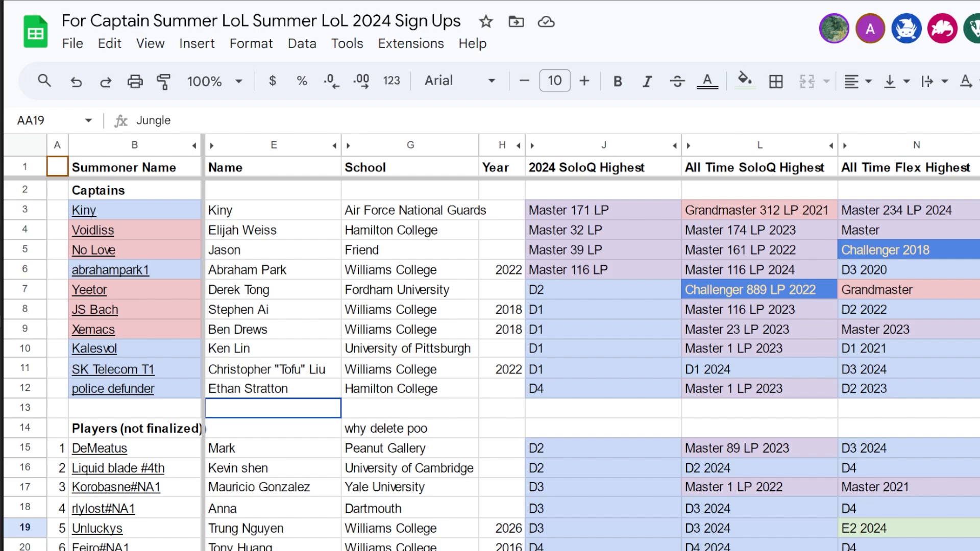
{"action": "key", "text": "ctrl+shift+Page_Down"}
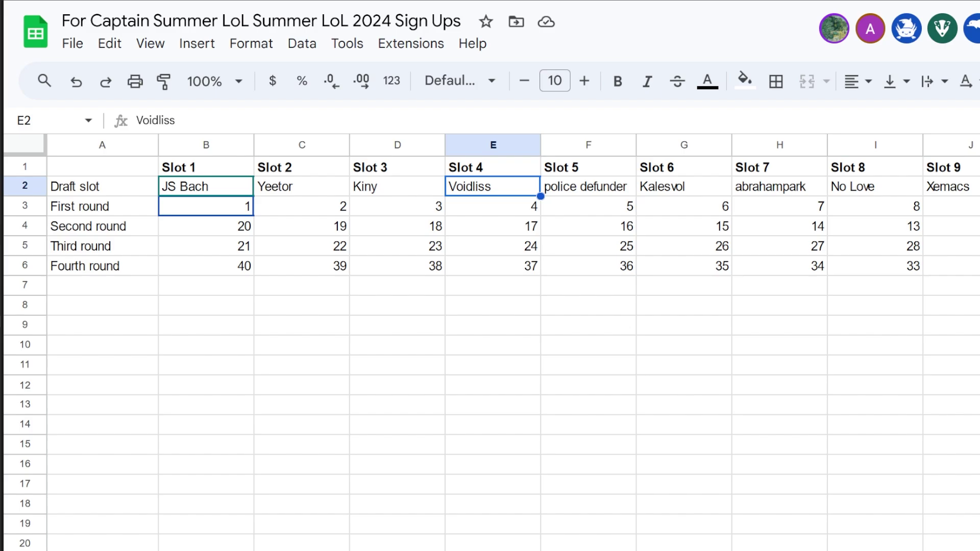
{"action": "key", "text": "ctrl+Page_Up"}
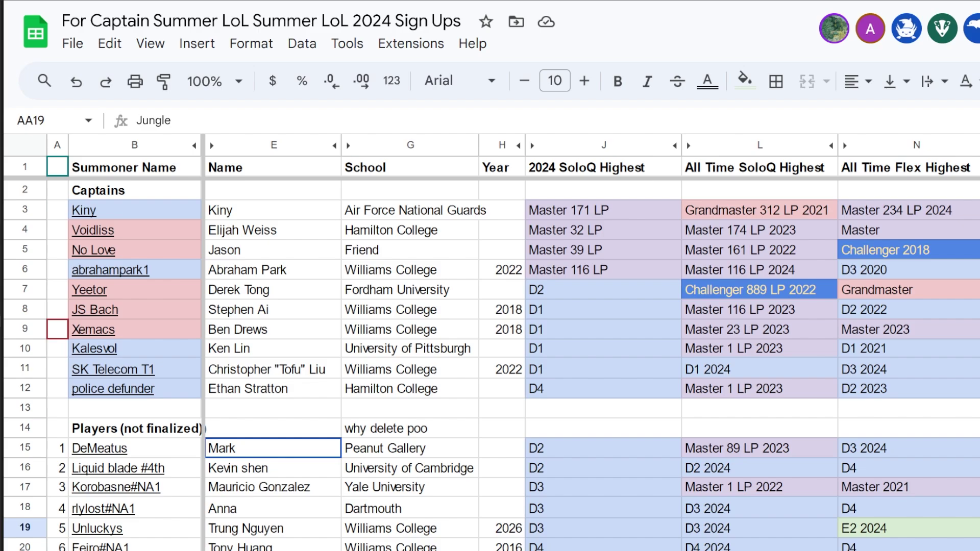
Go through the role ranking entries from AC17 to AG17 for the third listed player.
{"action": "key", "text": "Up"}
{"action": "key", "text": "Up"}
{"action": "key", "text": "Up"}
{"action": "key", "text": "Right"}
{"action": "key", "text": "Right"}
{"action": "key", "text": "Down"}
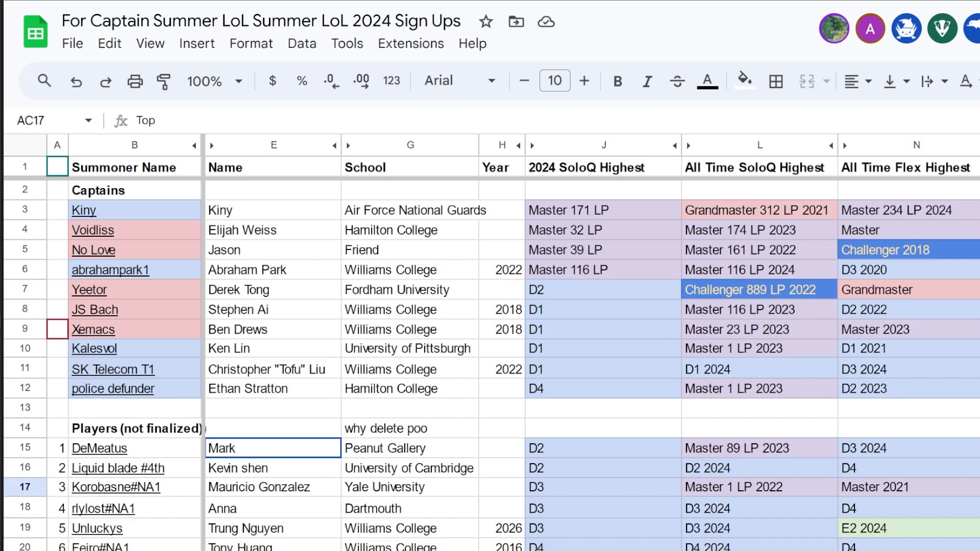
{"action": "key", "text": "Right"}
{"action": "key", "text": "Right"}
{"action": "key", "text": "Right"}
{"action": "key", "text": "Right"}
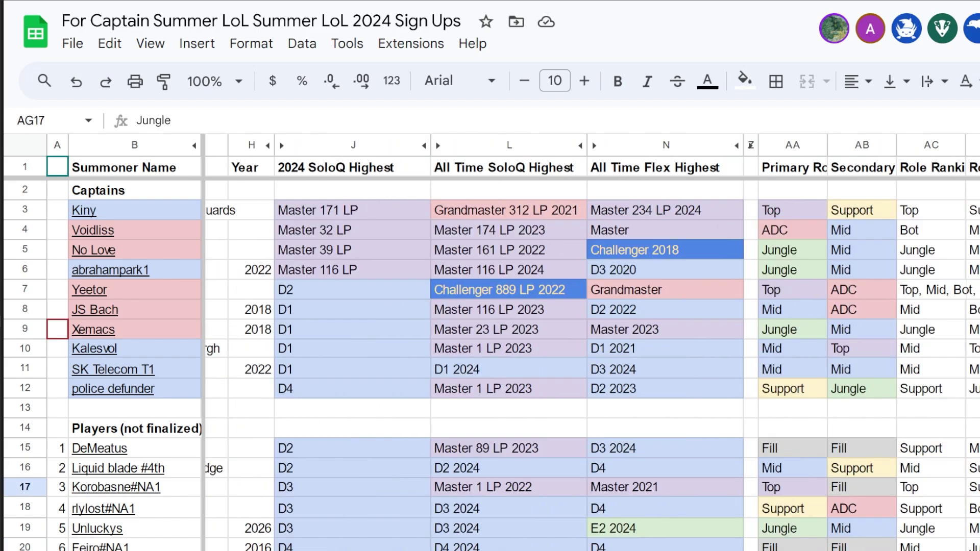
Compare the role ranking entries in AF17 and AG17 for the third listed player.
{"action": "key", "text": "Right"}
{"action": "key", "text": "Left"}
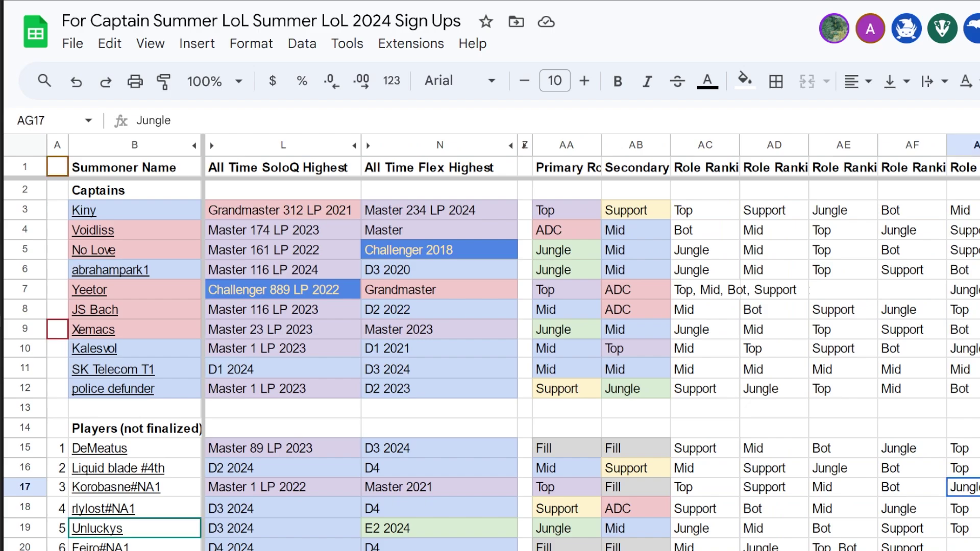
{"action": "key", "text": "Right"}
{"action": "key", "text": "Left"}
{"action": "key", "text": "Left"}
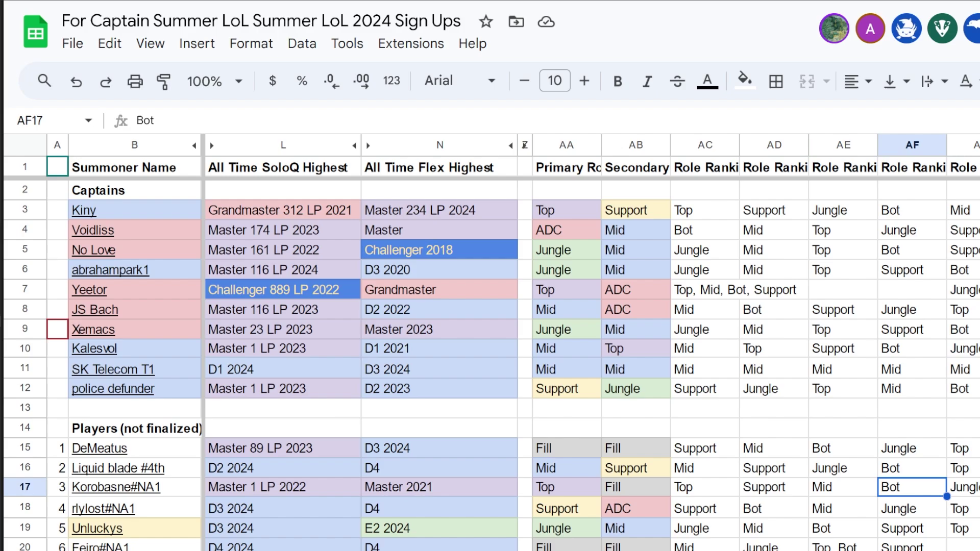
{"action": "key", "text": "Right"}
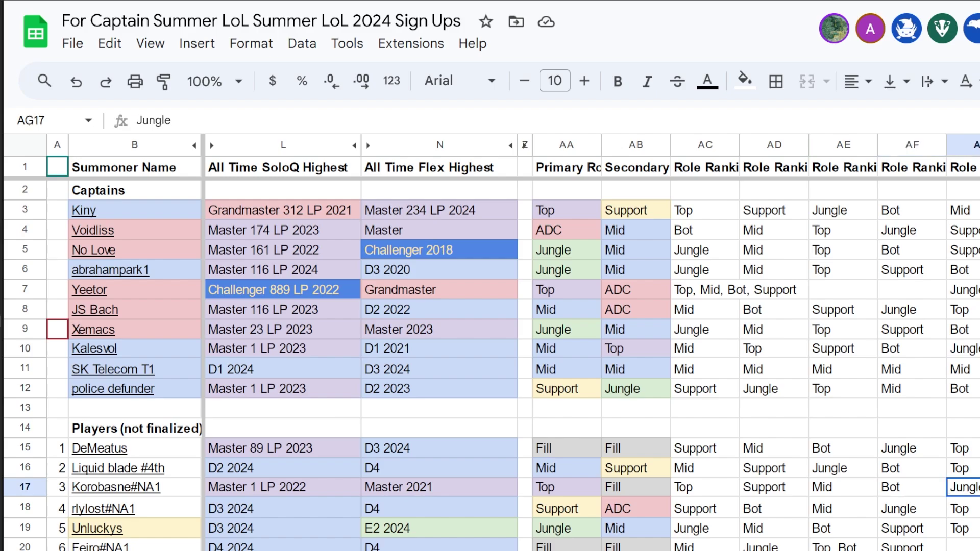
Check the first-round picks of Slots 1 and 4 in the draft order against the players marked in the sign-up sheet.
{"action": "key", "text": "ctrl+shift+Page_Down"}
{"action": "left_click", "coordinate": [250, 207]}
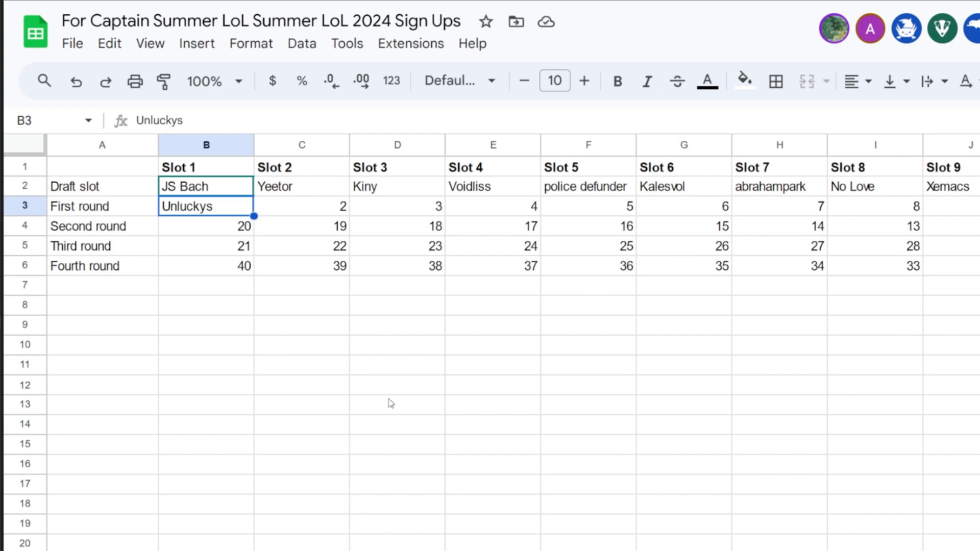
{"action": "key", "text": "ctrl+shift+Page_Up"}
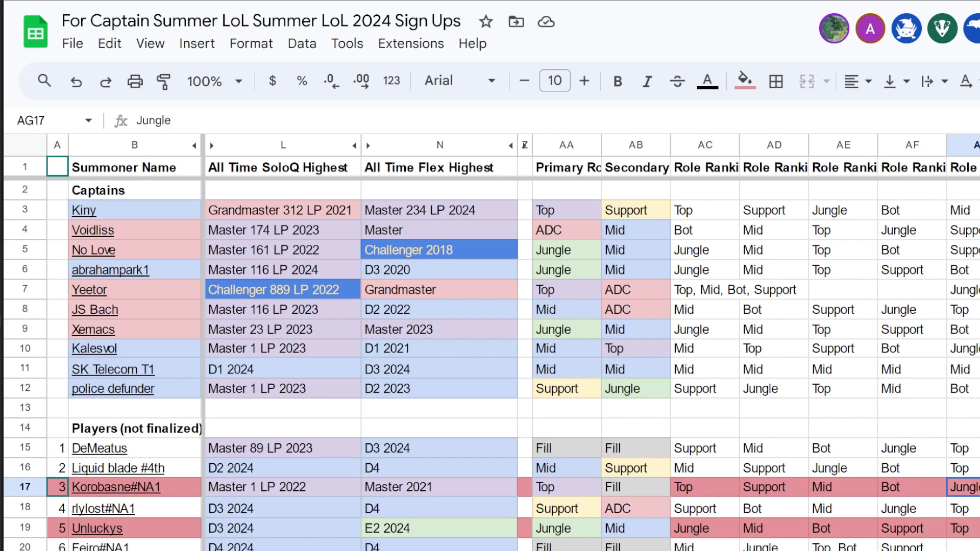
{"action": "key", "text": "ctrl+shift+Page_Down"}
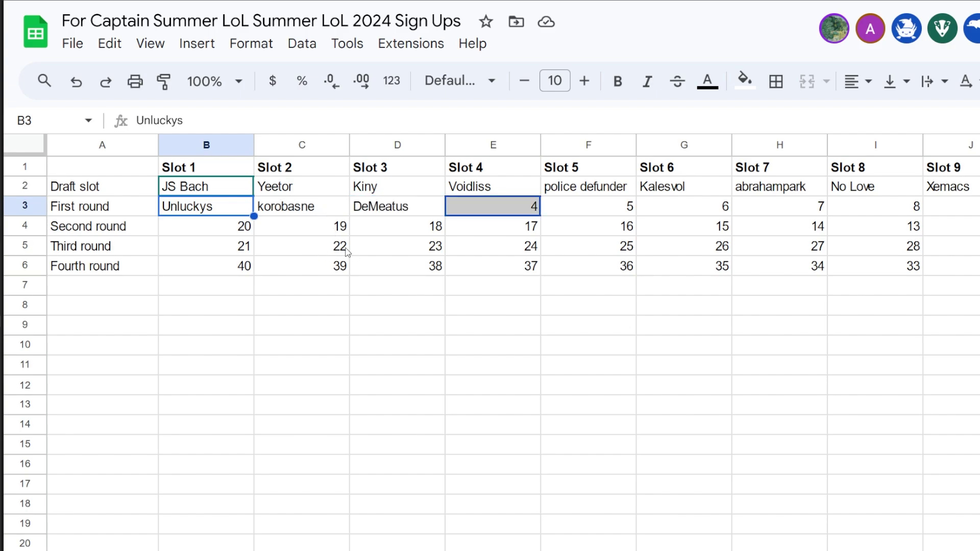
{"action": "left_click", "coordinate": [511, 211]}
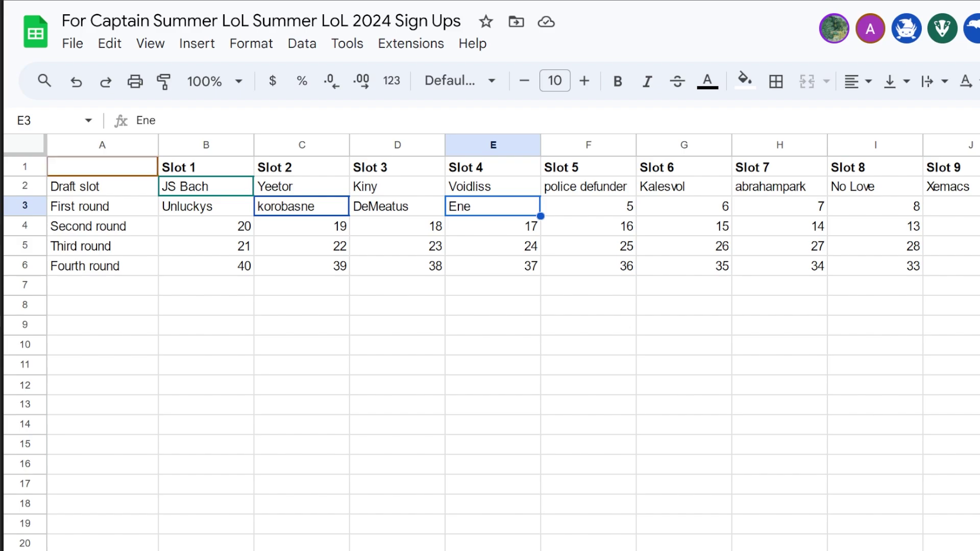
Return to the sign-up sheet and check the first listed player's secondary role in AB15 and school in G15.
{"action": "key", "text": "alt+Down"}
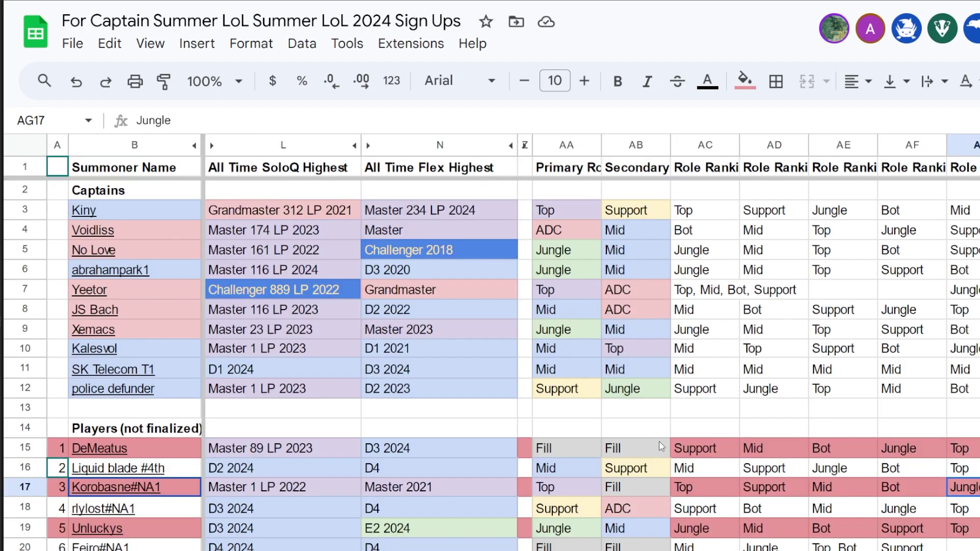
{"action": "left_click", "coordinate": [659, 443]}
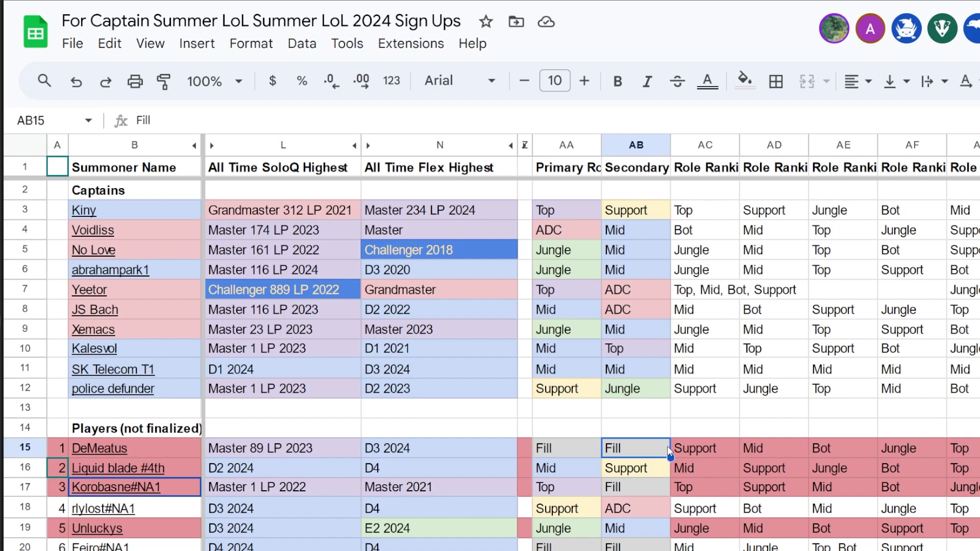
{"action": "key", "text": "Left"}
{"action": "key", "text": "Home"}
{"action": "key", "text": "Right"}
{"action": "key", "text": "Right"}
{"action": "key", "text": "Right"}
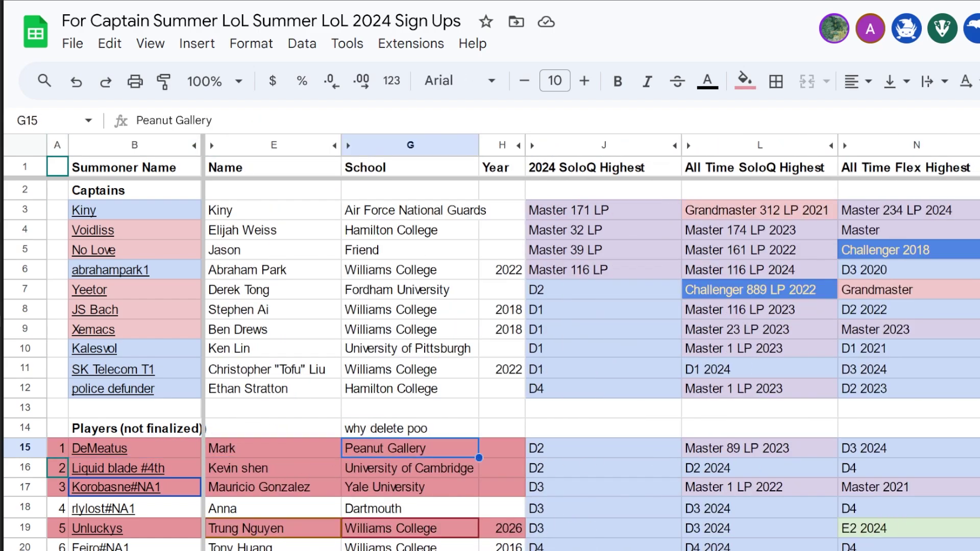
Check the first-round picks of Slots 5 and 8 in the draft order against the players marked in the sign-up sheet.
{"action": "key", "text": "ctrl+shift+Page_Down"}
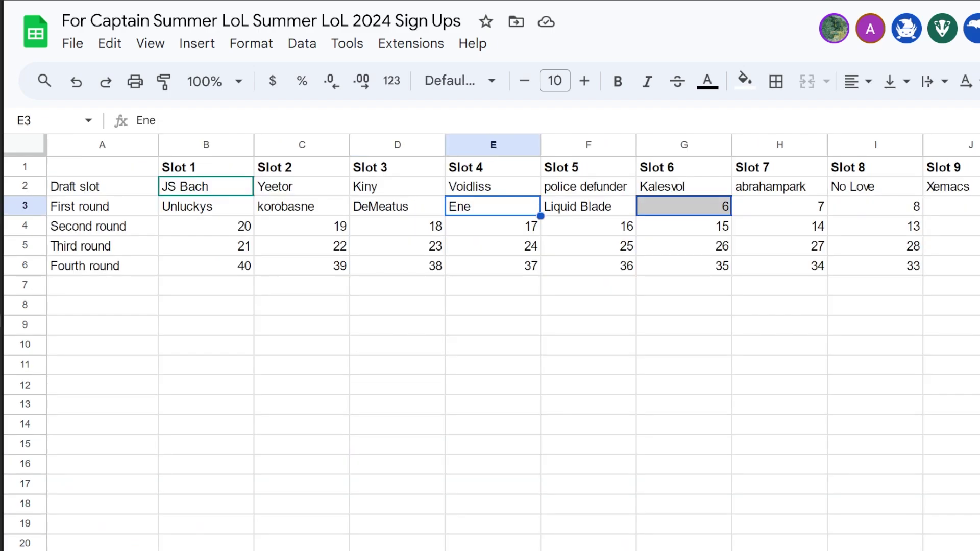
{"action": "left_click", "coordinate": [610, 212]}
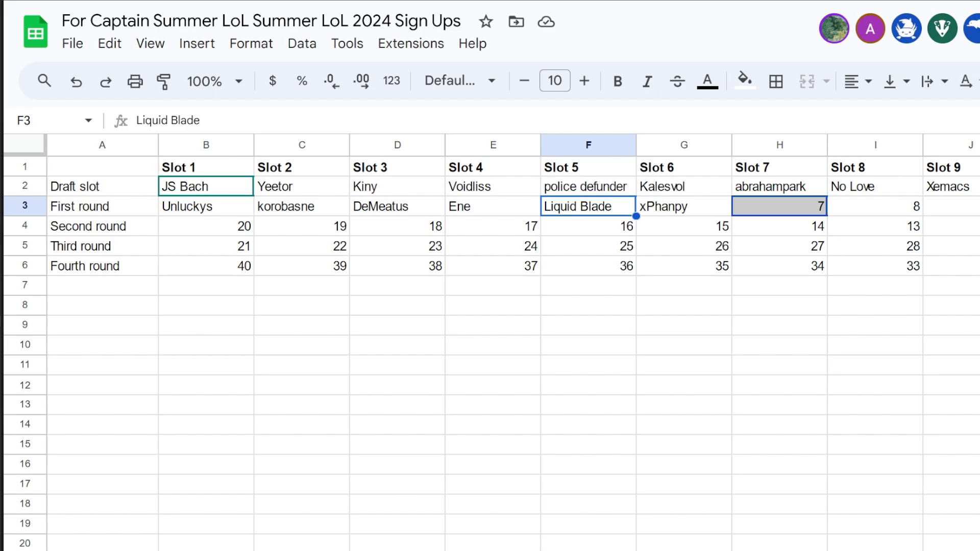
{"action": "key", "text": "ctrl+Page_Up"}
{"action": "scroll", "coordinate": [317, 487], "scroll_direction": "down", "scroll_amount": 2}
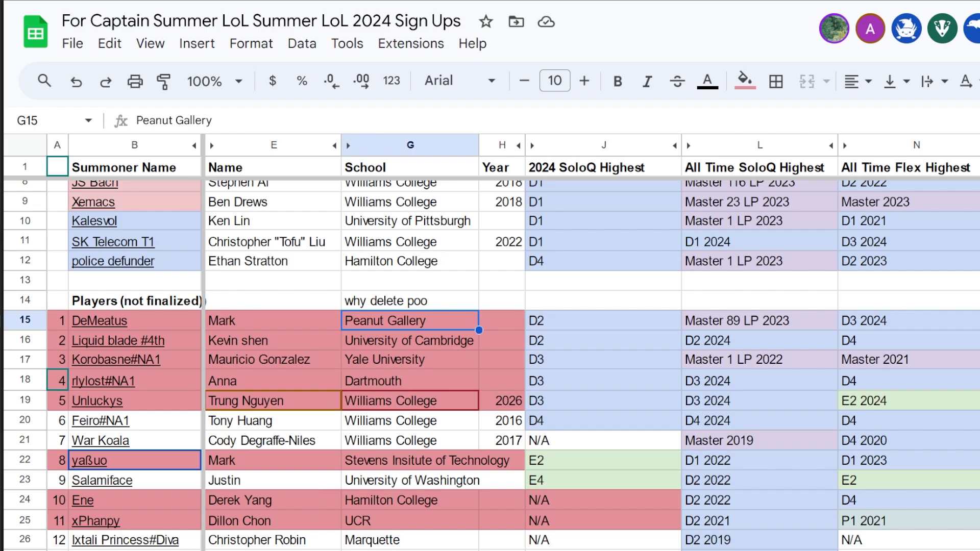
{"action": "key", "text": "ctrl+Page_Down"}
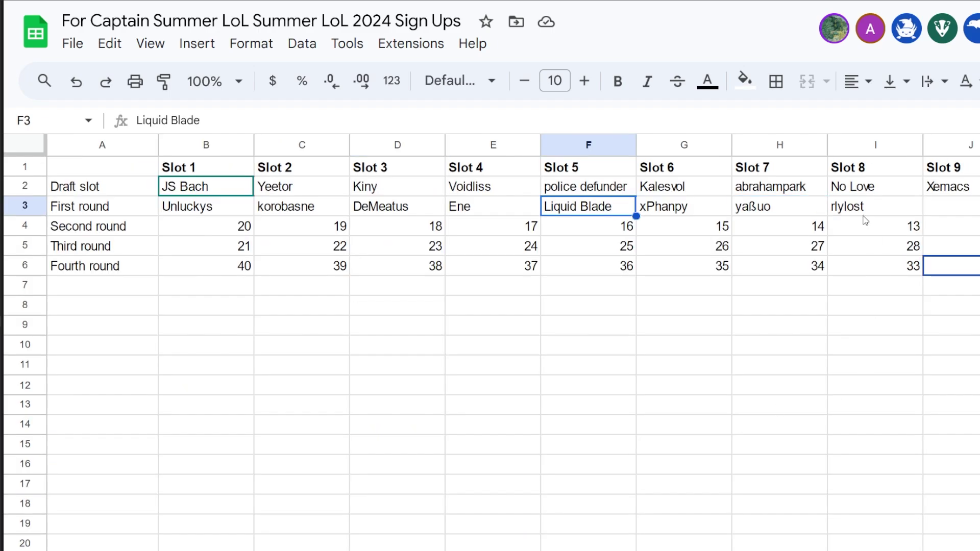
{"action": "left_click", "coordinate": [867, 210]}
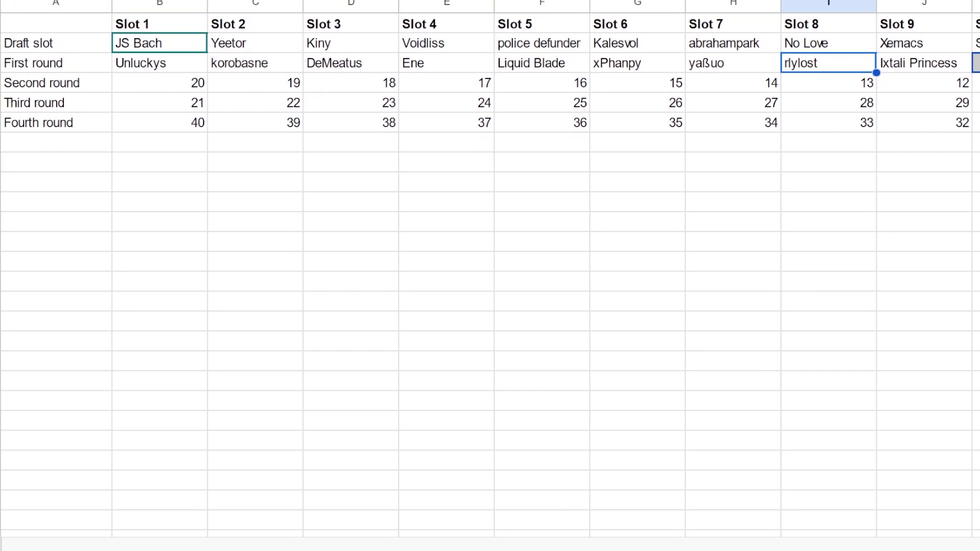
Check the early-round picks of Slots 9 and 10 in the draft order, and return to the list of remaining players.
{"action": "left_click", "coordinate": [971, 397]}
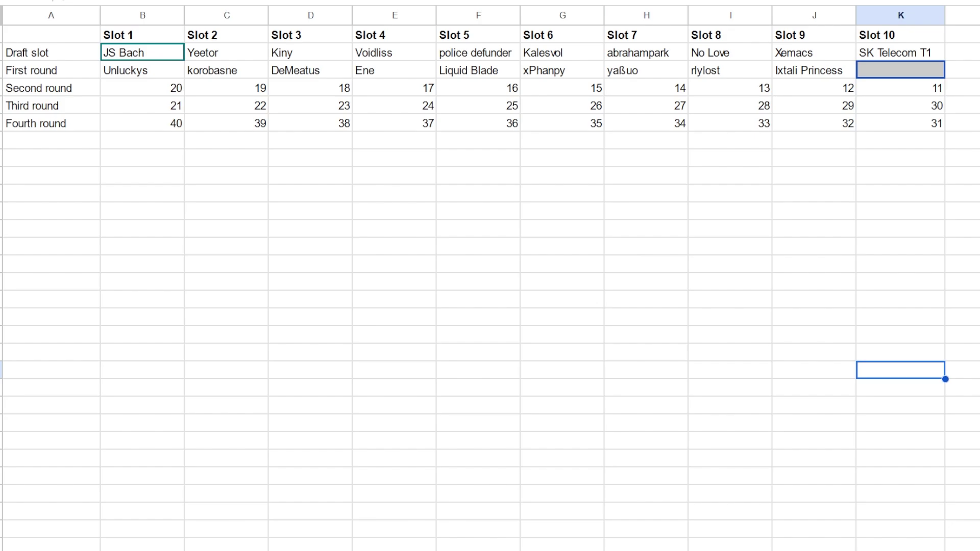
{"action": "left_click", "coordinate": [882, 88]}
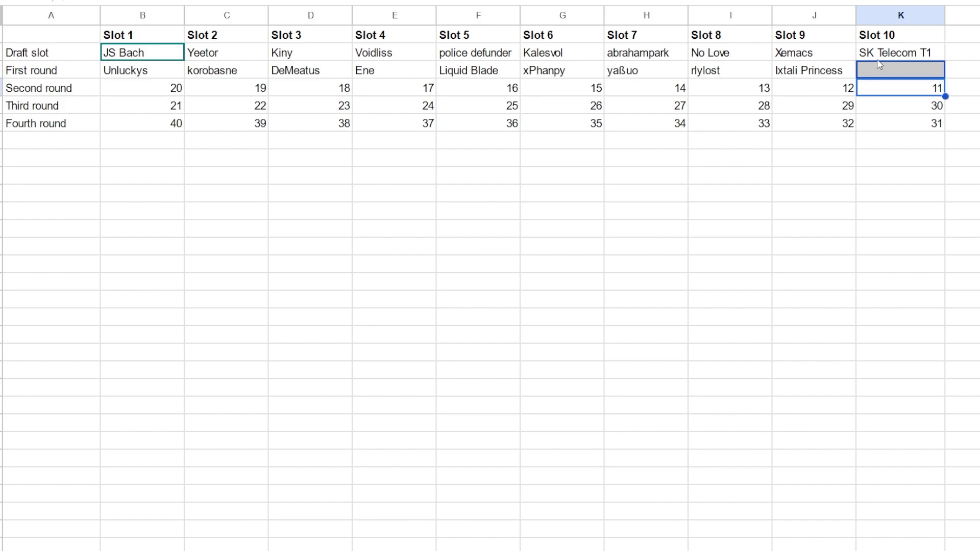
{"action": "left_click_drag", "start_coordinate": [879, 64], "coordinate": [876, 93]}
{"action": "left_click", "coordinate": [813, 76]}
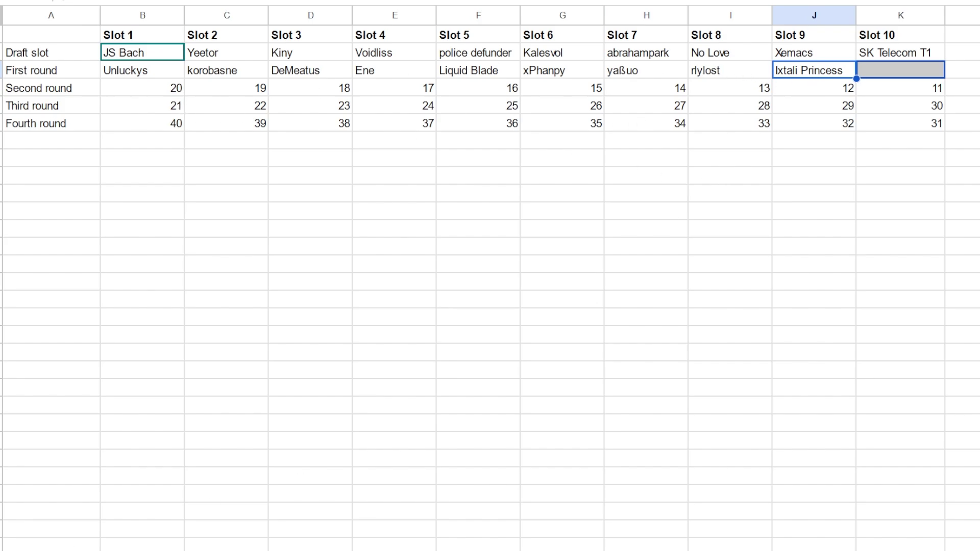
{"action": "key", "text": "ctrl+shift+Page_Down"}
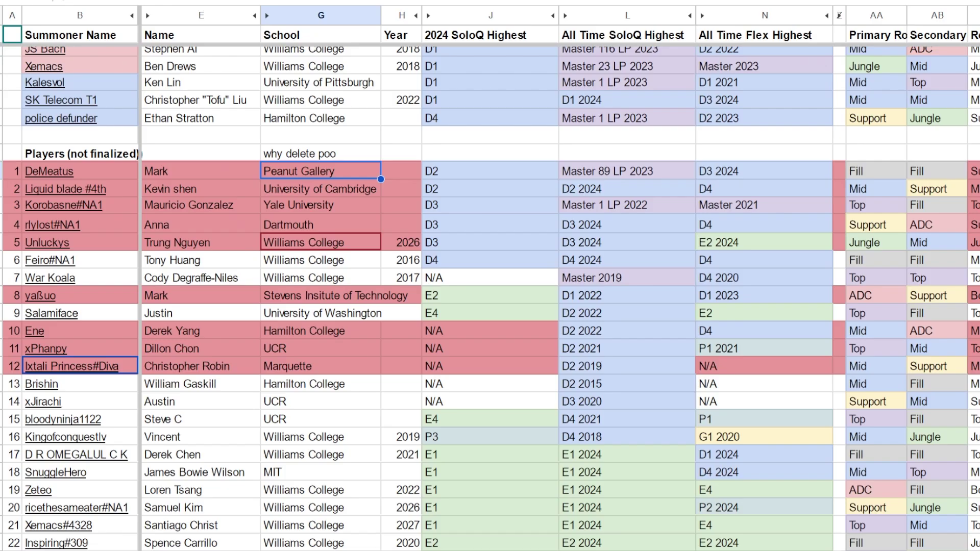
{"action": "key", "text": "ctrl+shift+Page_Up"}
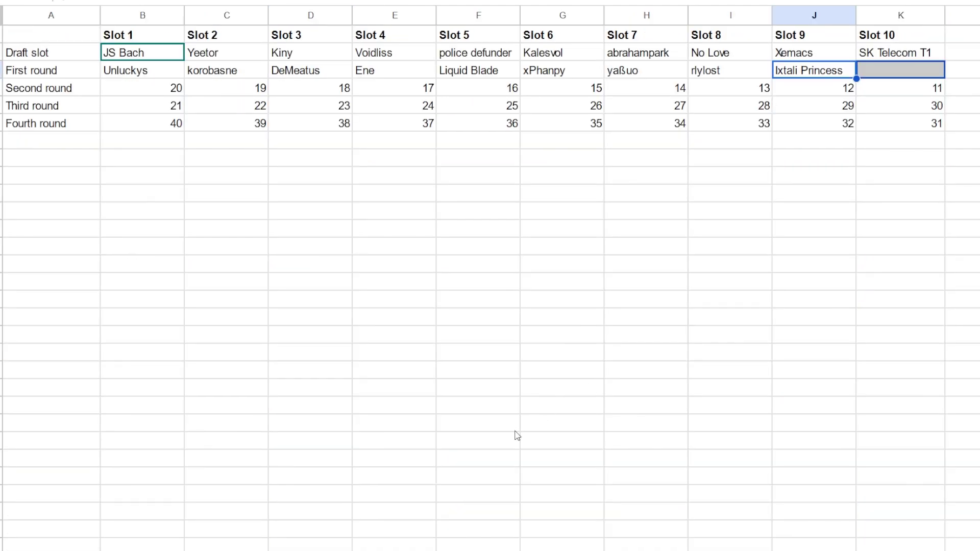
{"action": "left_click", "coordinate": [641, 70]}
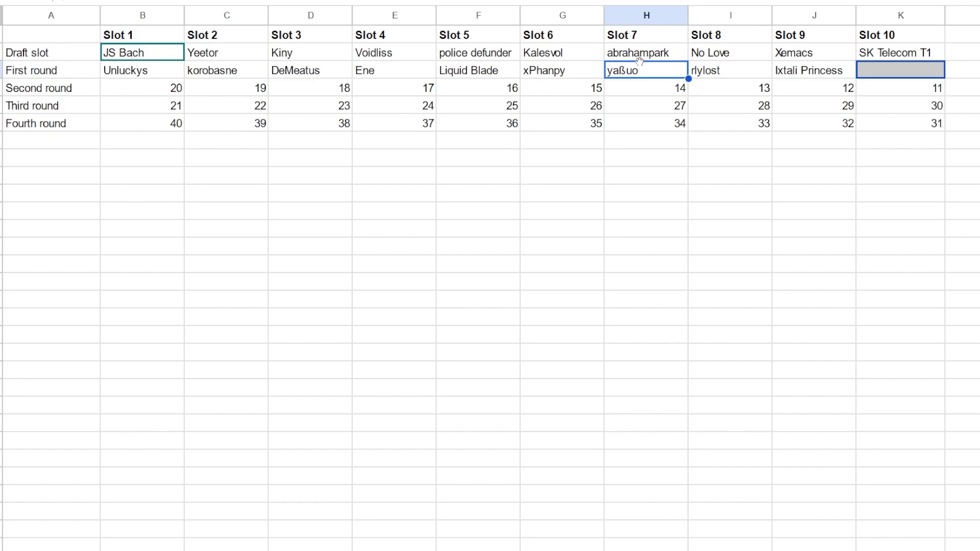
{"action": "key", "text": "ctrl+Page_Up"}
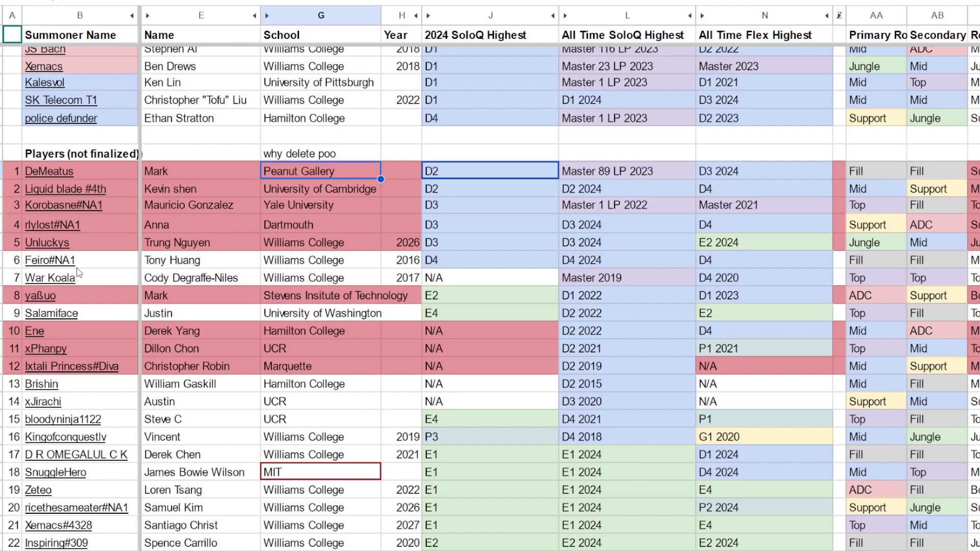
{"action": "mouse_move", "coordinate": [77, 266]}
{"action": "mouse_move", "coordinate": [135, 263]}
{"action": "key", "text": "ctrl+shift+Page_Down"}
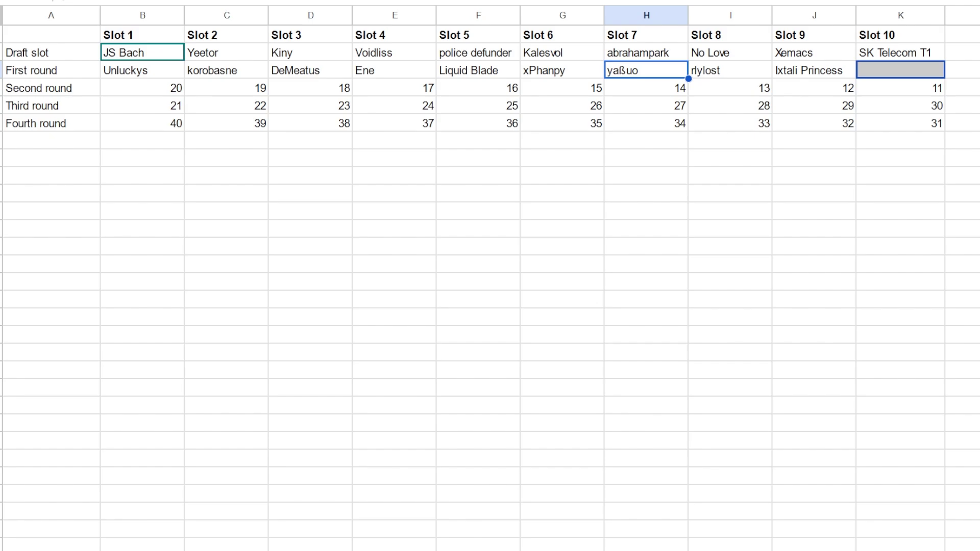
Compare the sign-up sheet with the draft order and check Slot 10's first-round pick.
{"action": "key", "text": "ctrl+shift+Page_Up"}
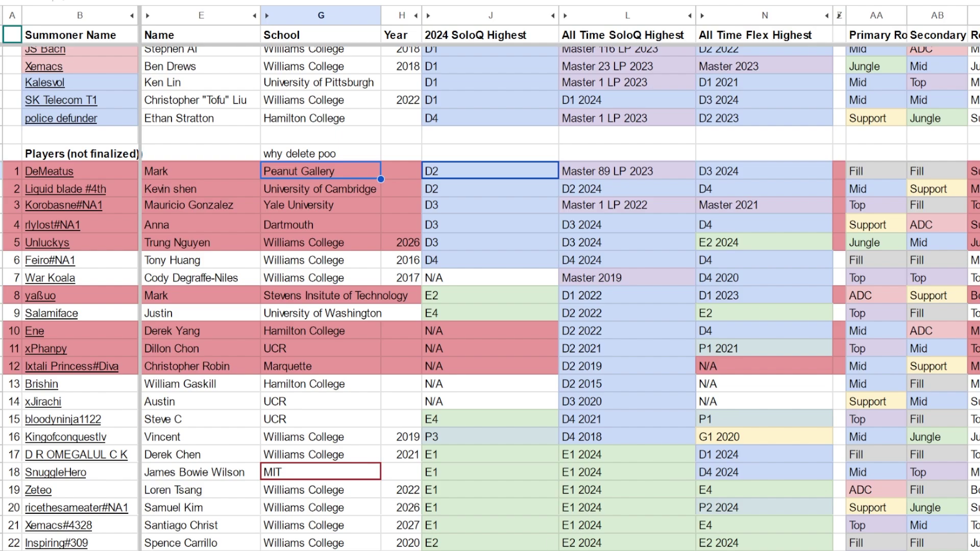
{"action": "key", "text": "ctrl+Page_Down"}
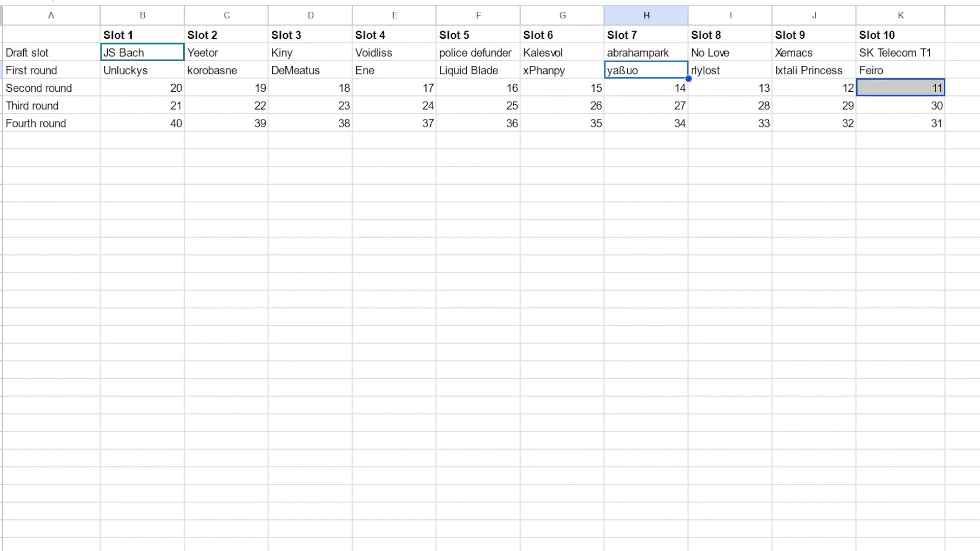
{"action": "left_click", "coordinate": [890, 76]}
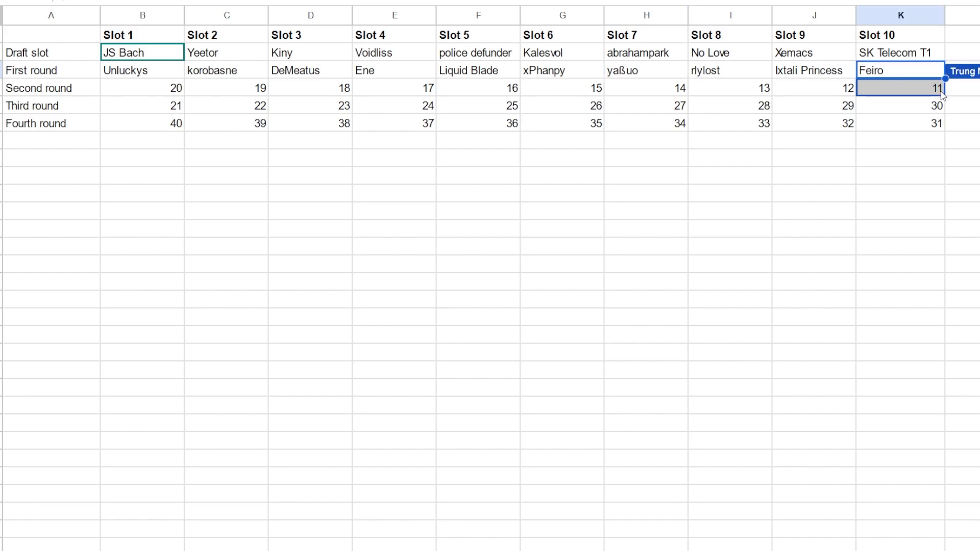
Replace the placeholder number with Inspiring as Slot 10's second-round pick.
{"action": "left_click", "coordinate": [977, 96]}
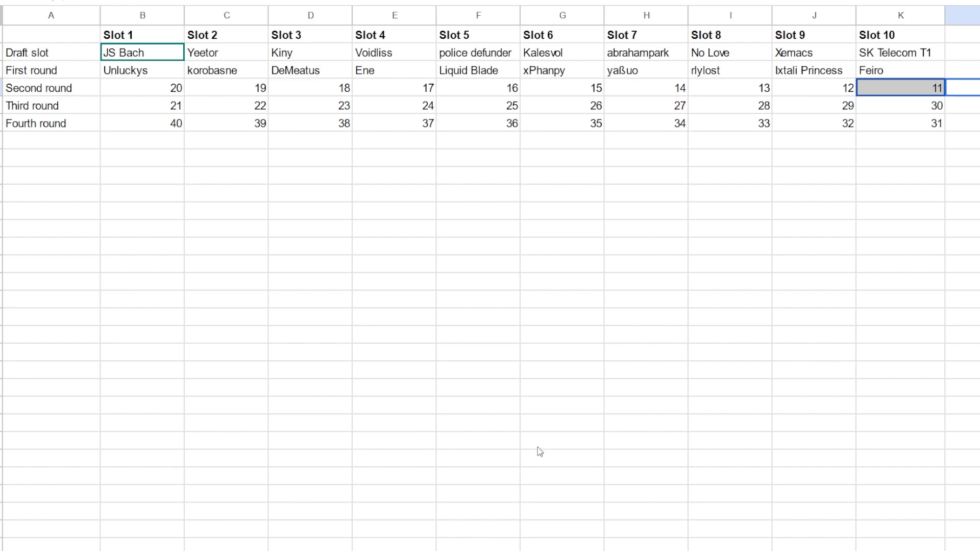
{"action": "key", "text": "Delete"}
{"action": "key", "text": "Down"}
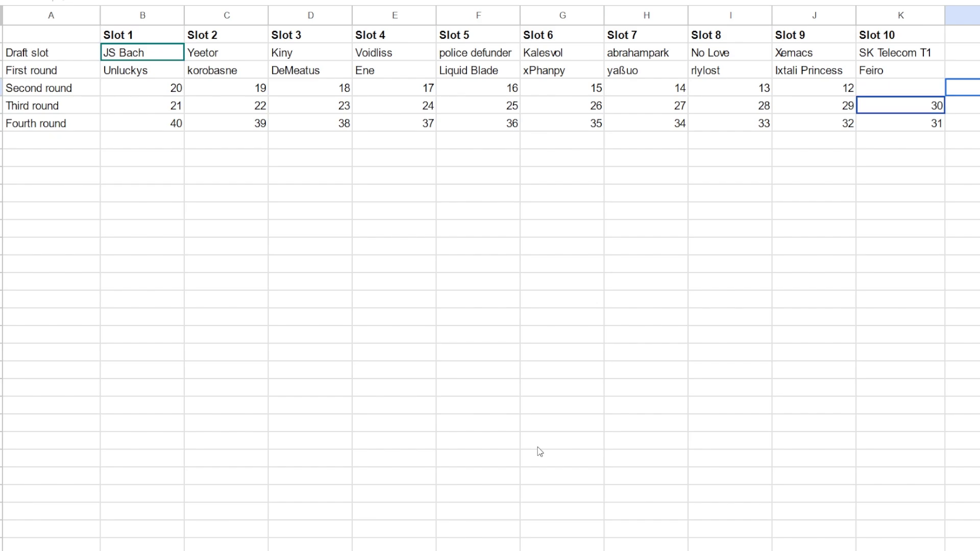
{"action": "key", "text": "Up"}
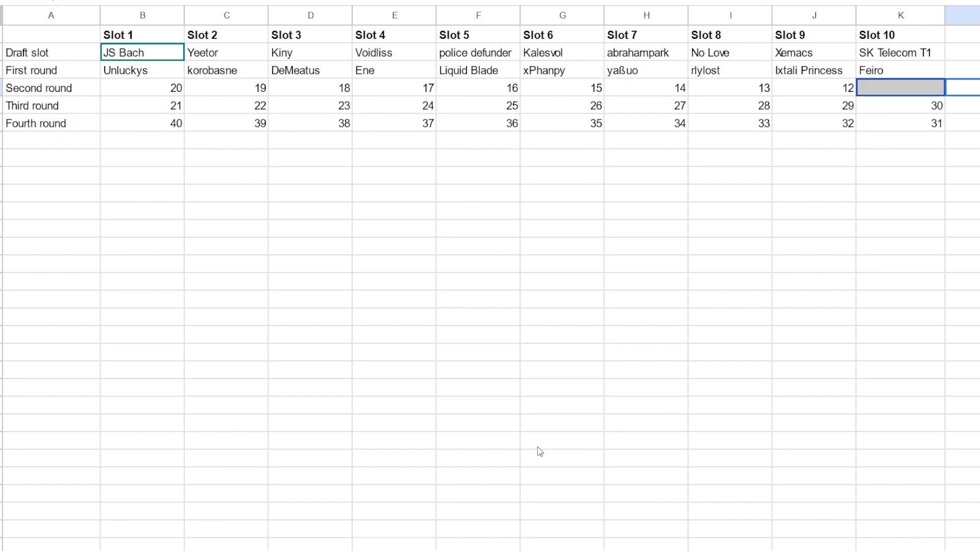
{"action": "type", "text": "Inspiring"}
{"action": "key", "text": "Tab"}
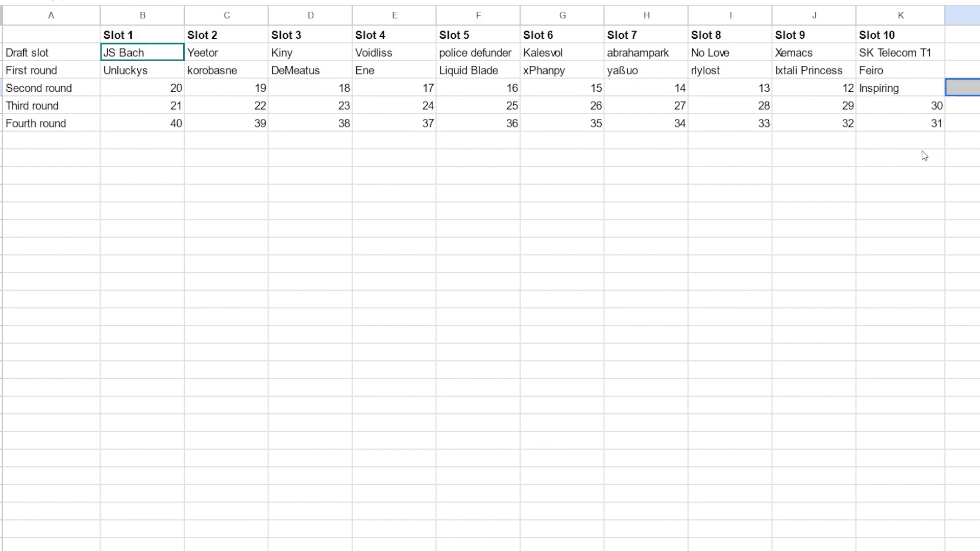
Check Slot 10's second-round pick in the draft order against the Inspiring#309 row in the sign-up sheet.
{"action": "left_click", "coordinate": [896, 88]}
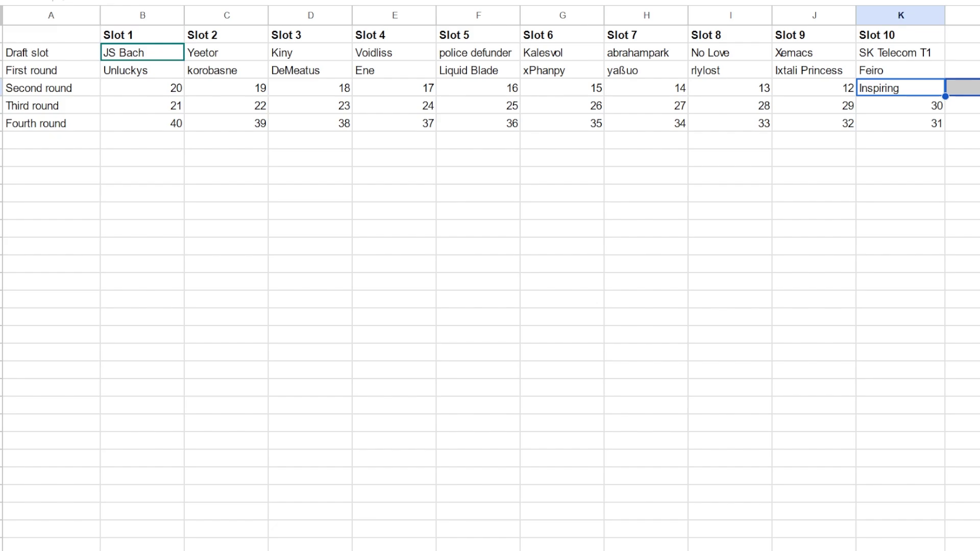
{"action": "key", "text": "ctrl+shift+Page_Up"}
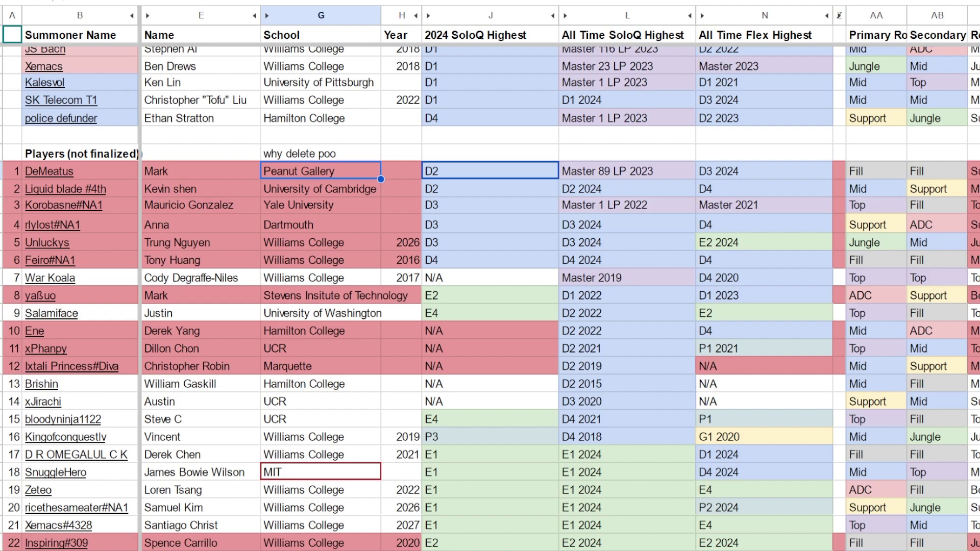
{"action": "left_click", "coordinate": [969, 543]}
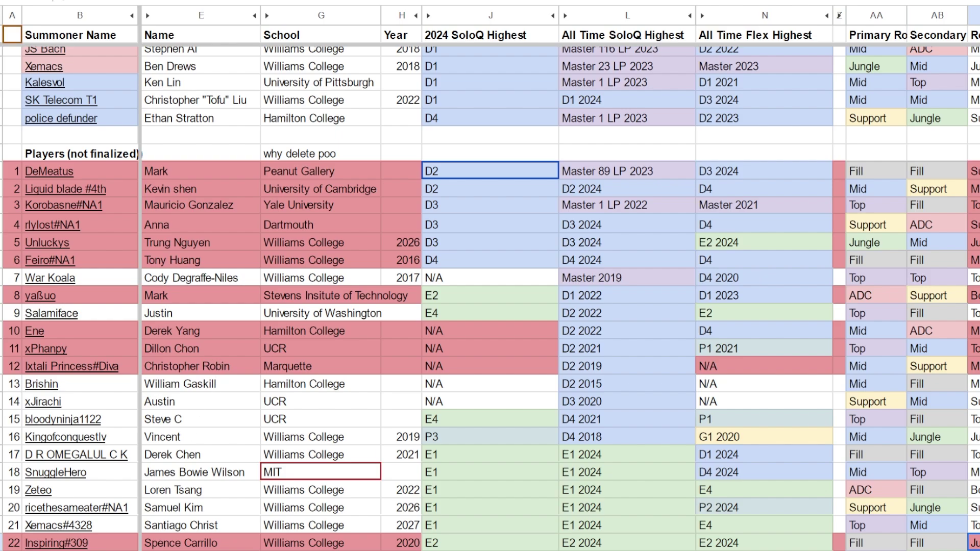
Enter D R OCK as Slot 8's second-round pick in the draft order.
{"action": "key", "text": "ctrl+shift+Page_Down"}
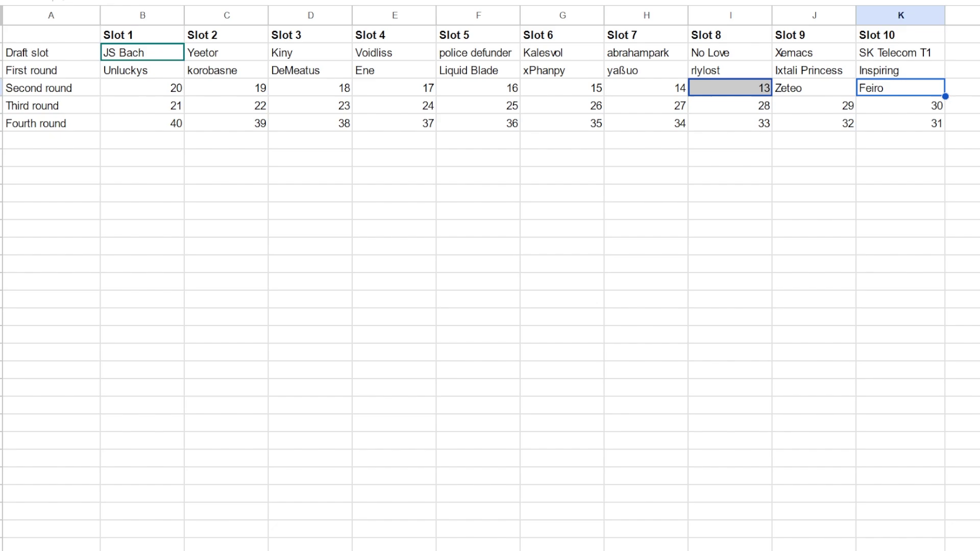
{"action": "type", "text": "D R OCK"}
{"action": "key", "text": "Return"}
{"action": "key", "text": "Left"}
{"action": "key", "text": "Up"}
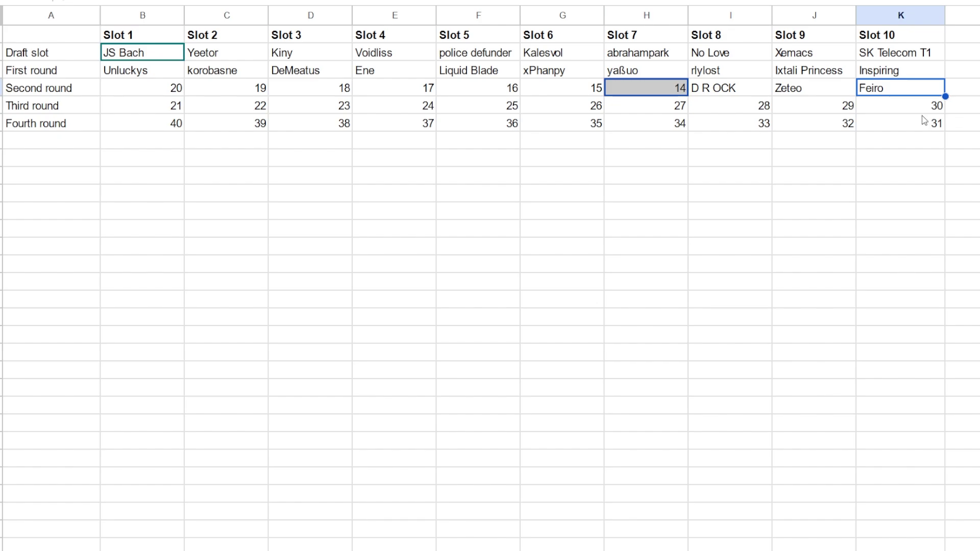
Check the second-round picks of Slots 9 and 7 in the draft order, and locate HEHEHEHA's row in the sign-up sheet.
{"action": "left_click", "coordinate": [803, 92]}
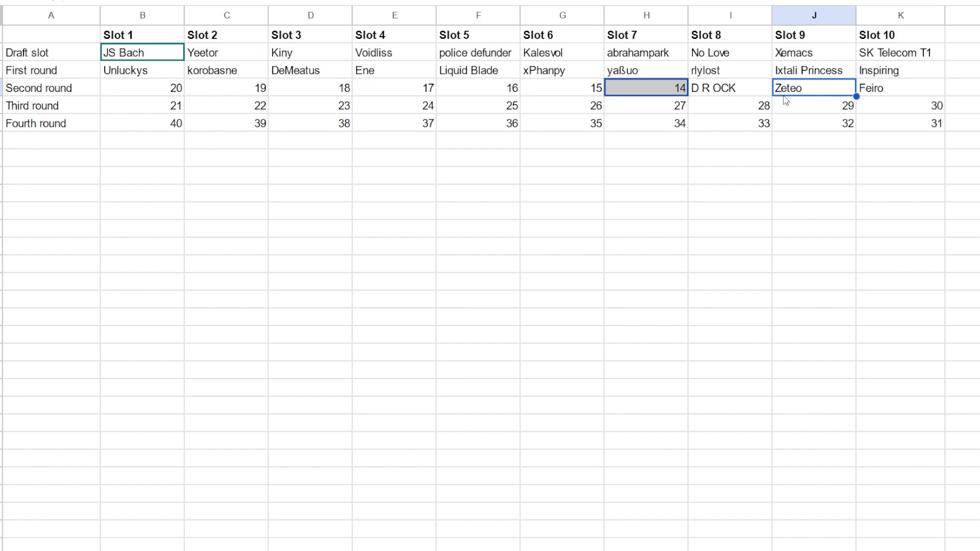
{"action": "left_click", "coordinate": [653, 90]}
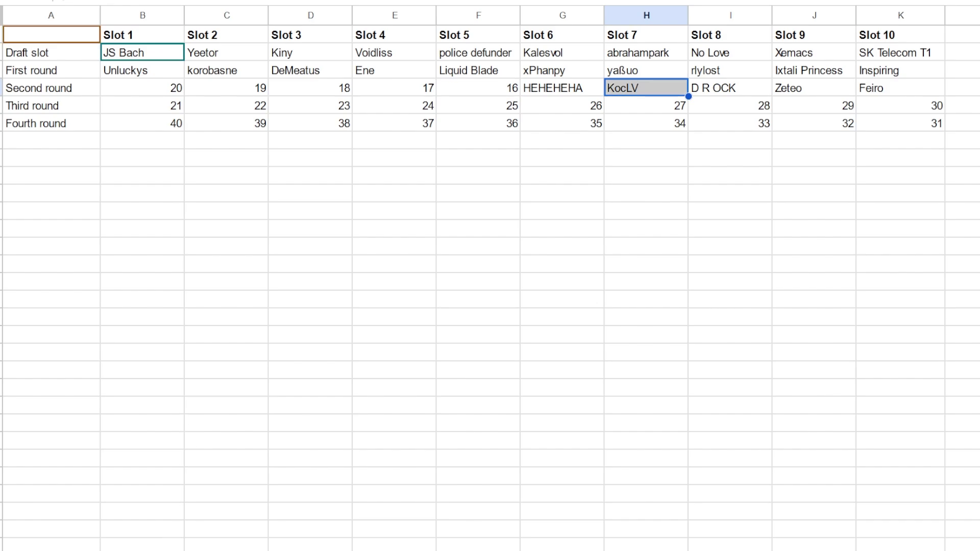
{"action": "key", "text": "ctrl+shift+Page_Down"}
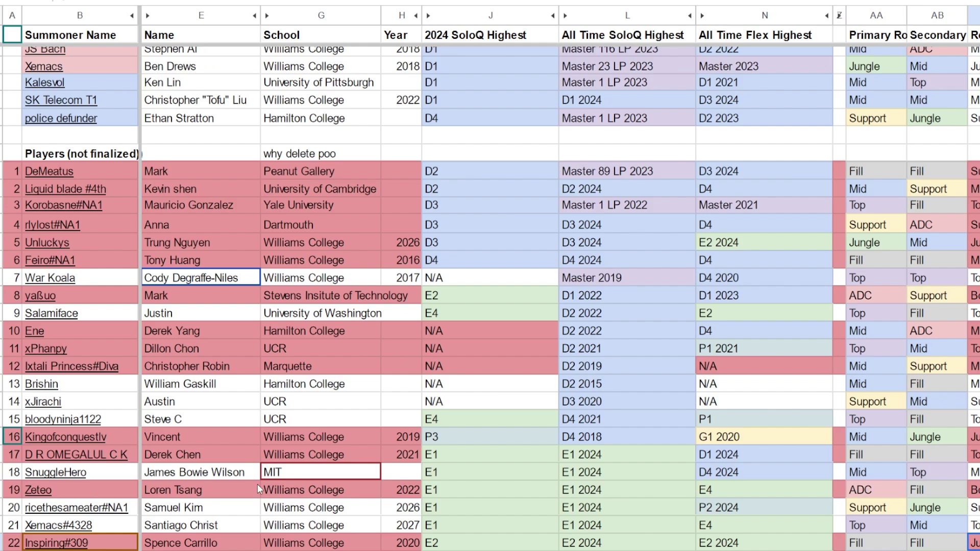
{"action": "scroll", "coordinate": [257, 484], "scroll_direction": "down", "scroll_amount": 5}
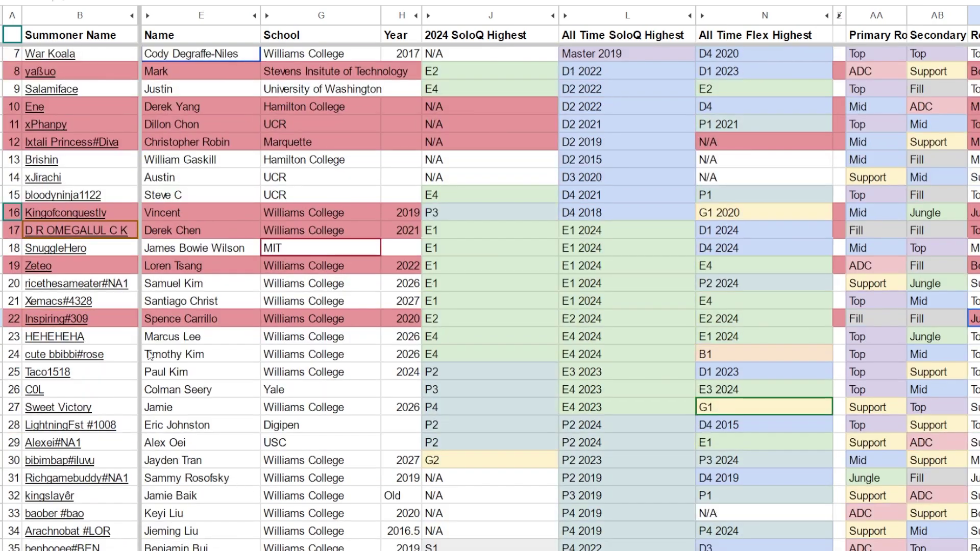
{"action": "left_click", "coordinate": [216, 340]}
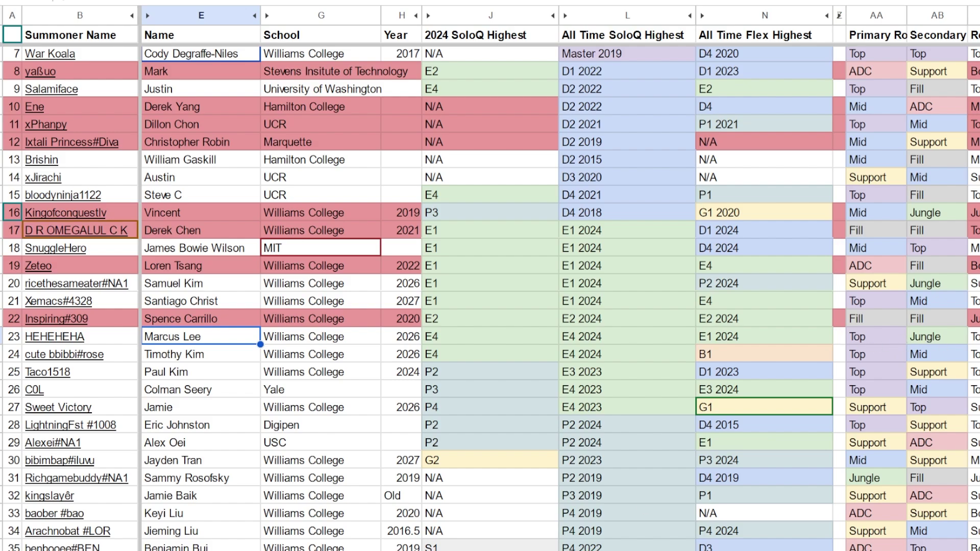
Return to the draft order and review Slot 7's captain together with its first- and second-round picks.
{"action": "key", "text": "ctrl+shift+Page_Down"}
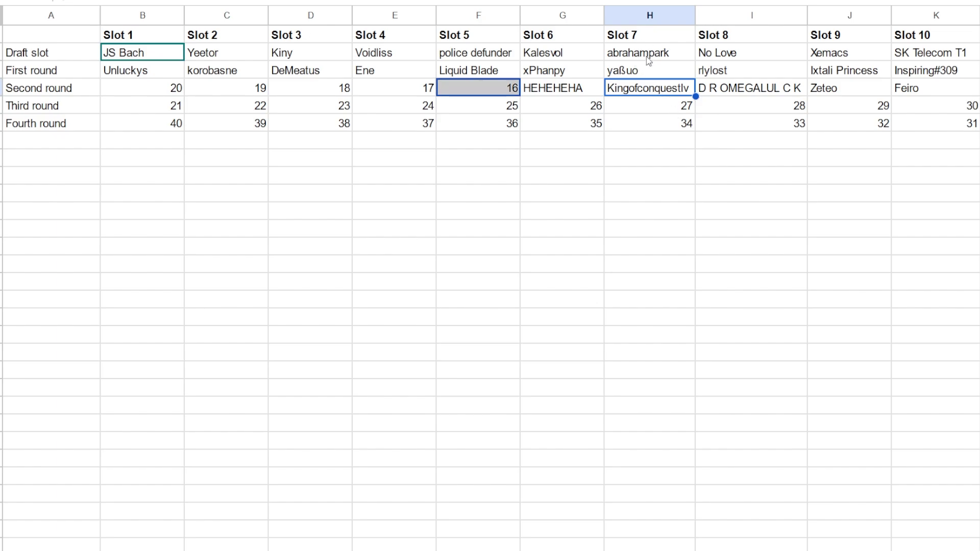
{"action": "left_click_drag", "start_coordinate": [647, 57], "coordinate": [658, 89]}
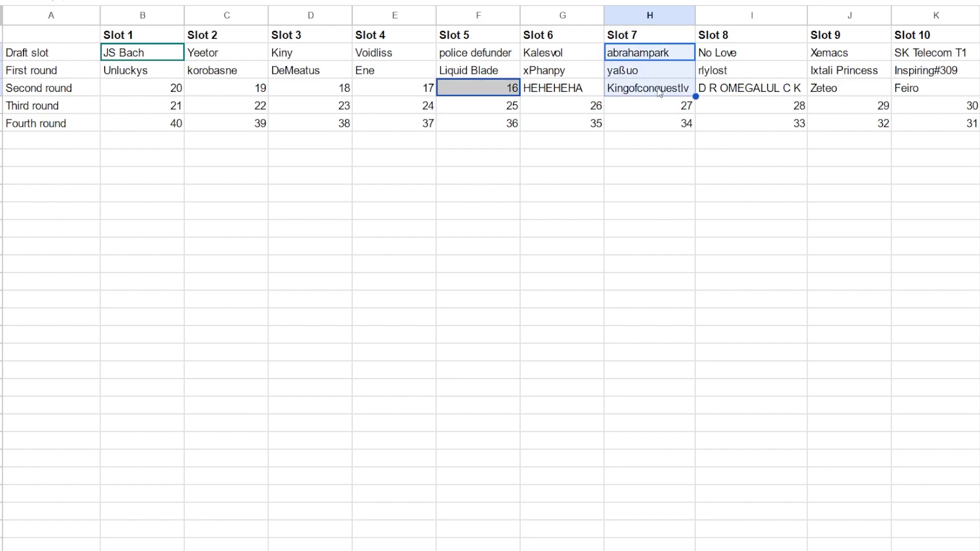
{"action": "left_click", "coordinate": [622, 200]}
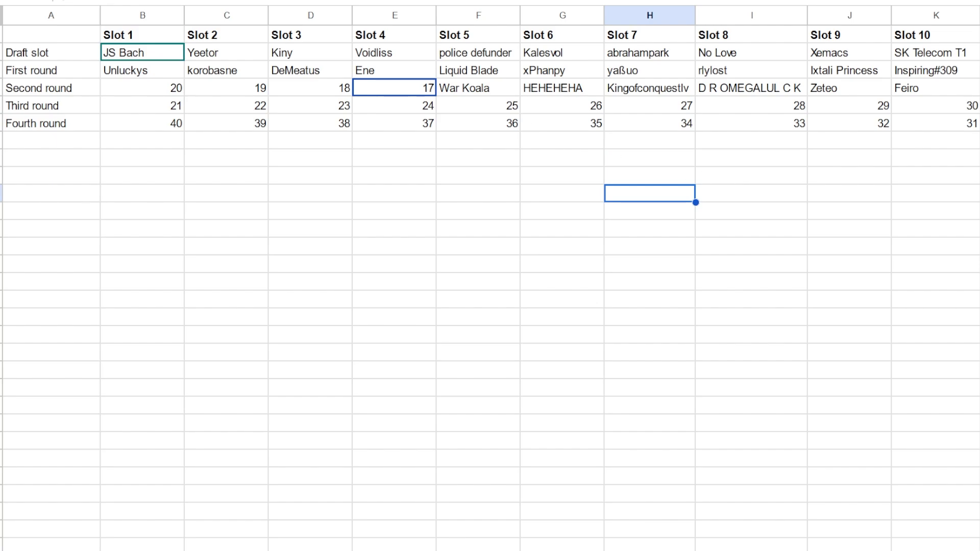
Check Slot 5's second-round pick and Slot 7's captain in the draft order.
{"action": "left_click", "coordinate": [497, 93]}
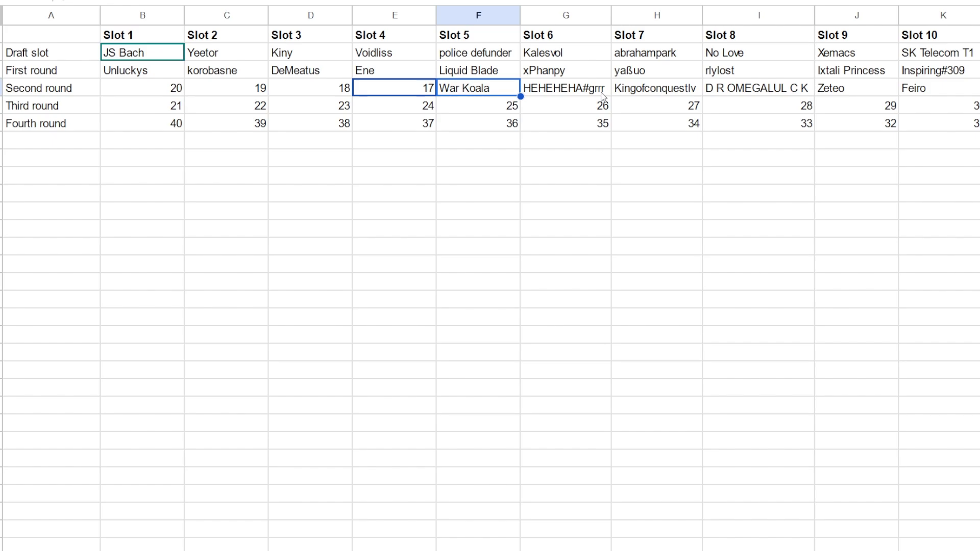
{"action": "mouse_move", "coordinate": [436, 89]}
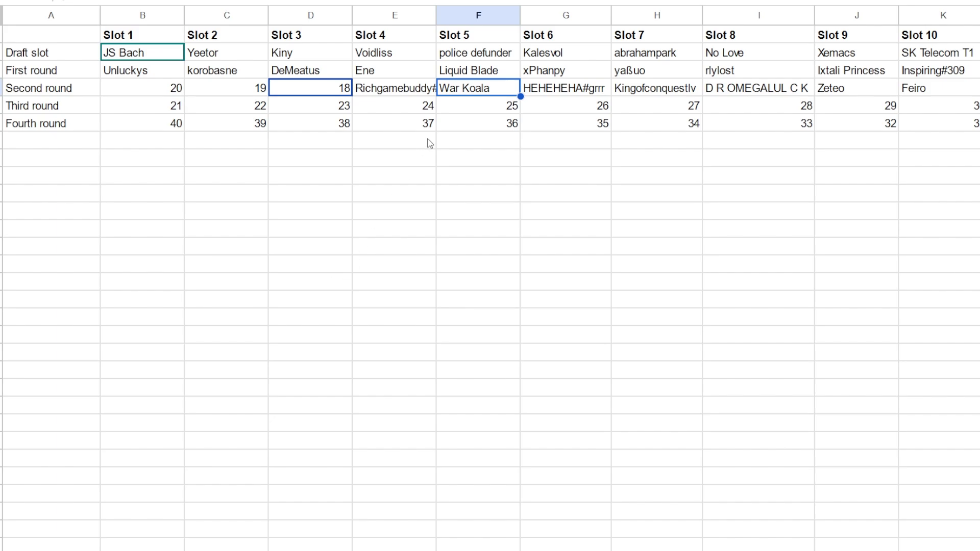
{"action": "left_click", "coordinate": [646, 58]}
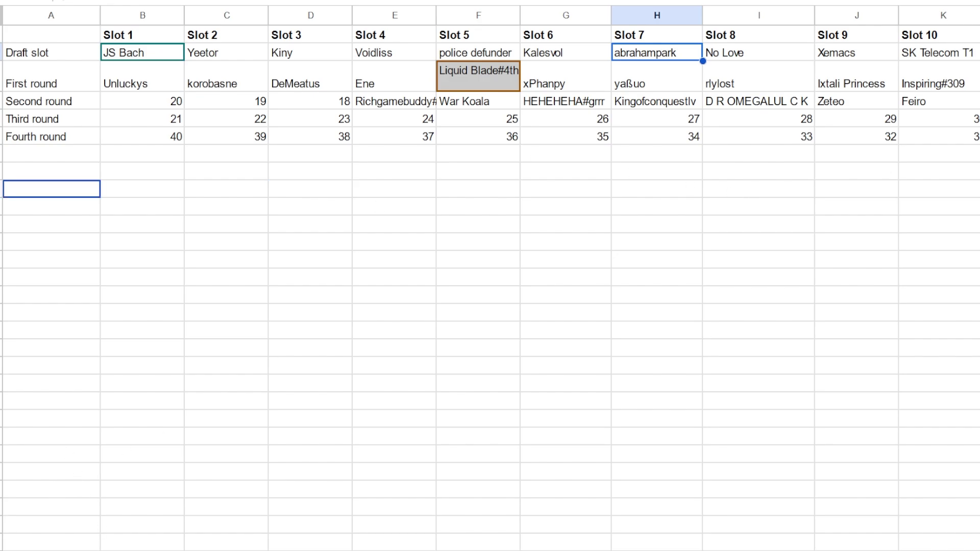
{"action": "left_click", "coordinate": [110, 549]}
{"action": "scroll", "coordinate": [180, 471], "scroll_direction": "up", "scroll_amount": 7}
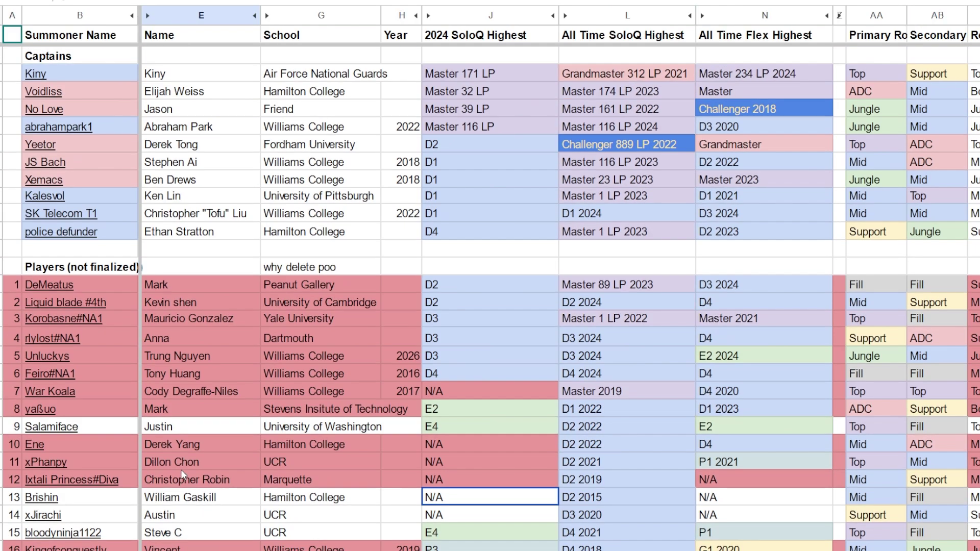
{"action": "scroll", "coordinate": [180, 470], "scroll_direction": "down", "scroll_amount": 5}
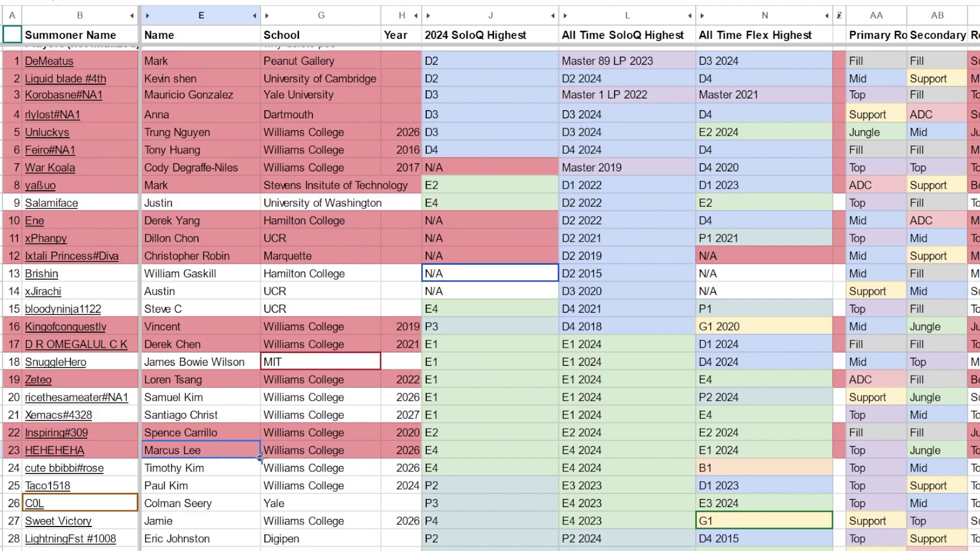
{"action": "left_click", "coordinate": [255, 473]}
{"action": "mouse_move", "coordinate": [102, 506]}
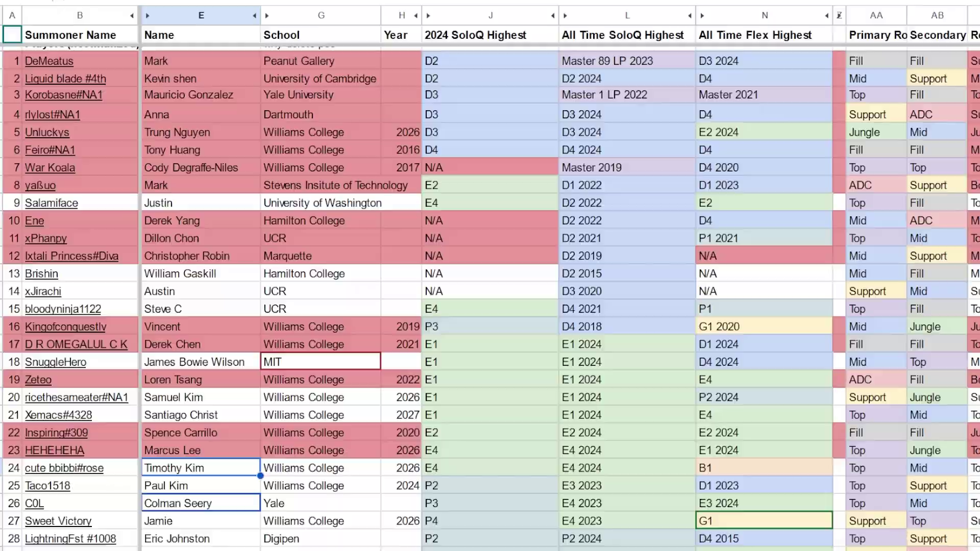
{"action": "key", "text": "ctrl+Page_Down"}
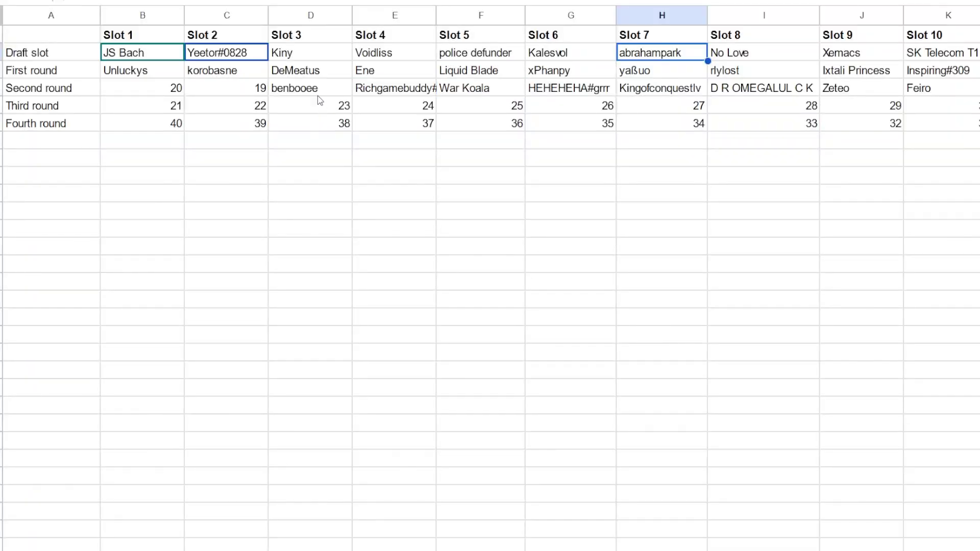
{"action": "left_click", "coordinate": [317, 97]}
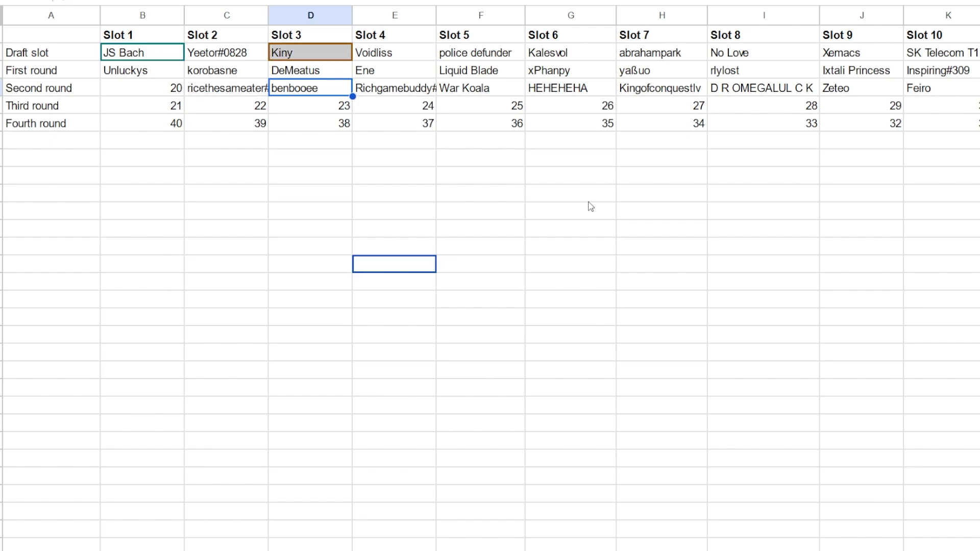
{"action": "left_click", "coordinate": [225, 88]}
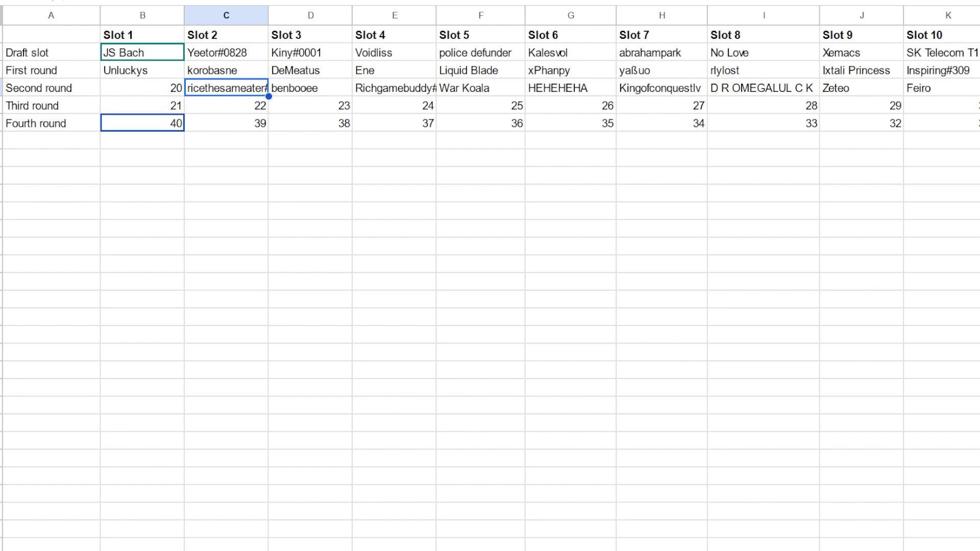
{"action": "key", "text": "ctrl+shift+Page_Up"}
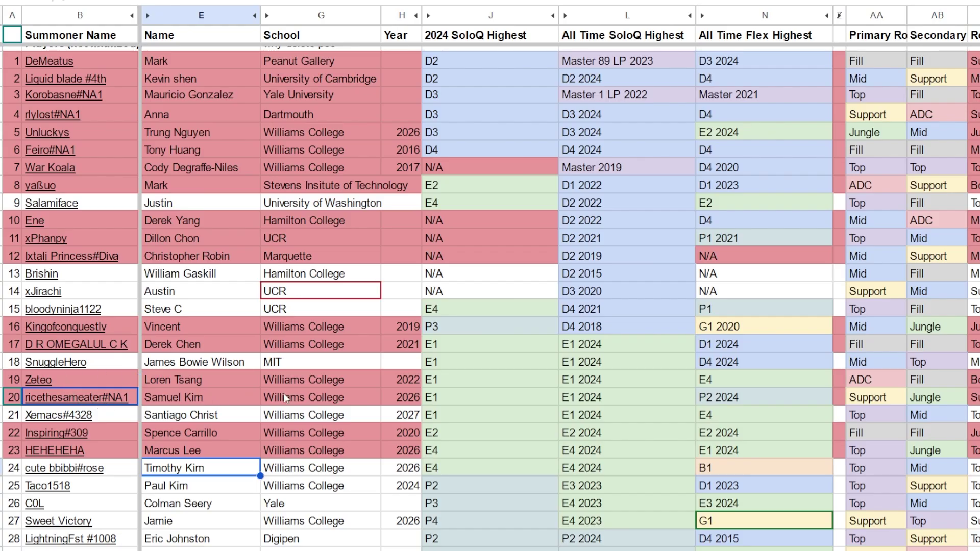
{"action": "left_click", "coordinate": [861, 397]}
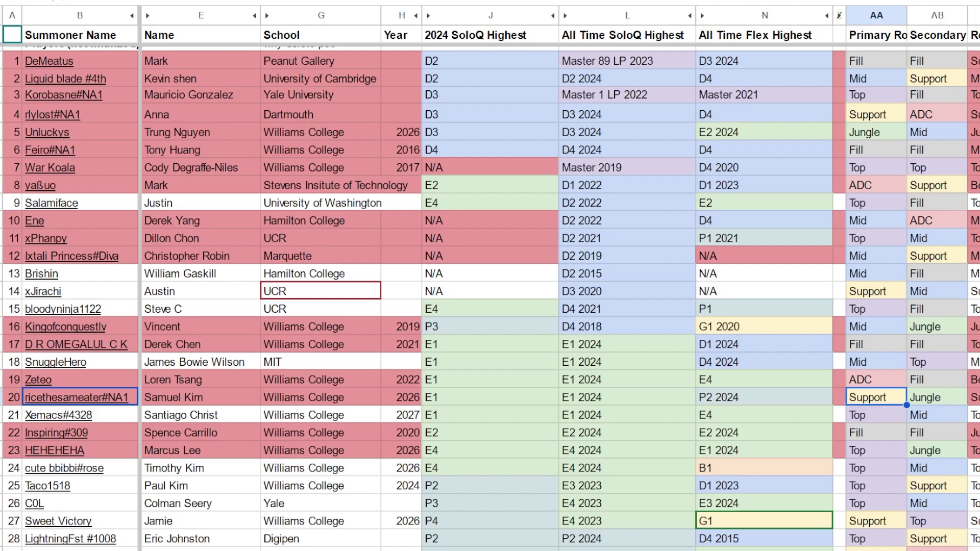
Compare the draft order with the sign-up sheet and check Slot 2's captain together with its first- and second-round picks.
{"action": "key", "text": "ctrl+shift+Page_Down"}
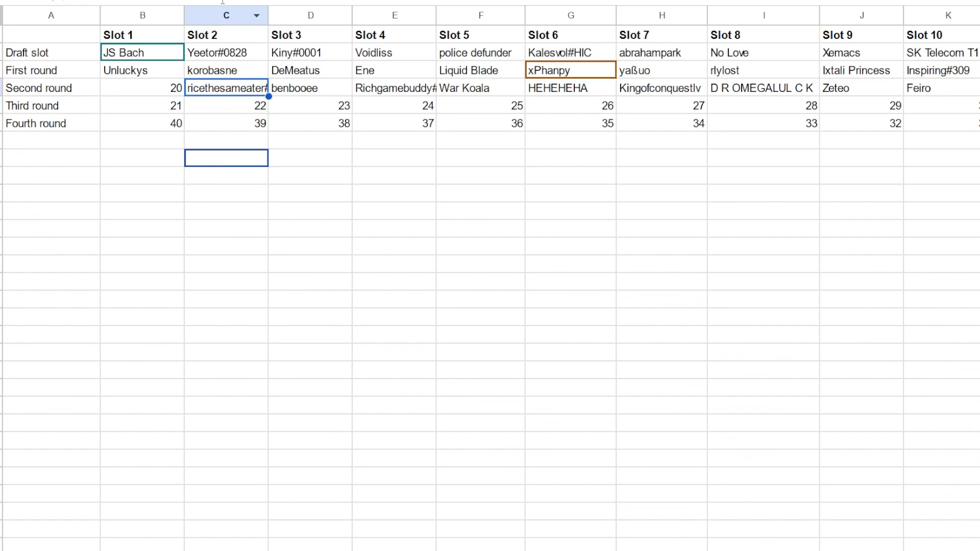
{"action": "key", "text": "ctrl+shift+Page_Up"}
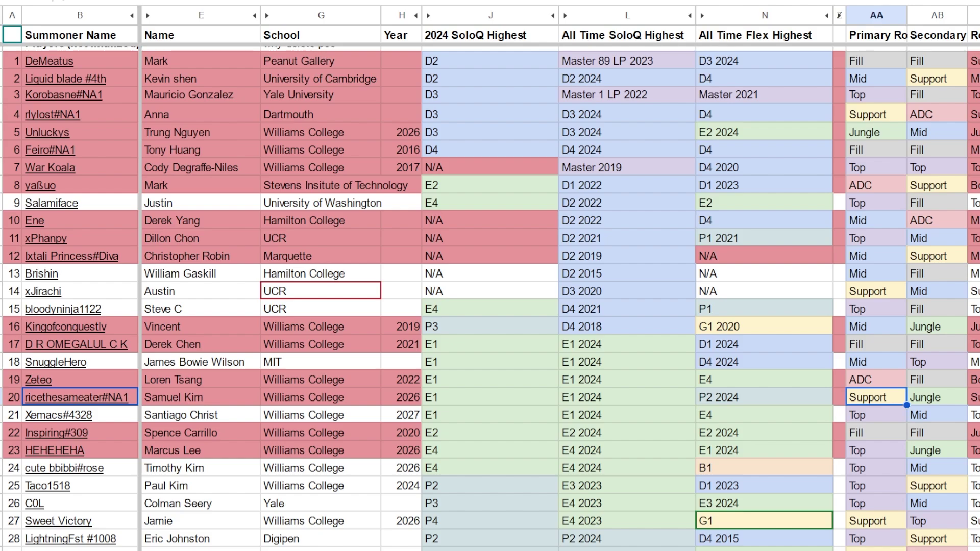
{"action": "key", "text": "ctrl+shift+Page_Down"}
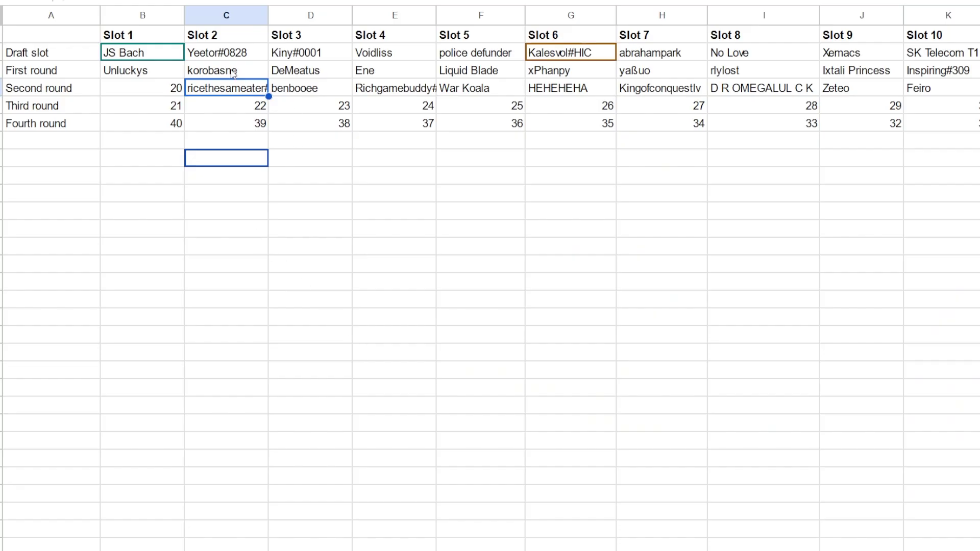
{"action": "left_click", "coordinate": [231, 61]}
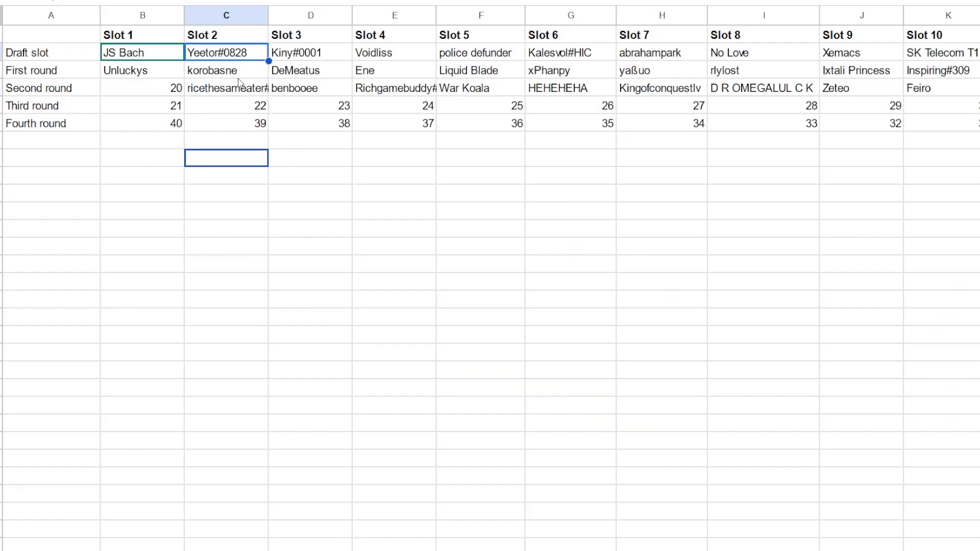
{"action": "left_click", "coordinate": [239, 76]}
{"action": "left_click", "coordinate": [239, 88]}
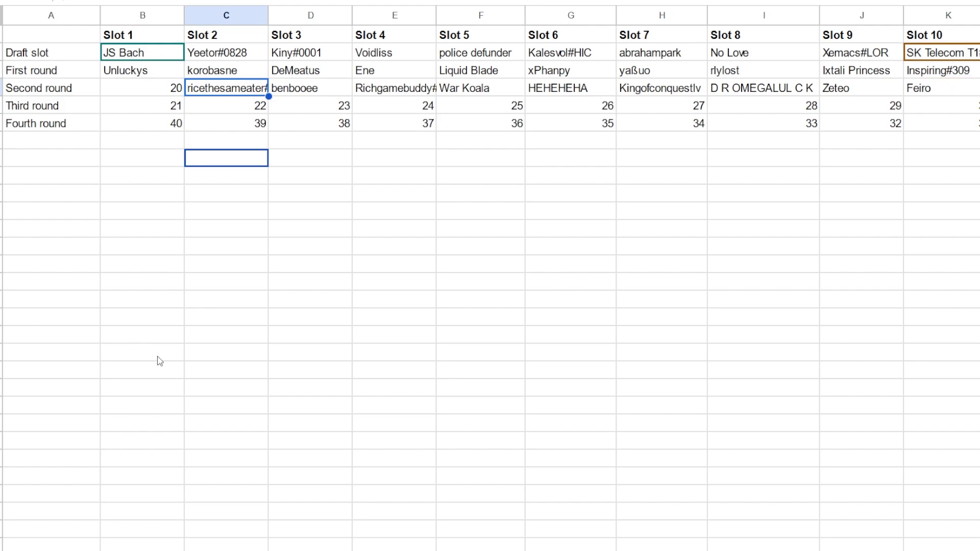
Glance through the sign-up sheet's players and inspect Slot 1's second- and third-round entries in the draft order.
{"action": "key", "text": "ctrl+shift+Page_Up"}
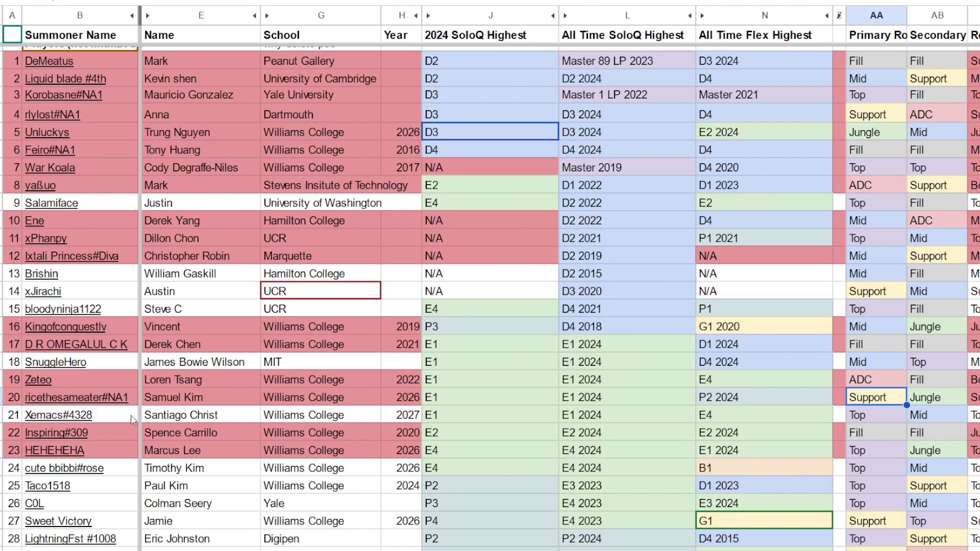
{"action": "key", "text": "ctrl+shift+Page_Down"}
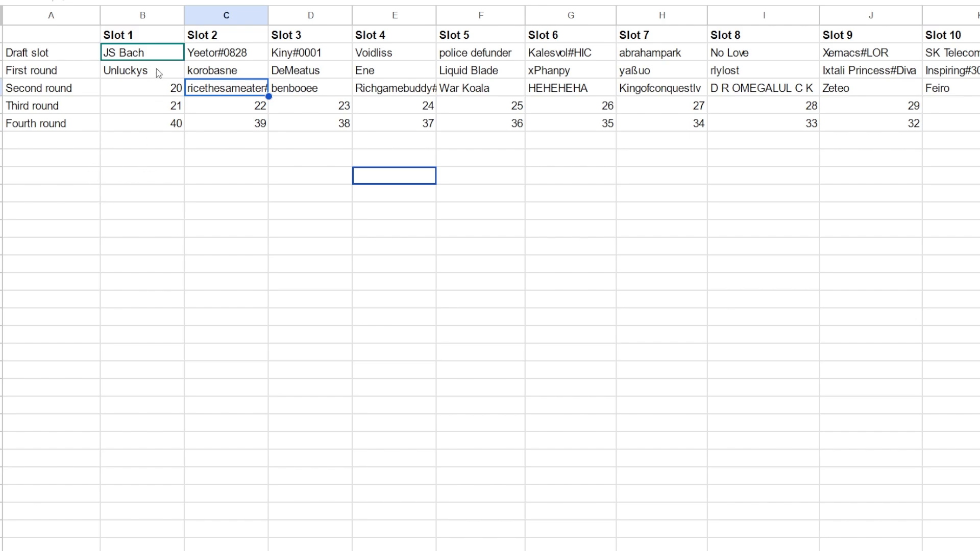
{"action": "left_click", "coordinate": [142, 92]}
{"action": "left_click", "coordinate": [142, 108]}
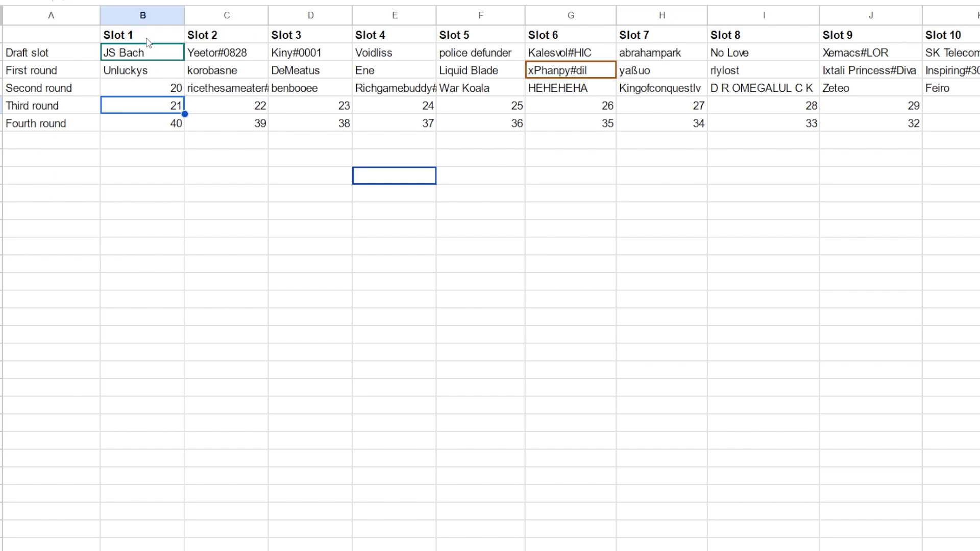
{"action": "key", "text": "ctrl+shift+Page_Down"}
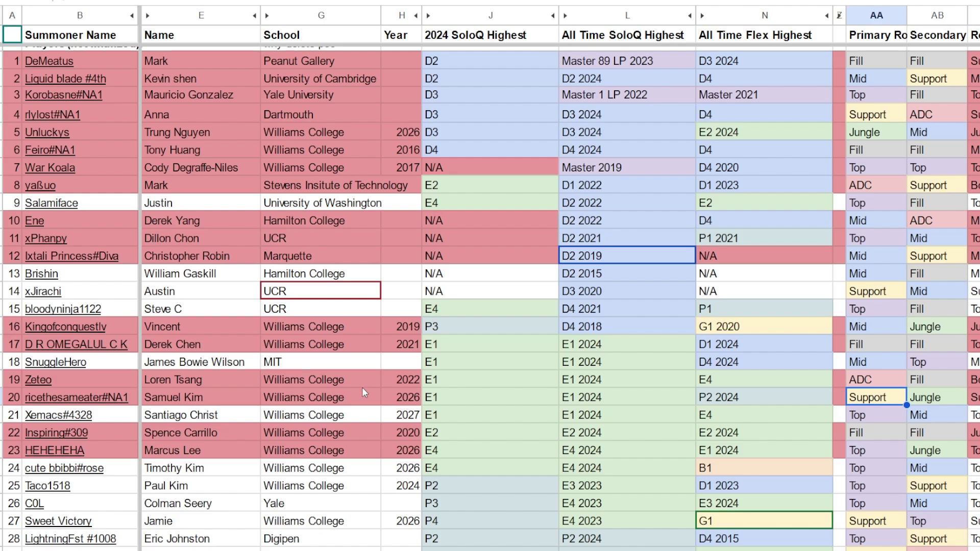
{"action": "scroll", "coordinate": [362, 387], "scroll_direction": "down", "scroll_amount": 2}
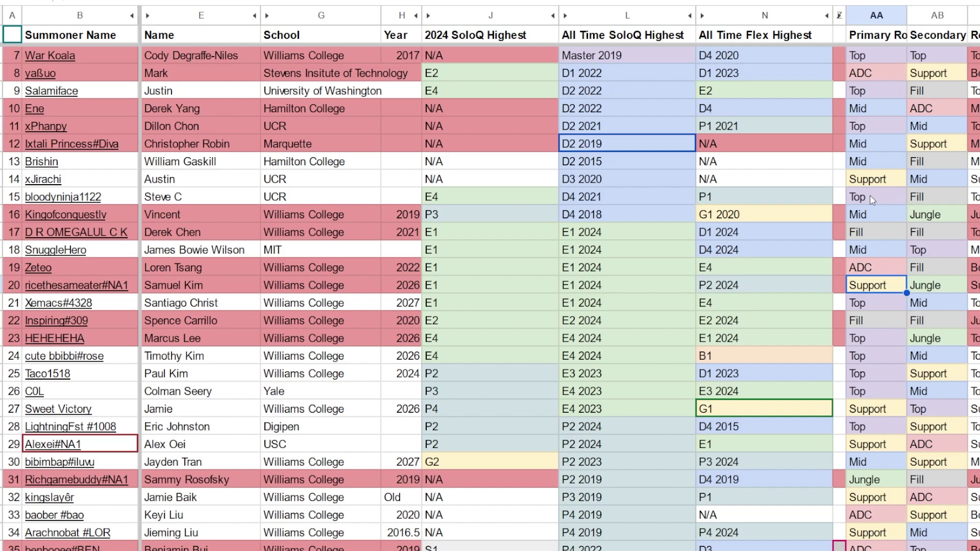
{"action": "mouse_move", "coordinate": [98, 443]}
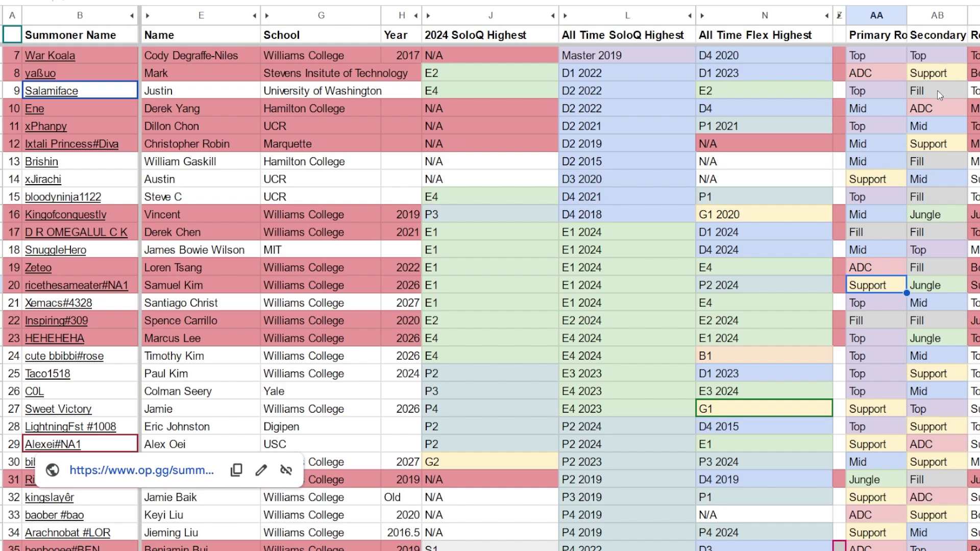
{"action": "left_click", "coordinate": [420, 362]}
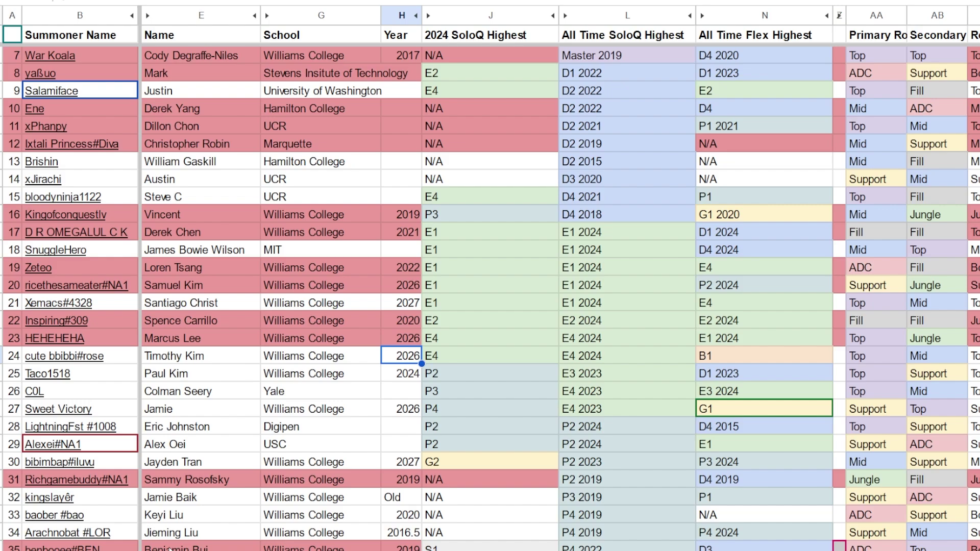
{"action": "scroll", "coordinate": [162, 521], "scroll_direction": "down", "scroll_amount": 3}
{"action": "scroll", "coordinate": [160, 488], "scroll_direction": "up", "scroll_amount": 3}
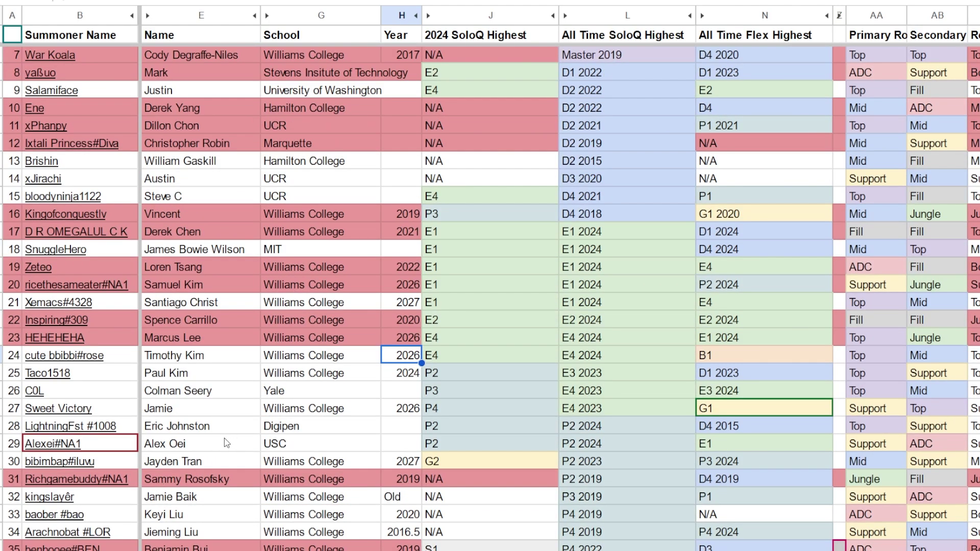
Compare the sign-up sheet with the draft order and check Slot 1's second-round pick.
{"action": "key", "text": "ctrl+shift+Page_Down"}
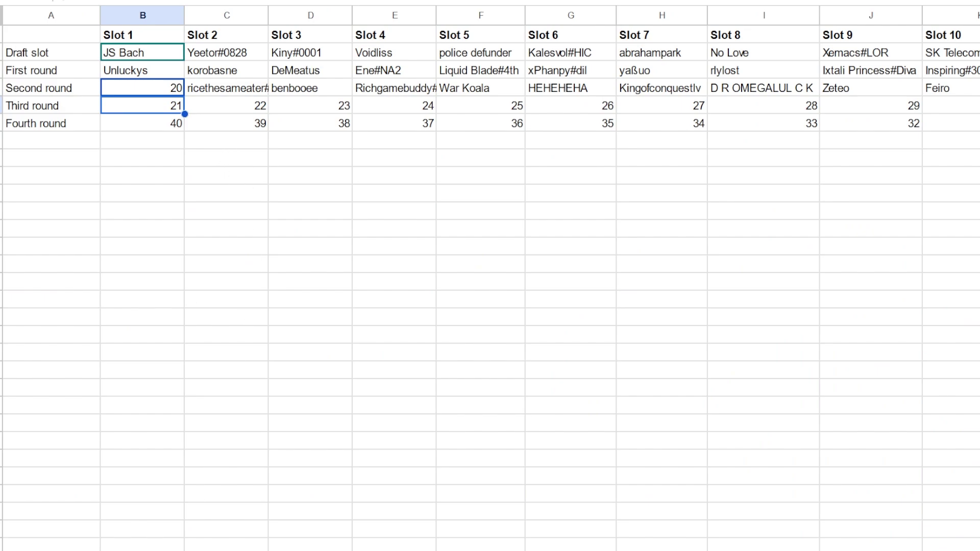
{"action": "key", "text": "ctrl+shift+Page_Up"}
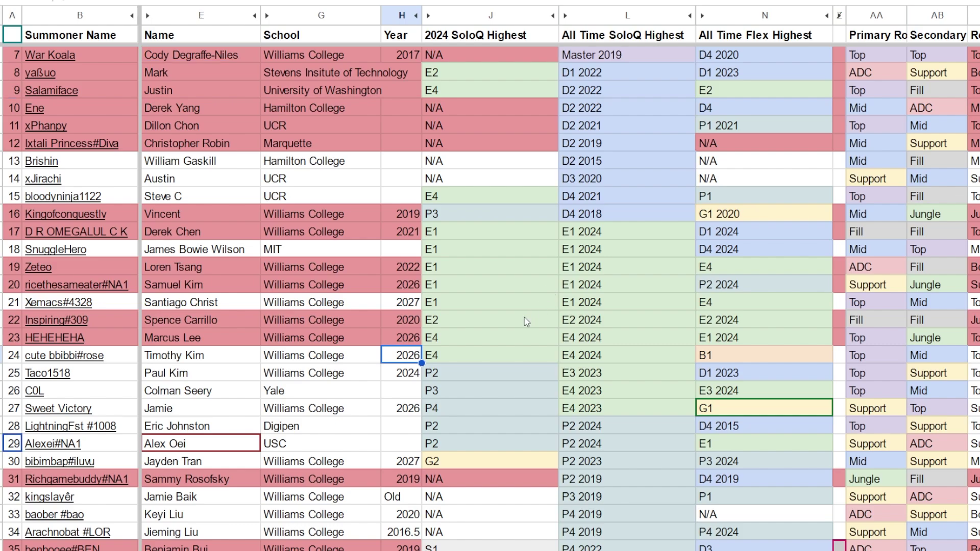
{"action": "key", "text": "ctrl+Page_Down"}
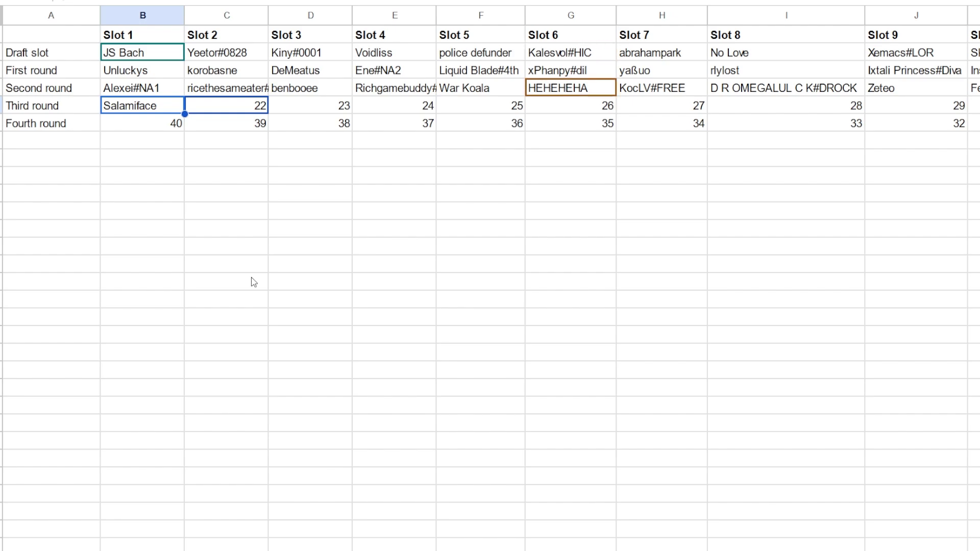
{"action": "left_click", "coordinate": [134, 91]}
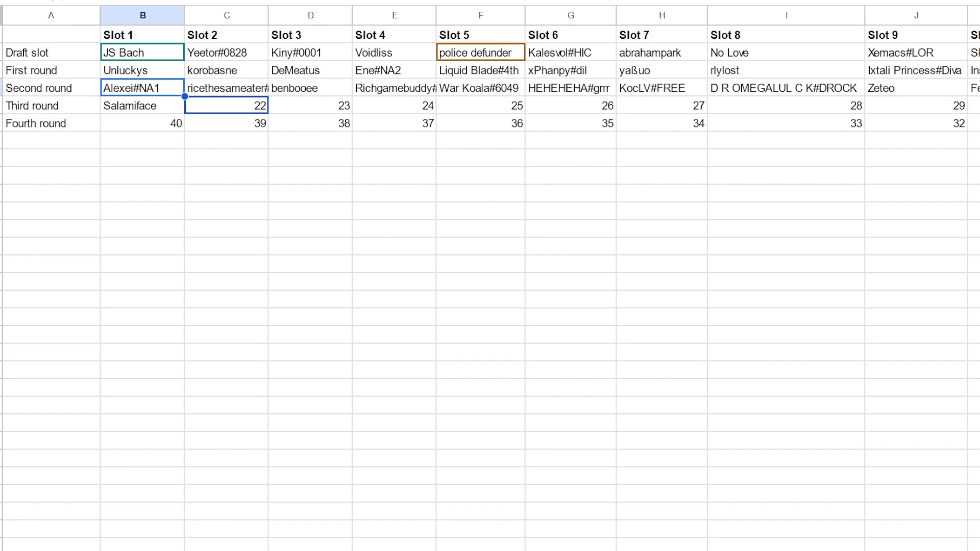
Recheck which players are marked as drafted in the sign-up sheet and return to Slot 1's picks in the draft order.
{"action": "key", "text": "ctrl+shift+Page_Down"}
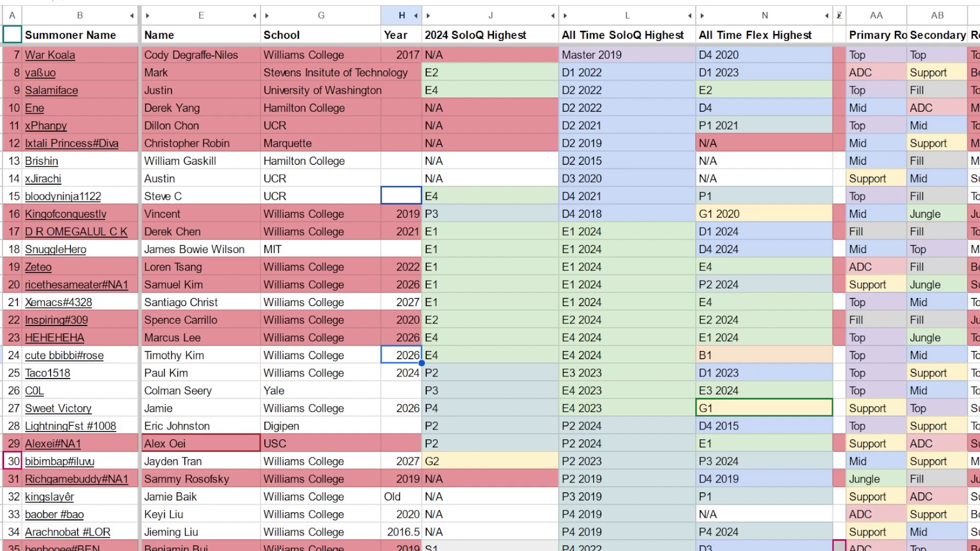
{"action": "key", "text": "ctrl+shift+Page_Up"}
{"action": "key", "text": "Right"}
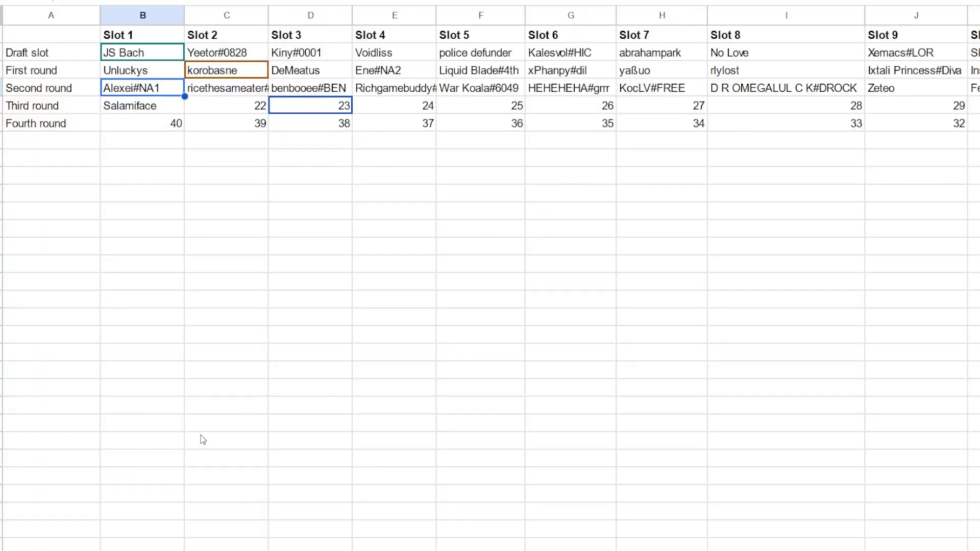
{"action": "key", "text": "Left"}
{"action": "key", "text": "Down"}
{"action": "key", "text": "Up"}
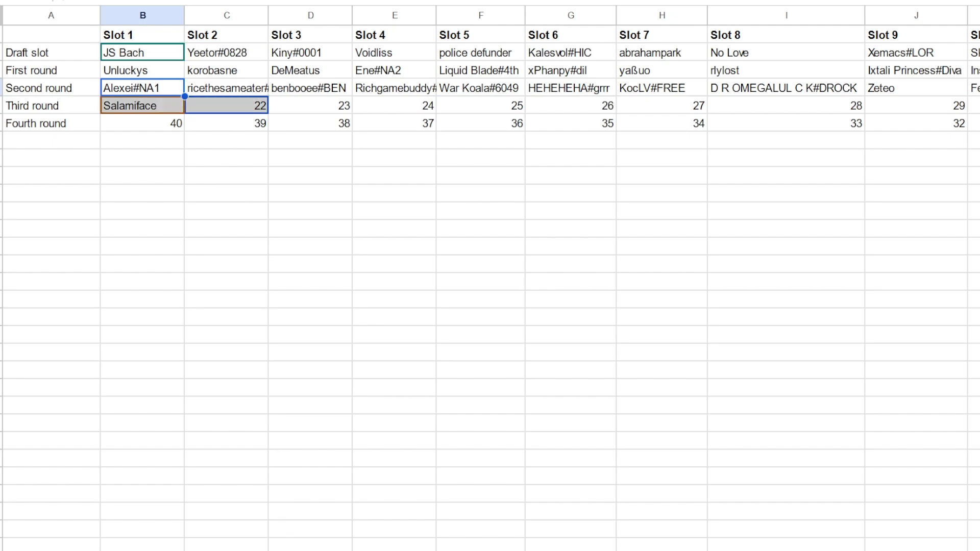
Review the draft order across all ten slots, checking the third-round picks of Slots 3 and 4 and Slot 5's second-round pick.
{"action": "scroll", "coordinate": [491, 276], "scroll_direction": "right", "scroll_amount": 2}
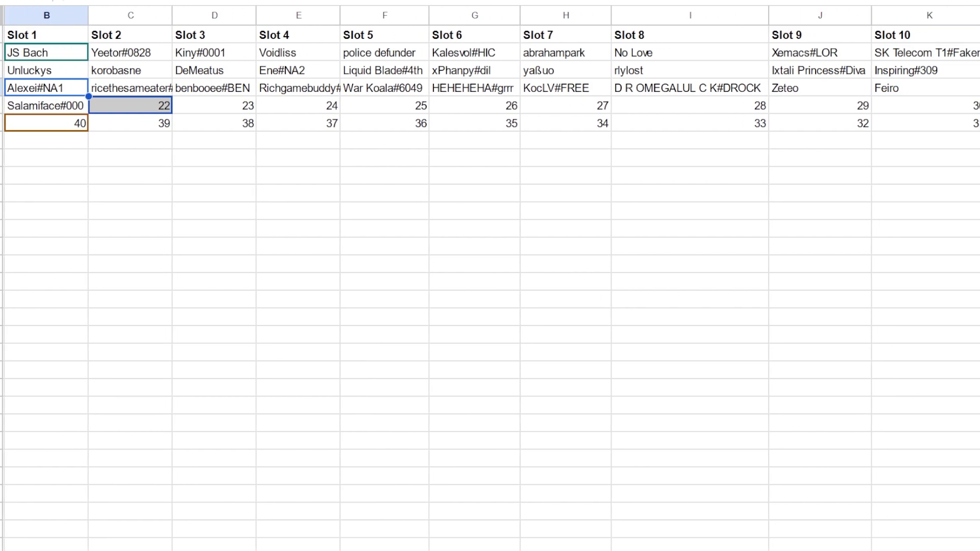
{"action": "scroll", "coordinate": [490, 276], "scroll_direction": "right", "scroll_amount": 1}
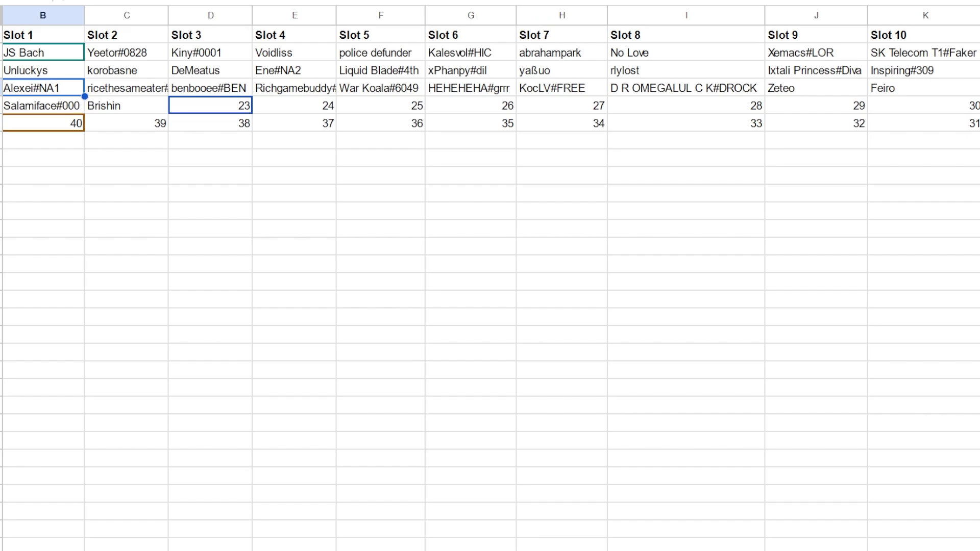
{"action": "scroll", "coordinate": [523, 520], "scroll_direction": "left", "scroll_amount": 1}
{"action": "key", "text": "ctrl+minus"}
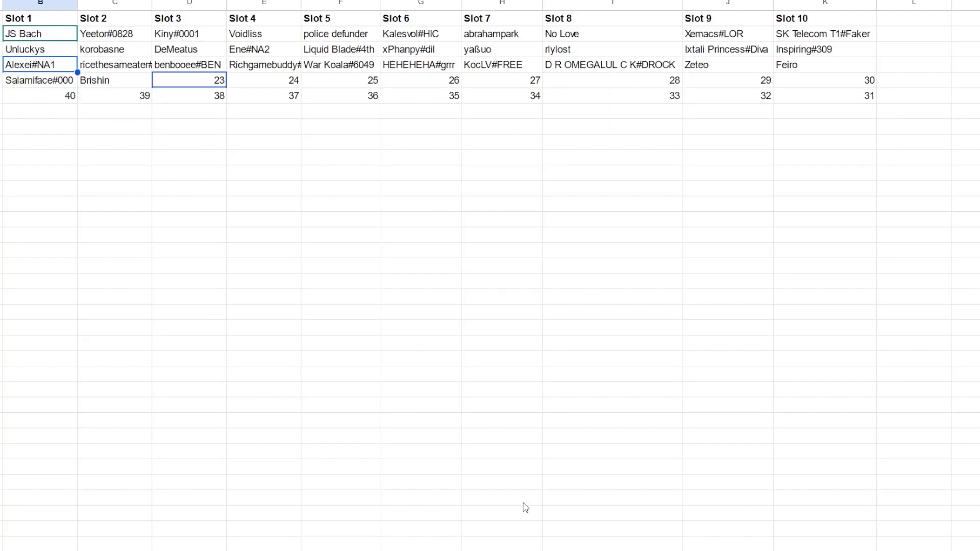
{"action": "scroll", "coordinate": [384, 504], "scroll_direction": "left", "scroll_amount": 2}
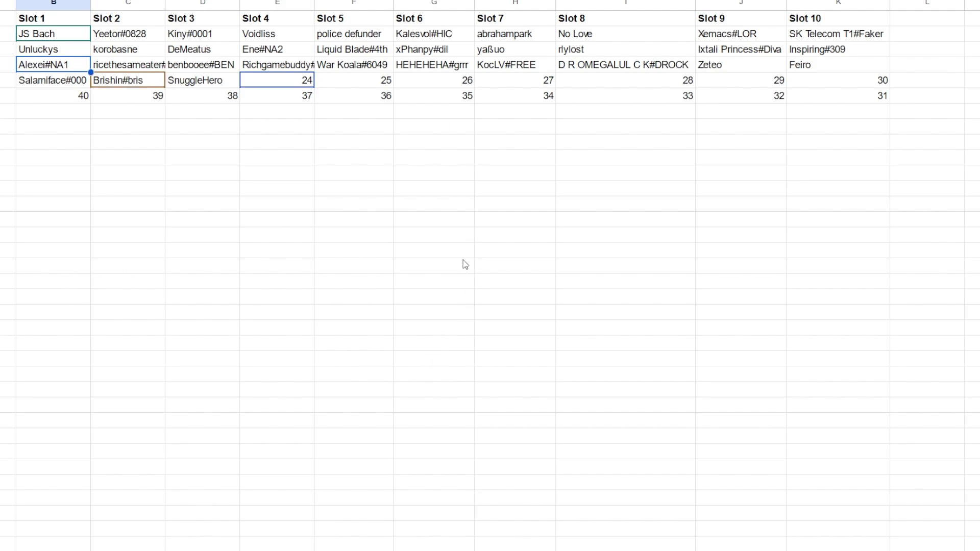
{"action": "left_click", "coordinate": [210, 81]}
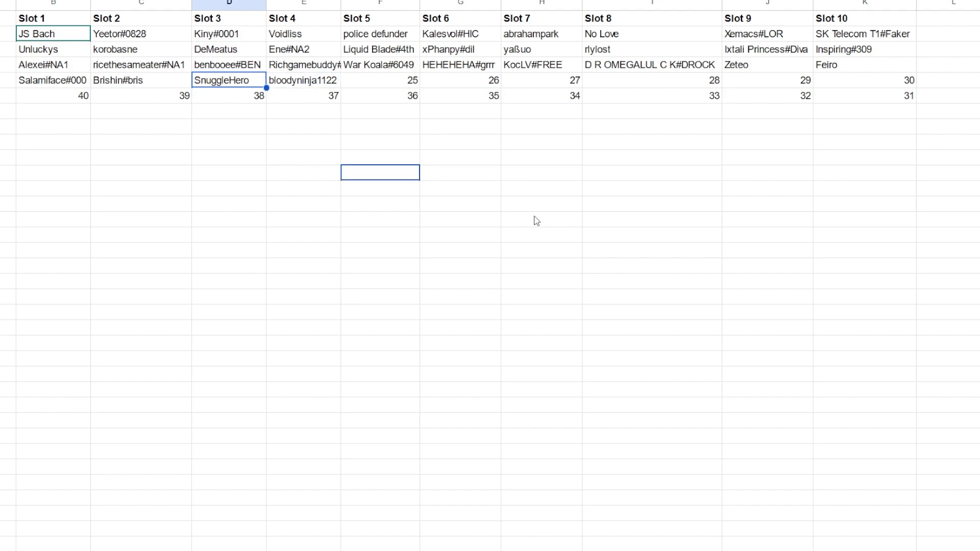
{"action": "key", "text": "Right"}
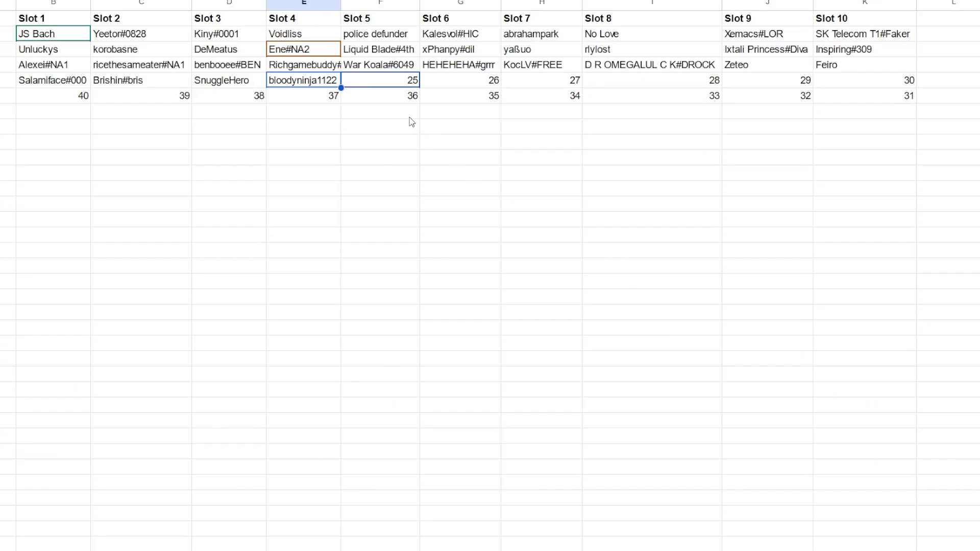
{"action": "left_click", "coordinate": [405, 78]}
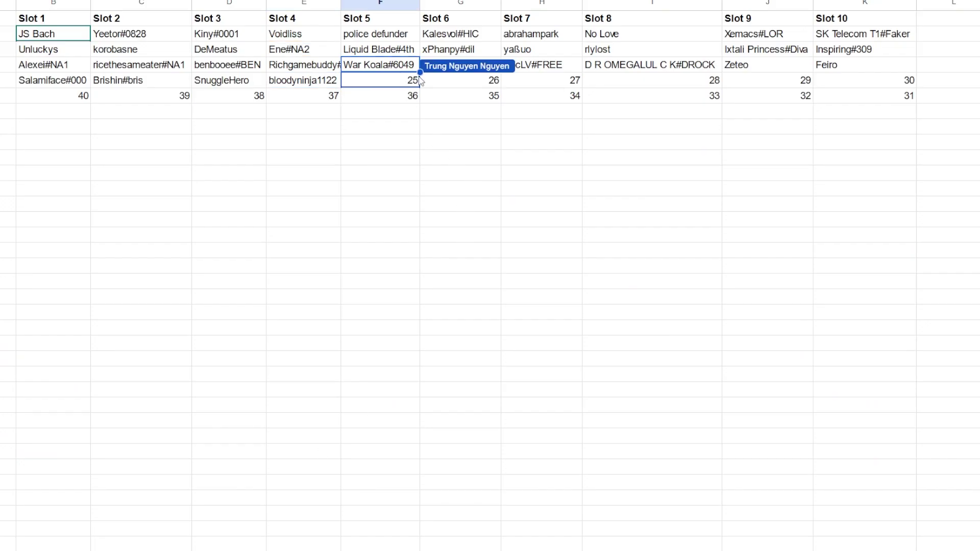
{"action": "left_click", "coordinate": [413, 113]}
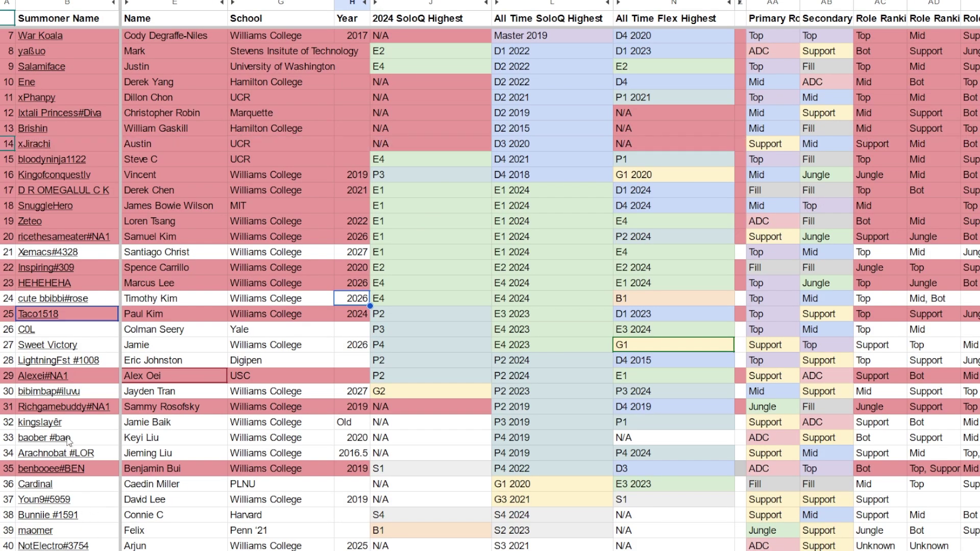
{"action": "left_click", "coordinate": [232, 516]}
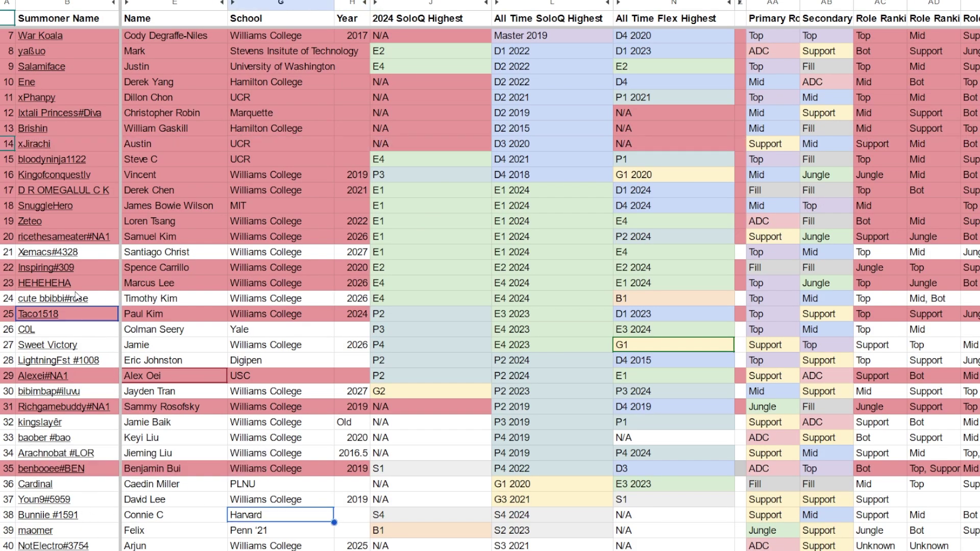
{"action": "left_click", "coordinate": [559, 315]}
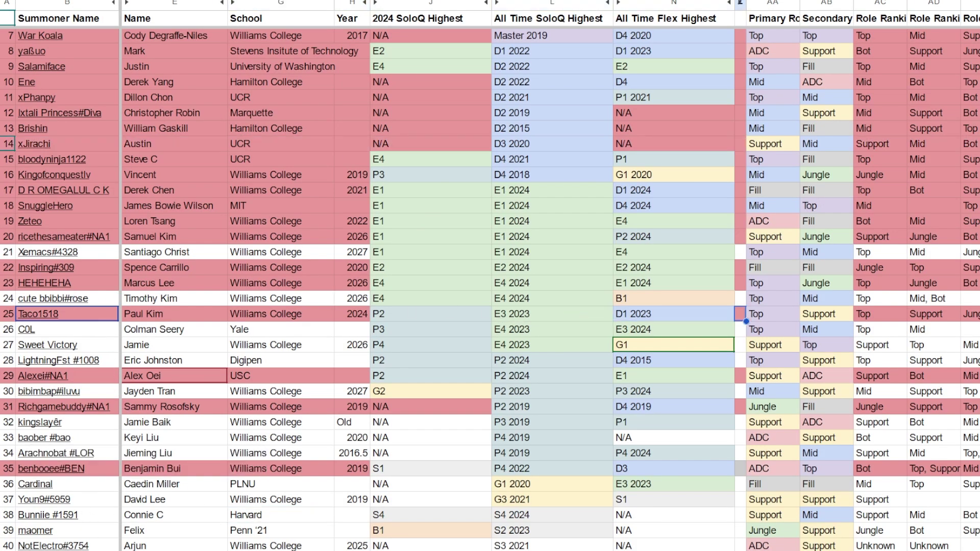
{"action": "left_click", "coordinate": [772, 314]}
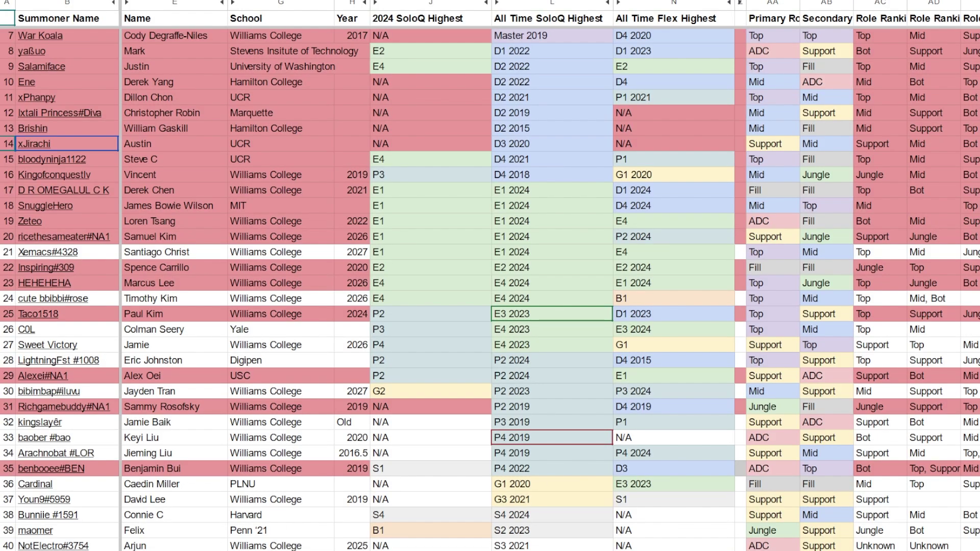
{"action": "left_click", "coordinate": [237, 549]}
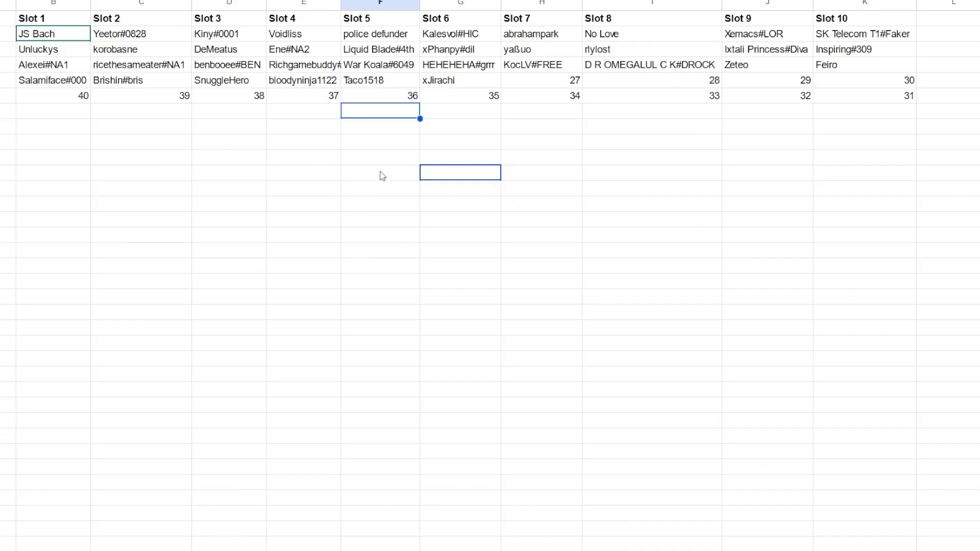
{"action": "left_click", "coordinate": [460, 80]}
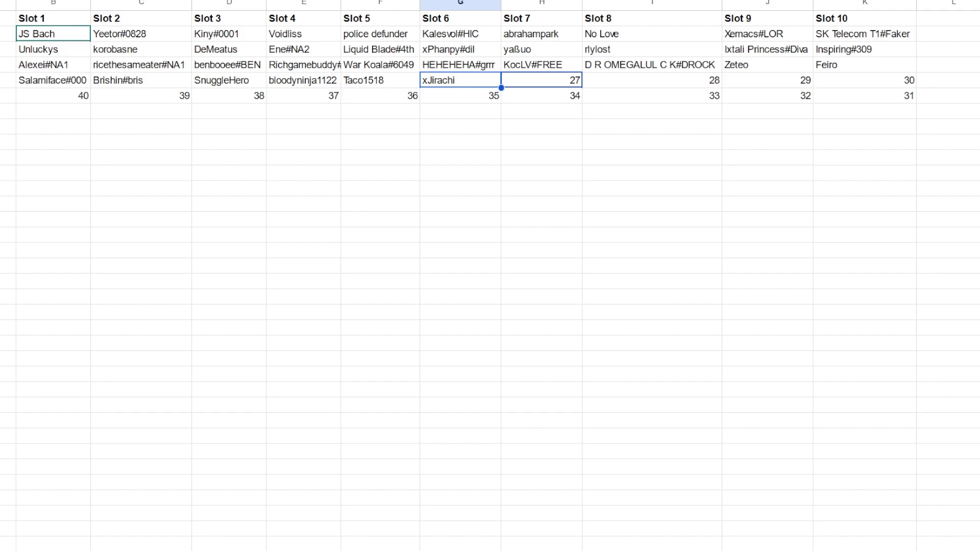
{"action": "key", "text": "ctrl+shift+Page_Up"}
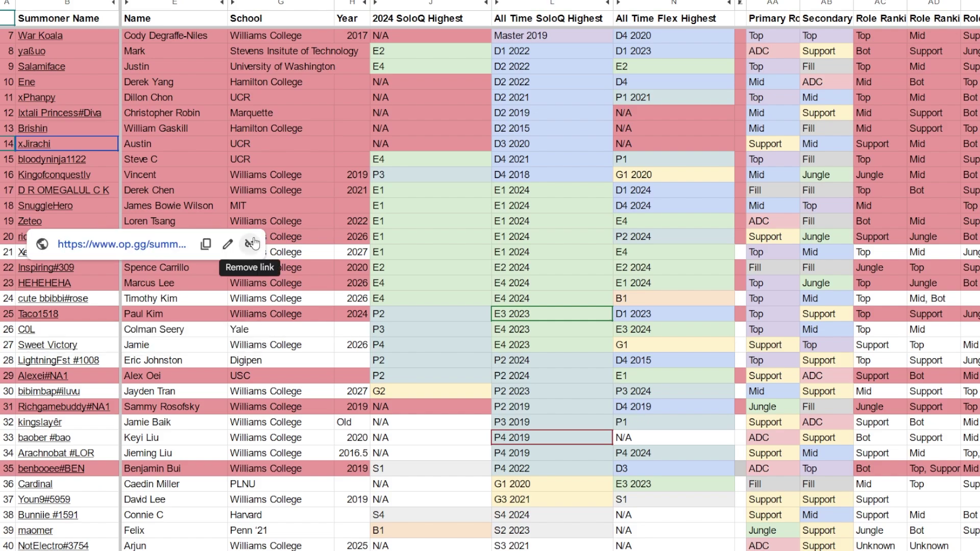
{"action": "left_click", "coordinate": [275, 176]}
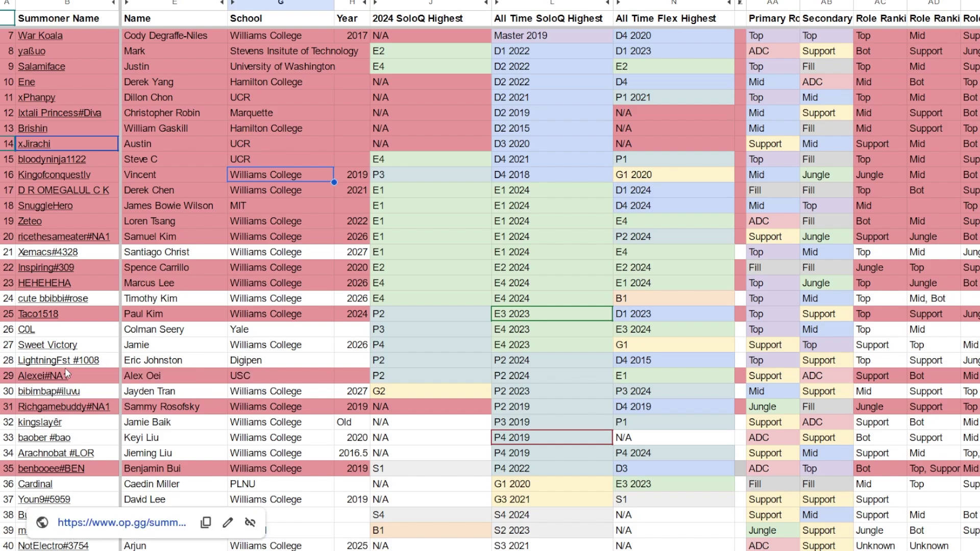
Recheck the drafted players in the sign-up sheet, and check Slot 4's third-round pick in the draft order.
{"action": "scroll", "coordinate": [65, 363], "scroll_direction": "up", "scroll_amount": 2}
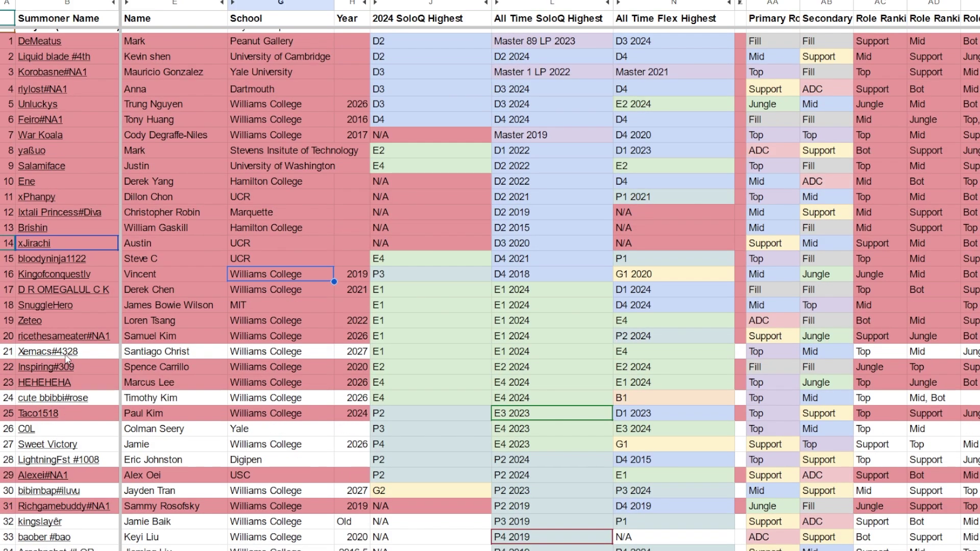
{"action": "scroll", "coordinate": [66, 359], "scroll_direction": "down", "scroll_amount": 2}
{"action": "key", "text": "ctrl+shift+Page_Down"}
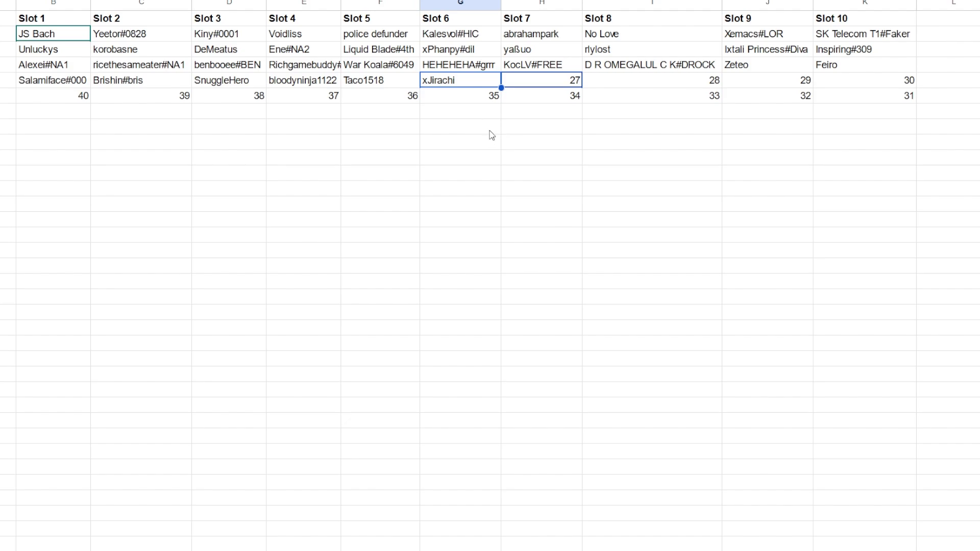
{"action": "left_click", "coordinate": [294, 72]}
{"action": "left_click", "coordinate": [297, 84]}
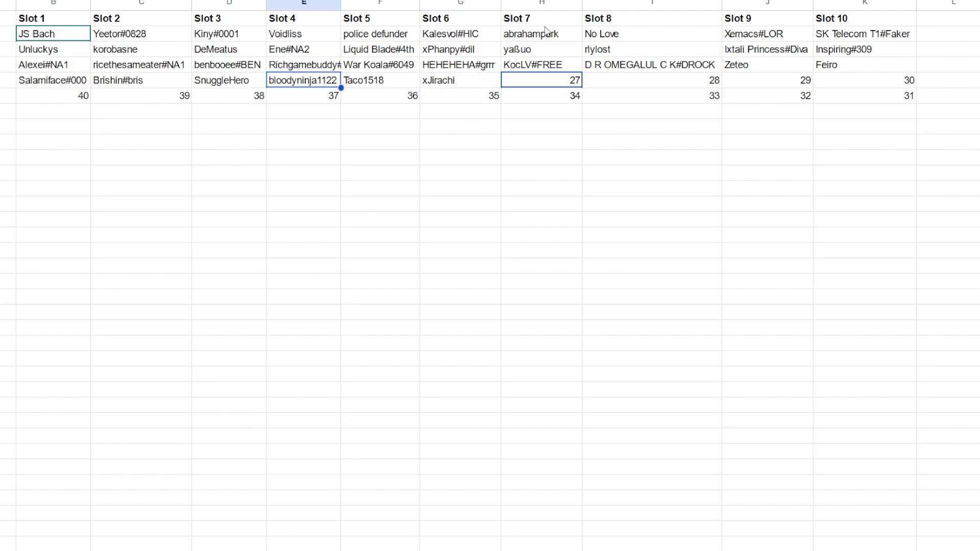
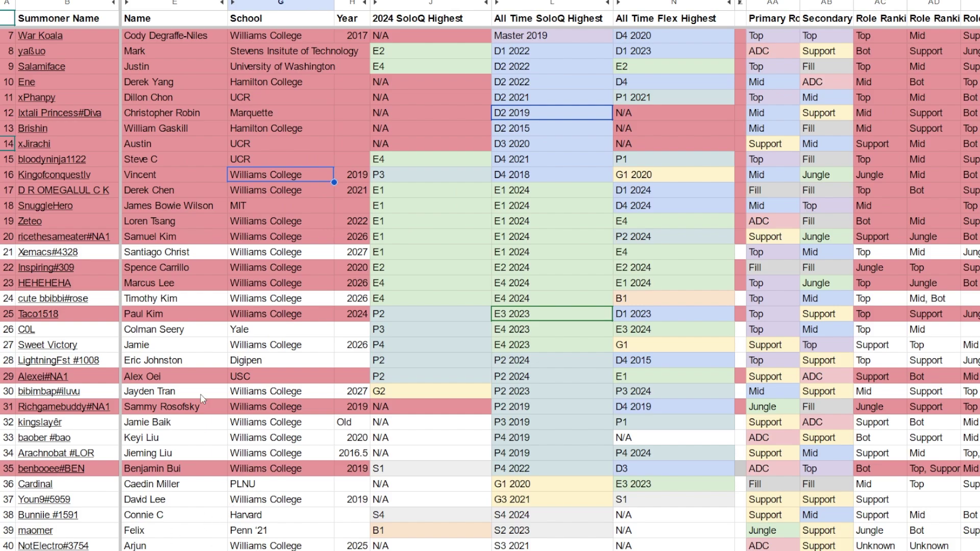
{"action": "left_click", "coordinate": [171, 255]}
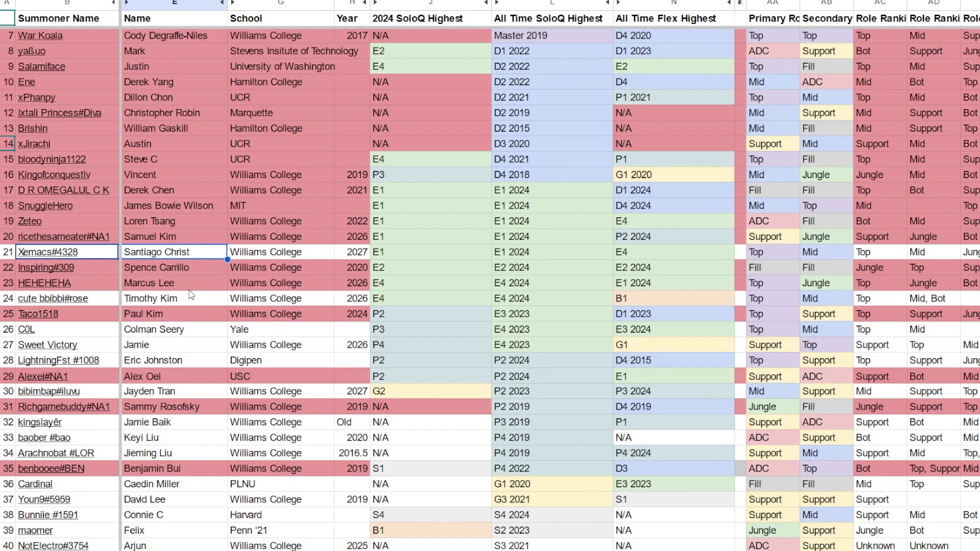
{"action": "scroll", "coordinate": [233, 311], "scroll_direction": "up", "scroll_amount": 5}
{"action": "scroll", "coordinate": [233, 311], "scroll_direction": "down", "scroll_amount": 7}
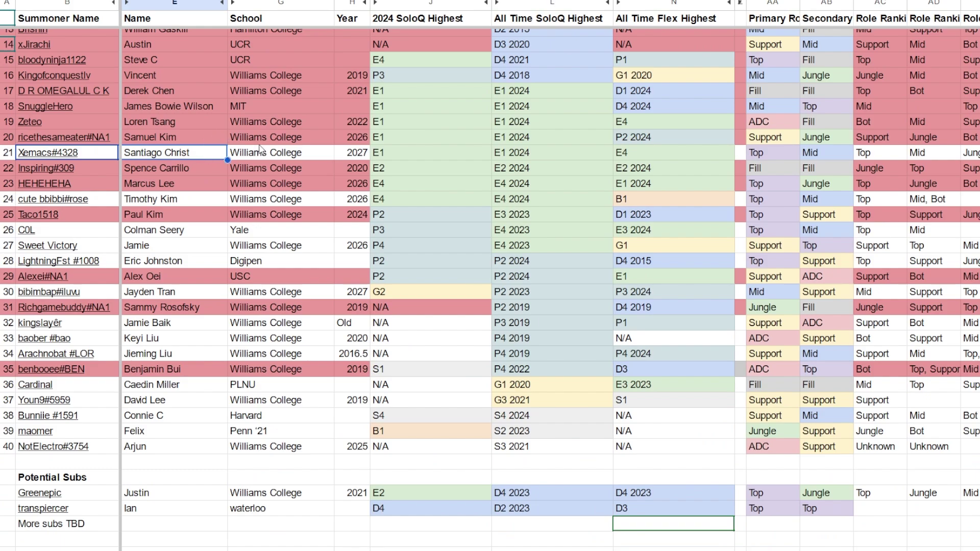
{"action": "left_click", "coordinate": [209, 549]}
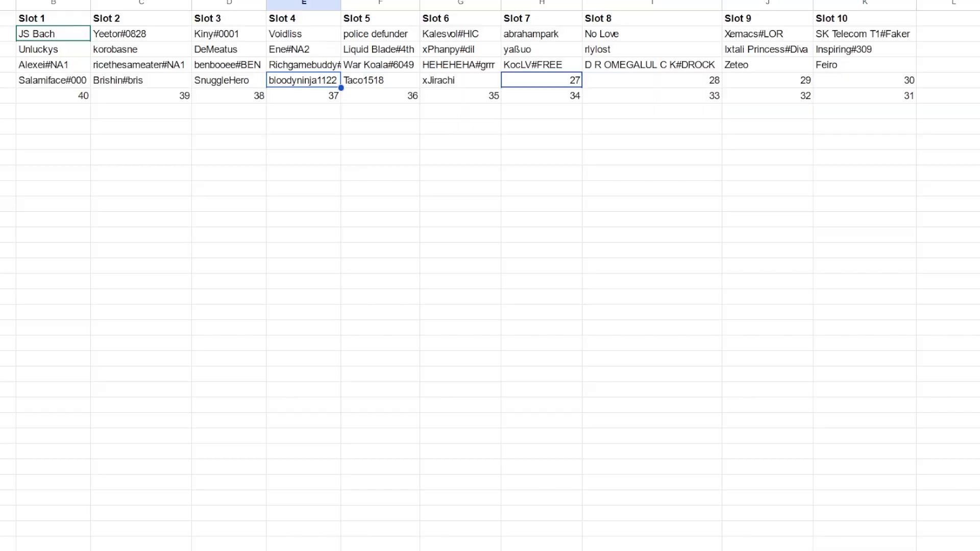
{"action": "key", "text": "ctrl+Page_Down"}
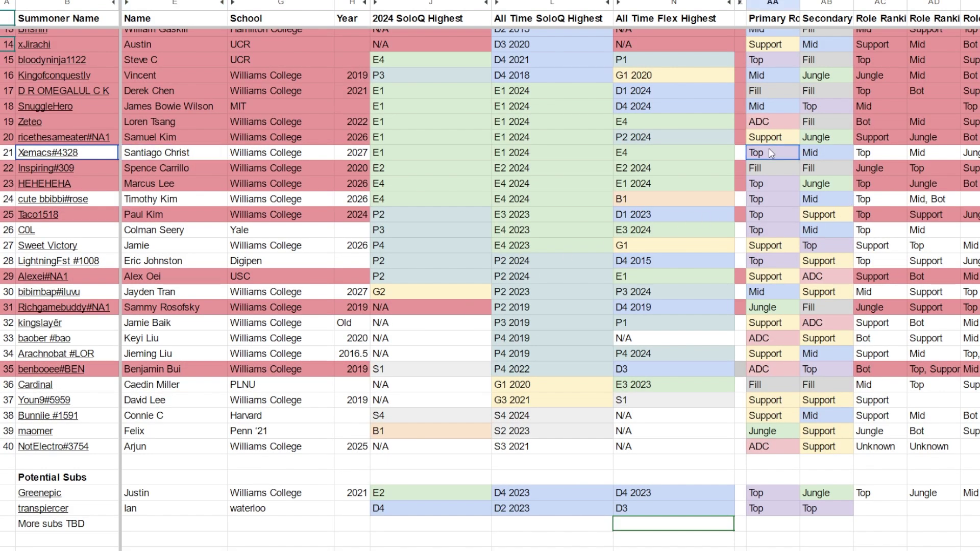
{"action": "left_click", "coordinate": [769, 148]}
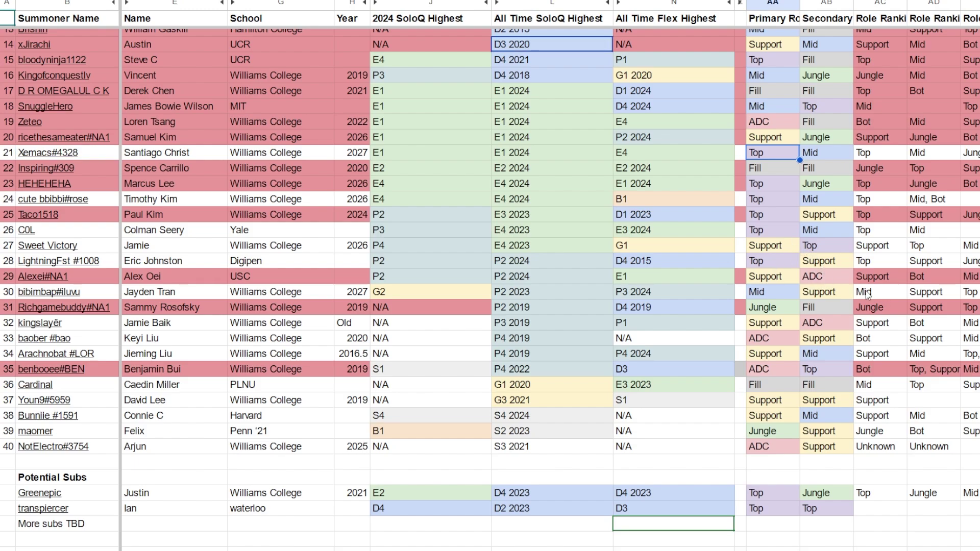
{"action": "mouse_move", "coordinate": [649, 526]}
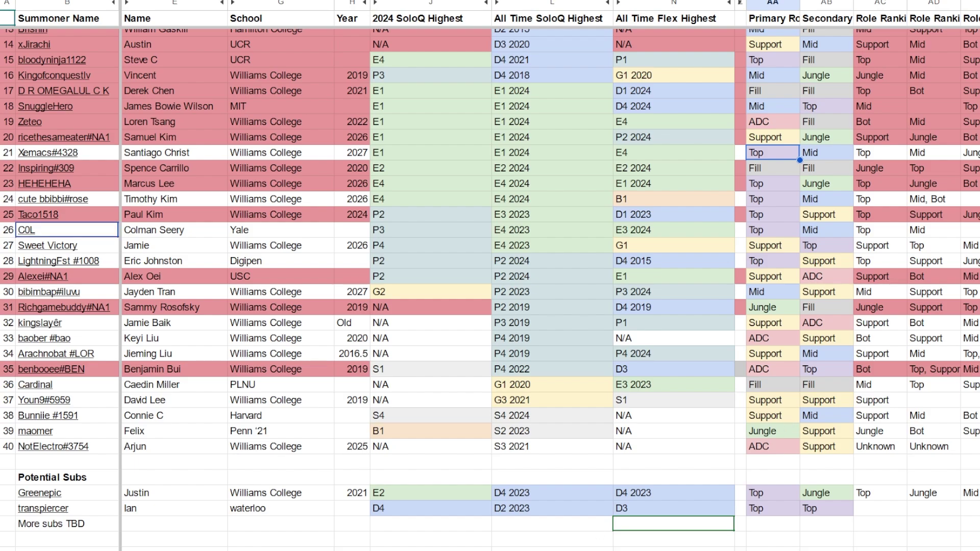
{"action": "left_click", "coordinate": [255, 549]}
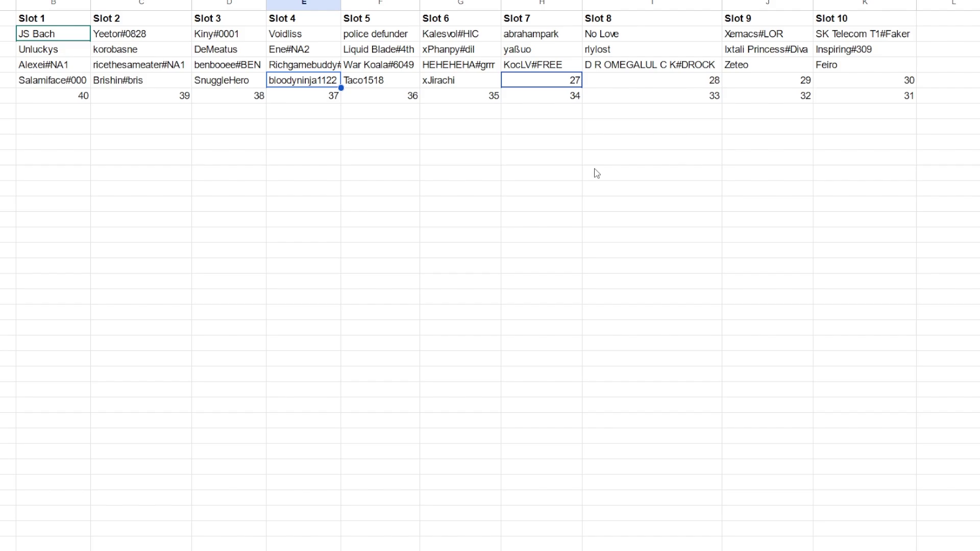
Enter Xemacs#4328 as Slot 7's third-round pick in the draft order.
{"action": "key", "text": "ctrl+shift+Page_Down"}
{"action": "type", "text": "Xemacs#4328"}
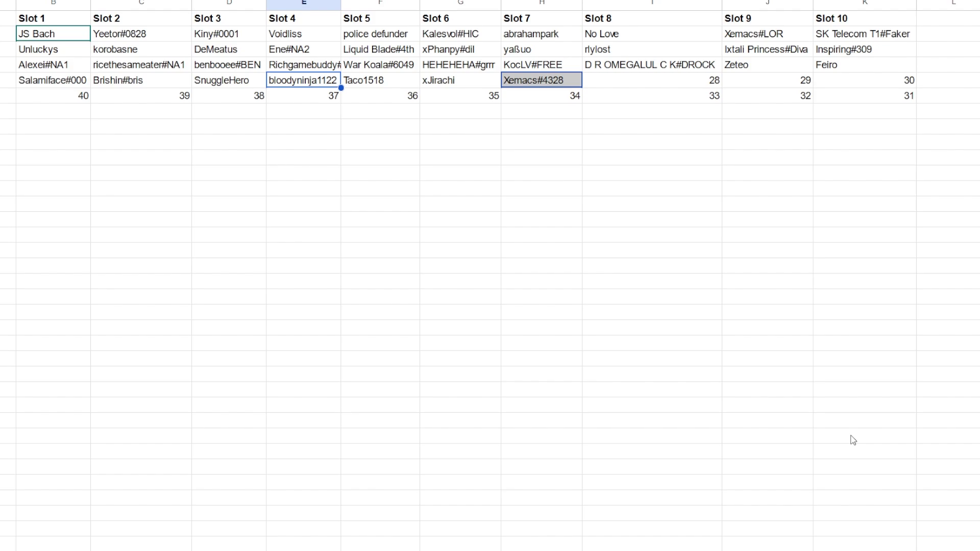
{"action": "key", "text": "Return"}
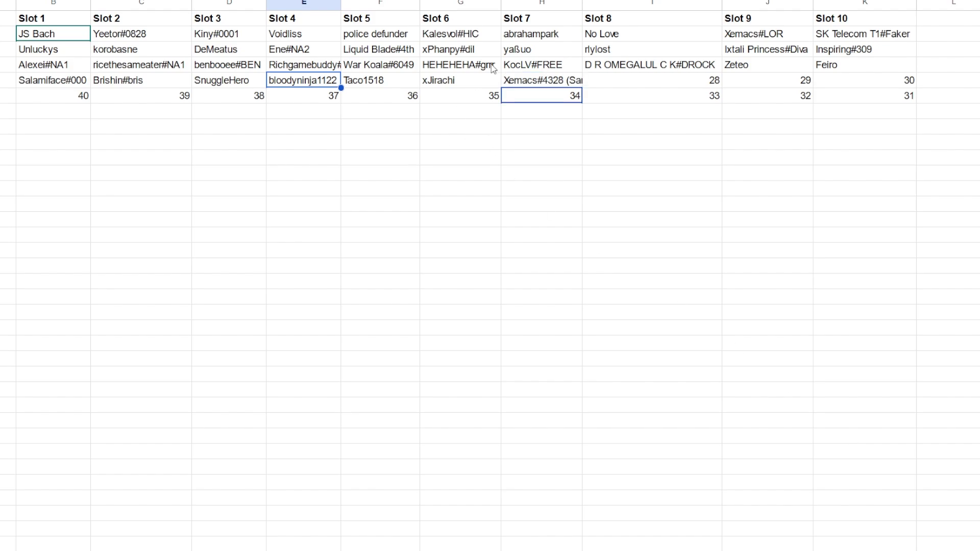
{"action": "left_click", "coordinate": [531, 80]}
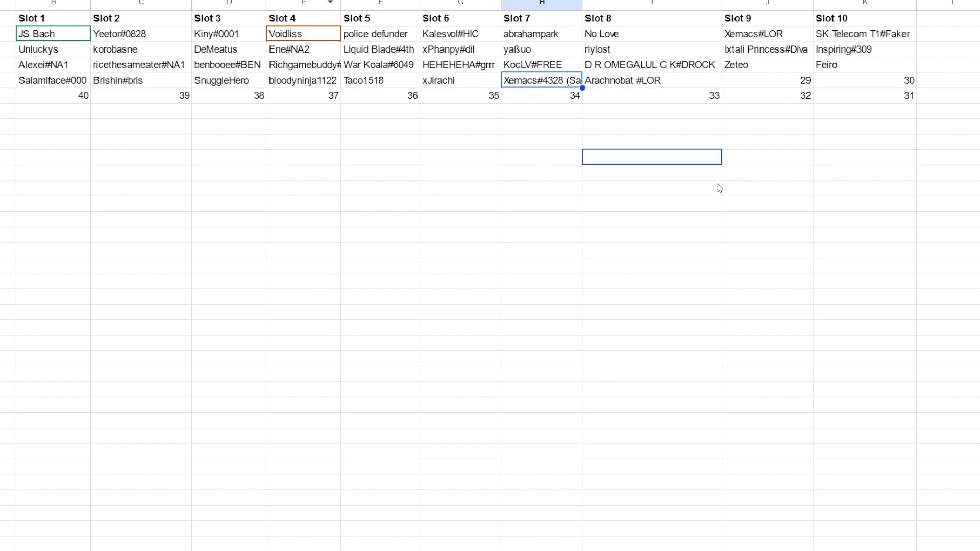
Check Slot 8's third-round pick, and compare Slot 7's Xemacs#4328 with Slot 9's captain Xemacs#LOR in the draft order.
{"action": "left_click", "coordinate": [655, 85]}
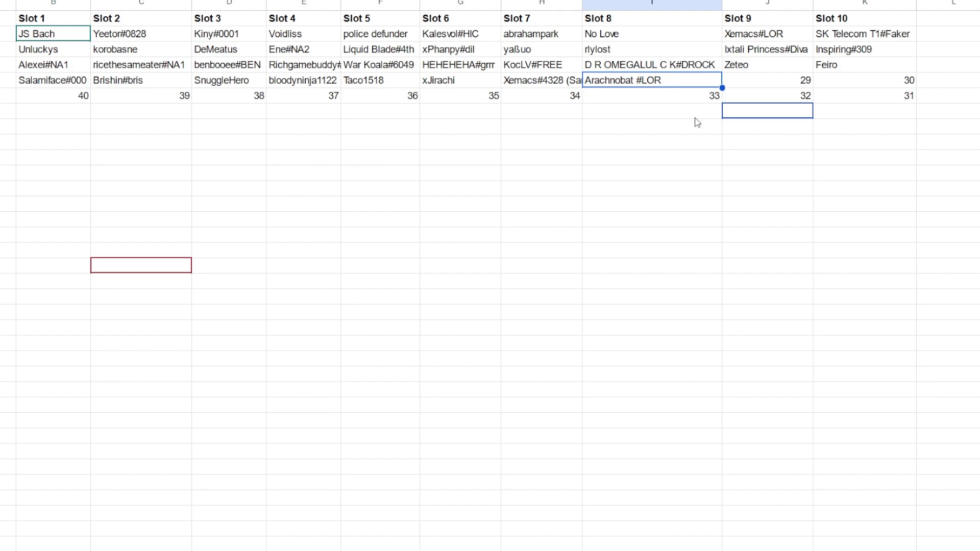
{"action": "left_click", "coordinate": [550, 83]}
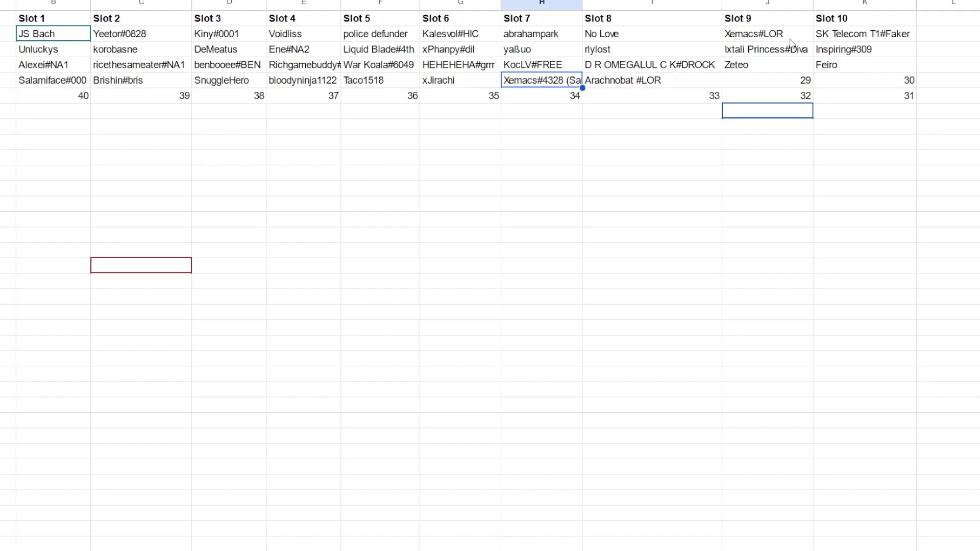
{"action": "left_click", "coordinate": [772, 34]}
{"action": "left_click", "coordinate": [516, 81]}
{"action": "left_click", "coordinate": [746, 36]}
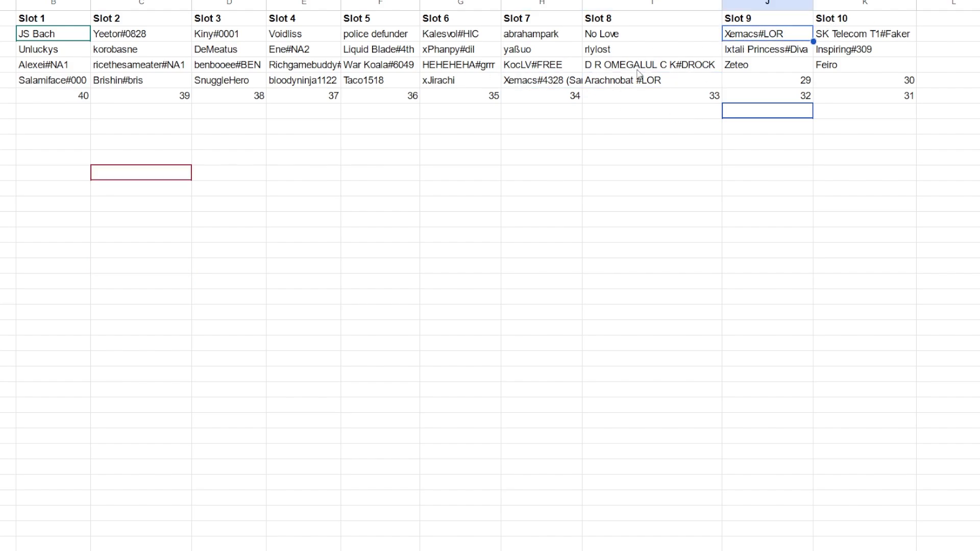
{"action": "left_click", "coordinate": [541, 86]}
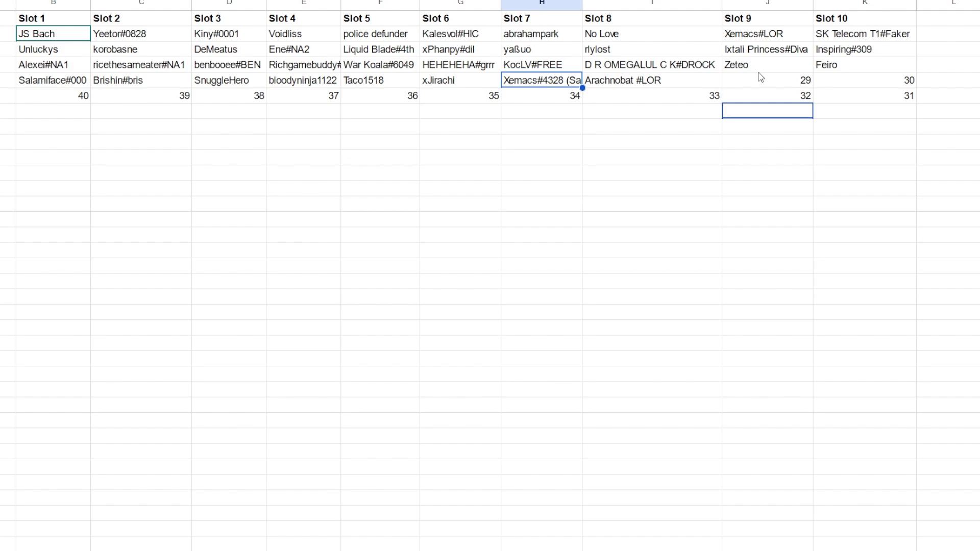
Check Slot 9's third-round pick in the draft order.
{"action": "left_click", "coordinate": [760, 76]}
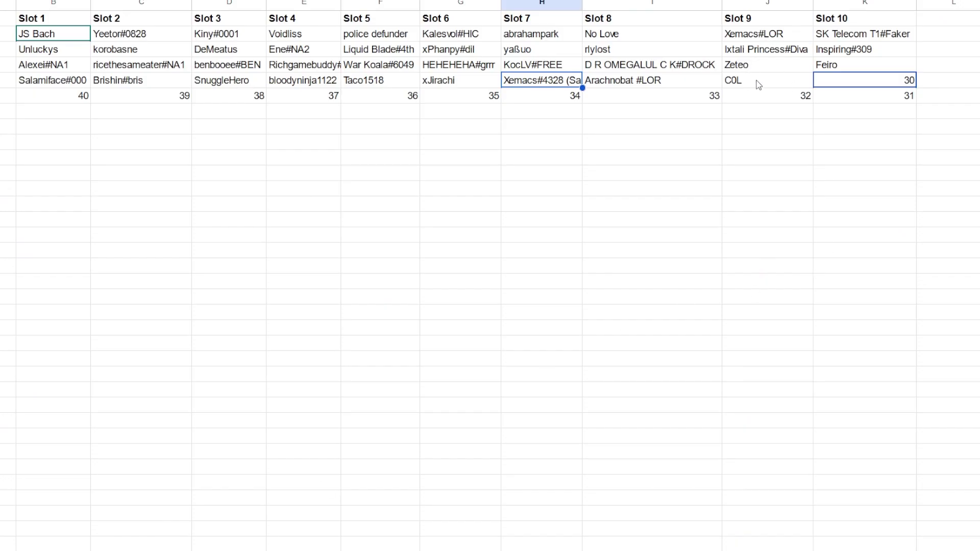
{"action": "left_click", "coordinate": [758, 80]}
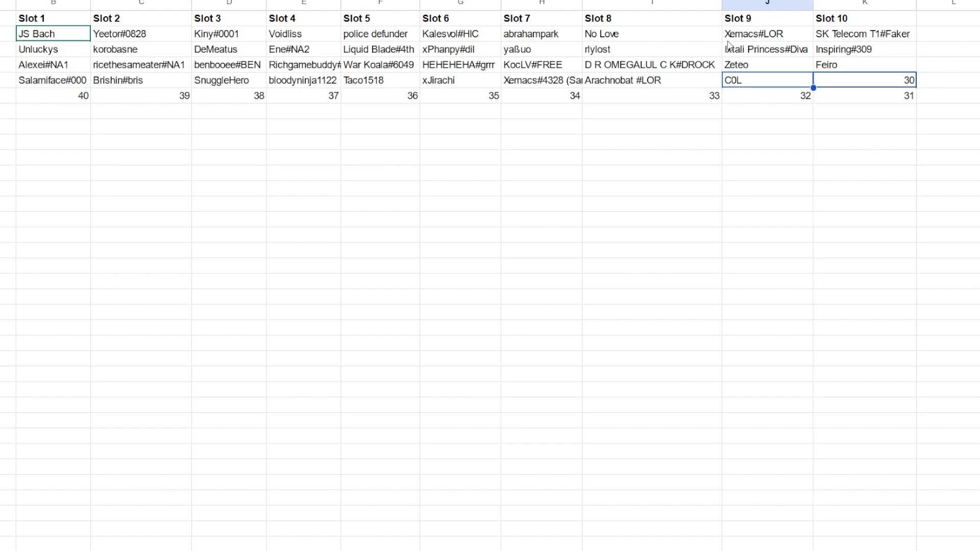
{"action": "key", "text": "Down"}
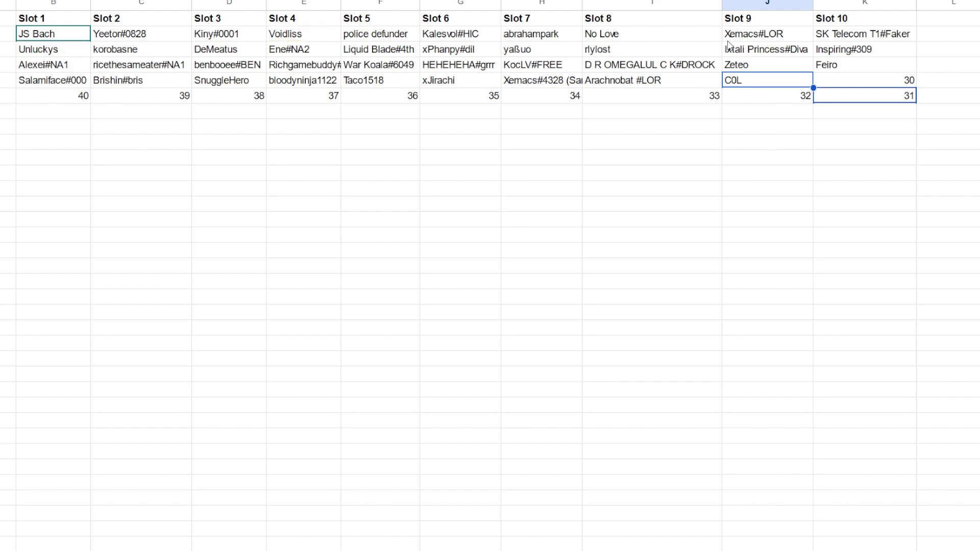
{"action": "key", "text": "Up"}
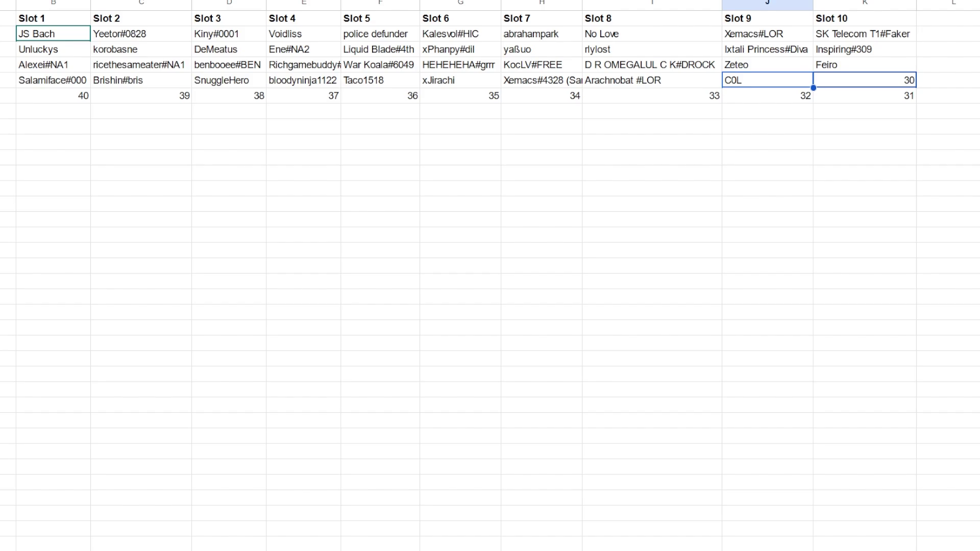
Review which players remain undrafted in the sign-up sheet, and check Slot 10's picks in the draft order.
{"action": "key", "text": "ctrl+Page_Up"}
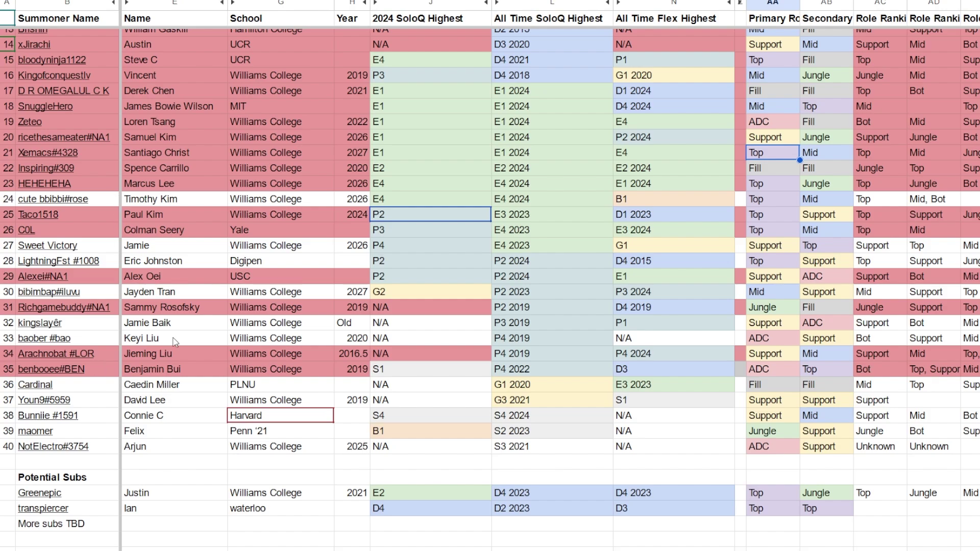
{"action": "scroll", "coordinate": [196, 418], "scroll_direction": "up", "scroll_amount": 5}
{"action": "scroll", "coordinate": [199, 428], "scroll_direction": "up", "scroll_amount": 3}
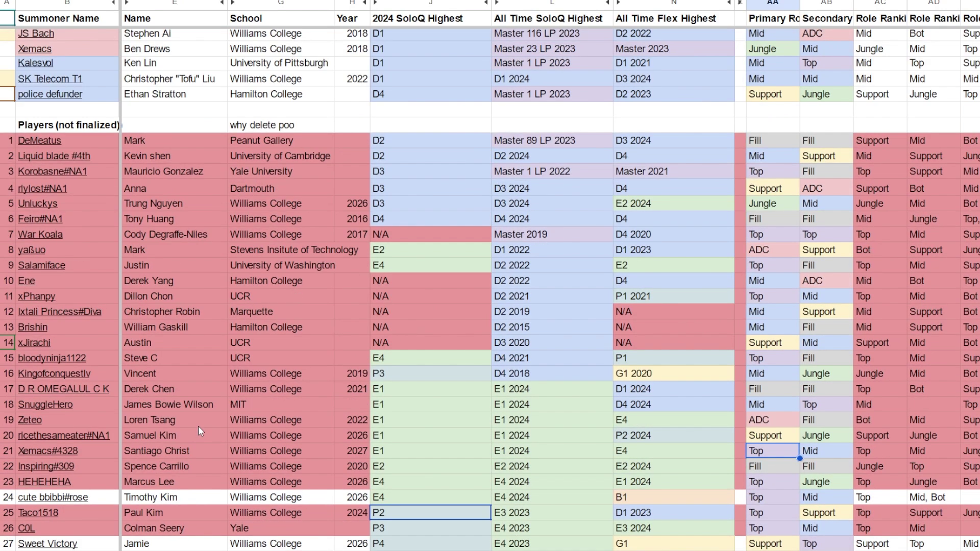
{"action": "scroll", "coordinate": [199, 429], "scroll_direction": "down", "scroll_amount": 7}
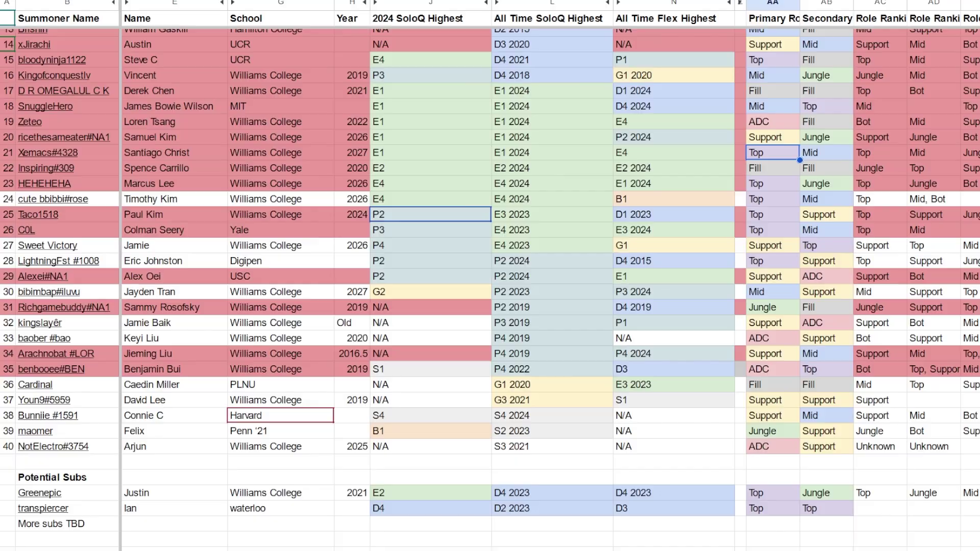
{"action": "key", "text": "ctrl+shift+Page_Down"}
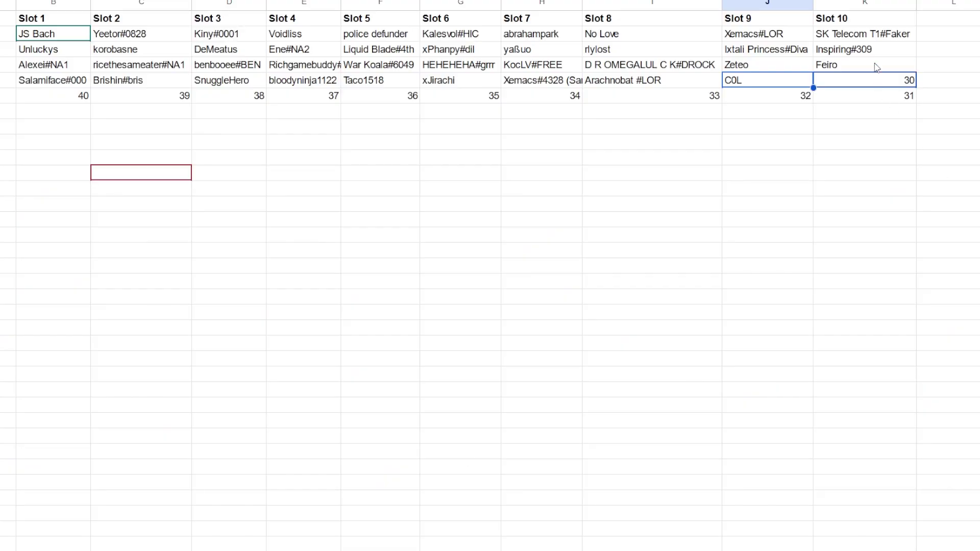
{"action": "left_click", "coordinate": [844, 72]}
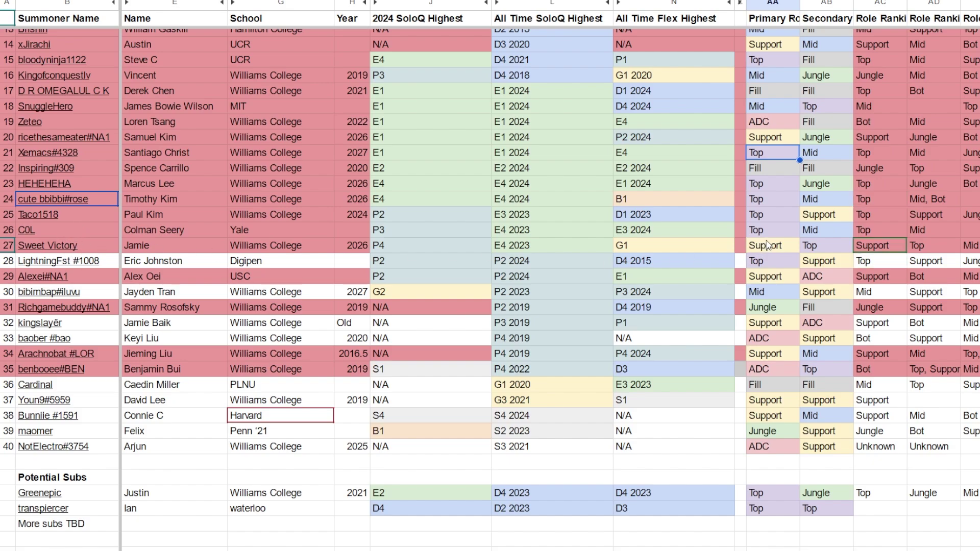
{"action": "left_click", "coordinate": [768, 247]}
{"action": "left_click", "coordinate": [832, 246]}
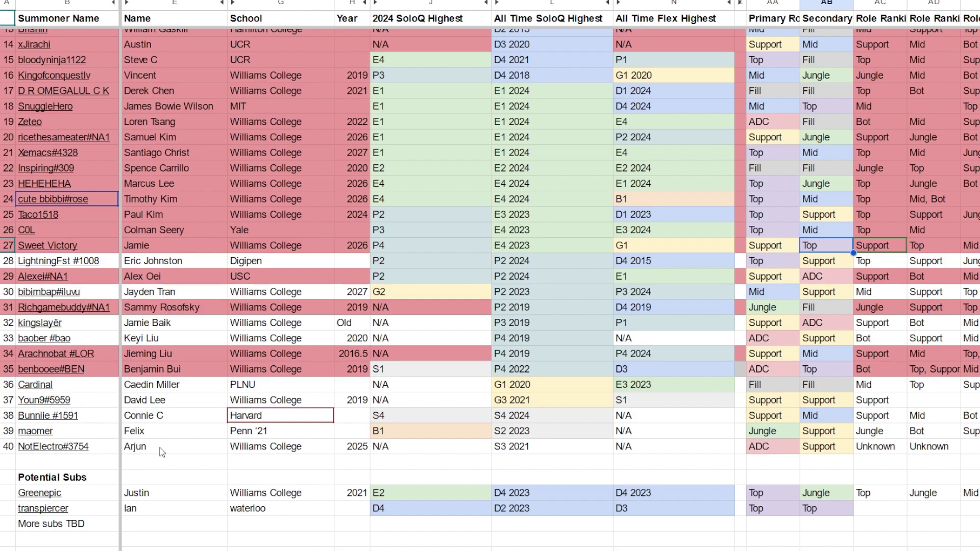
{"action": "left_click", "coordinate": [786, 203]}
{"action": "left_click", "coordinate": [807, 200]}
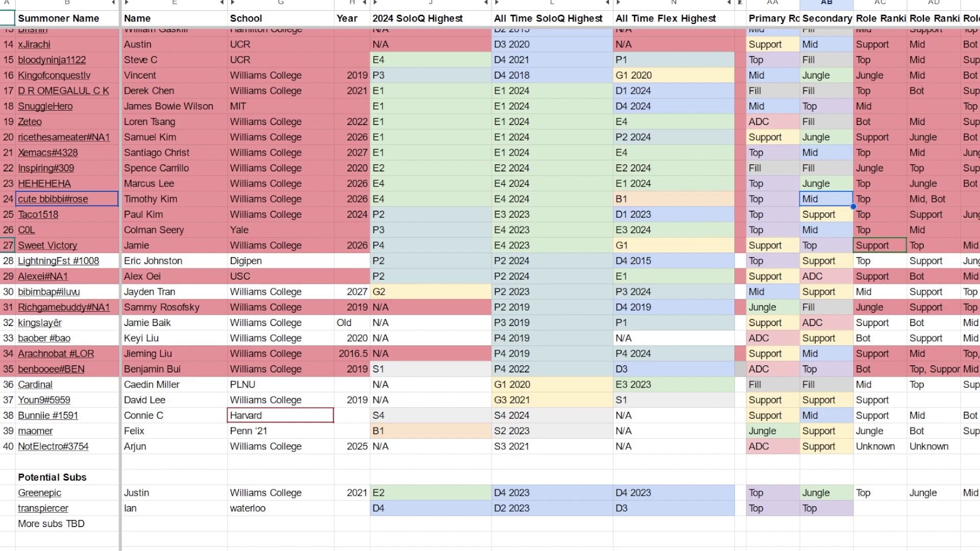
{"action": "key", "text": "ctrl+Page_Down"}
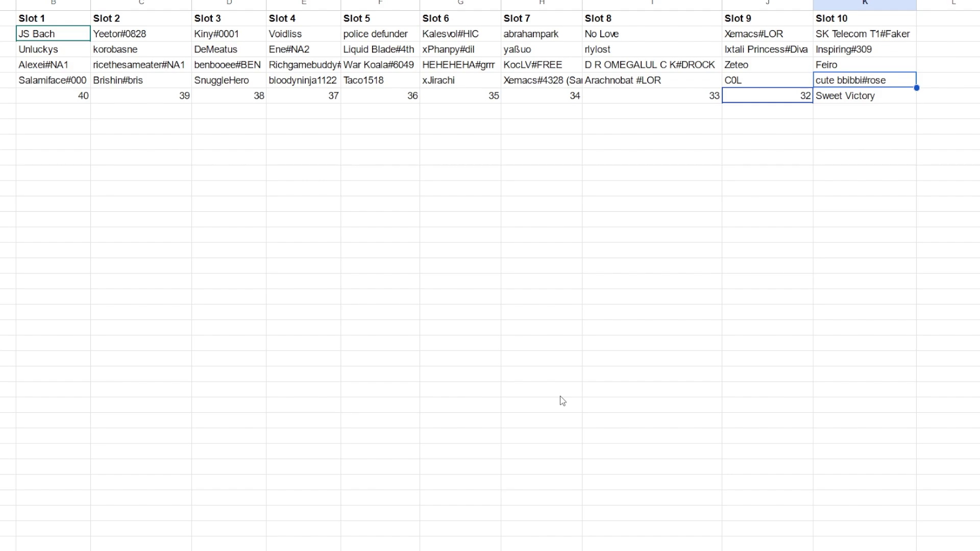
{"action": "left_click", "coordinate": [728, 49]}
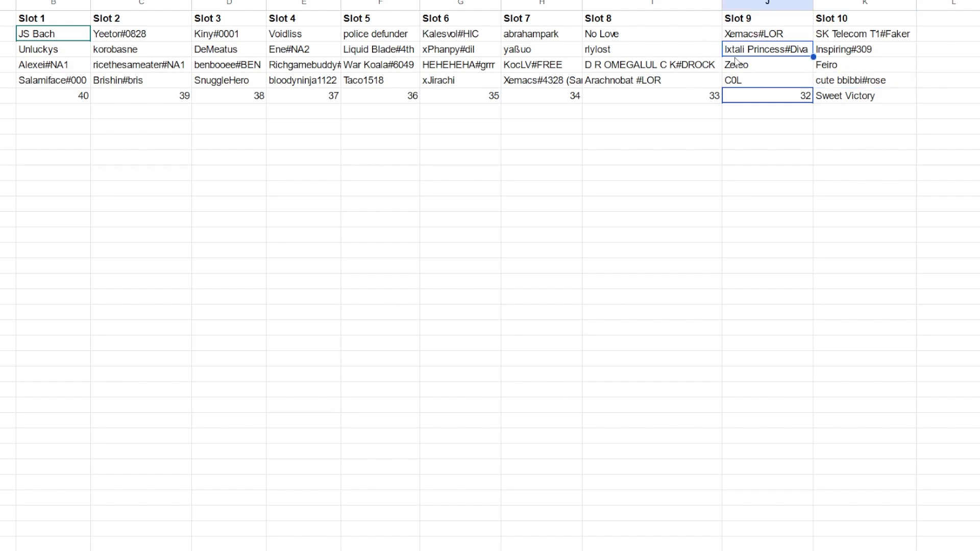
{"action": "left_click", "coordinate": [744, 66]}
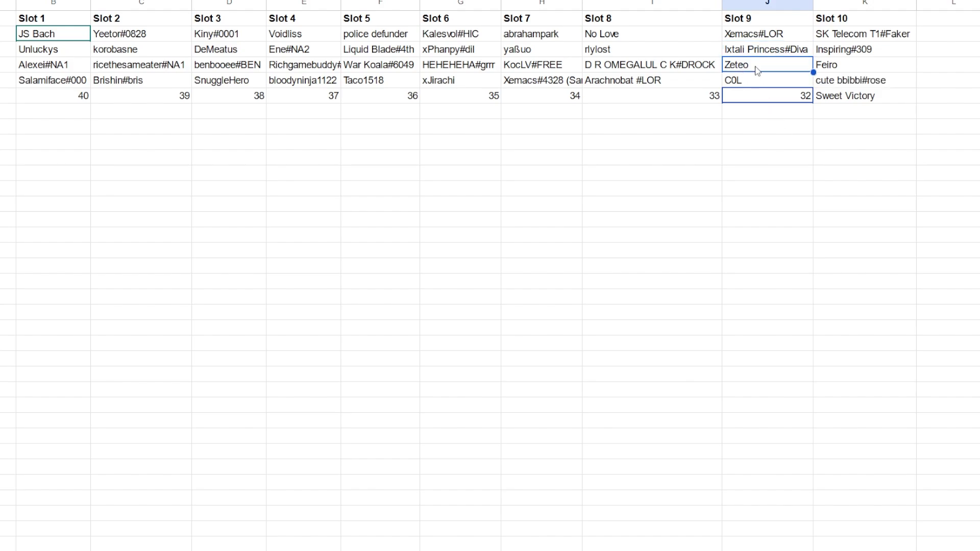
{"action": "left_click", "coordinate": [752, 83]}
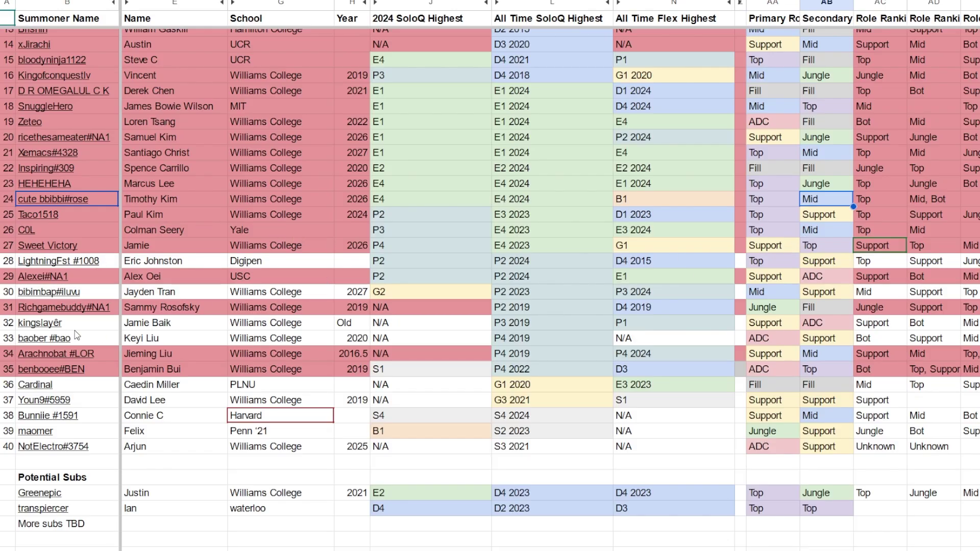
{"action": "left_click", "coordinate": [57, 326]}
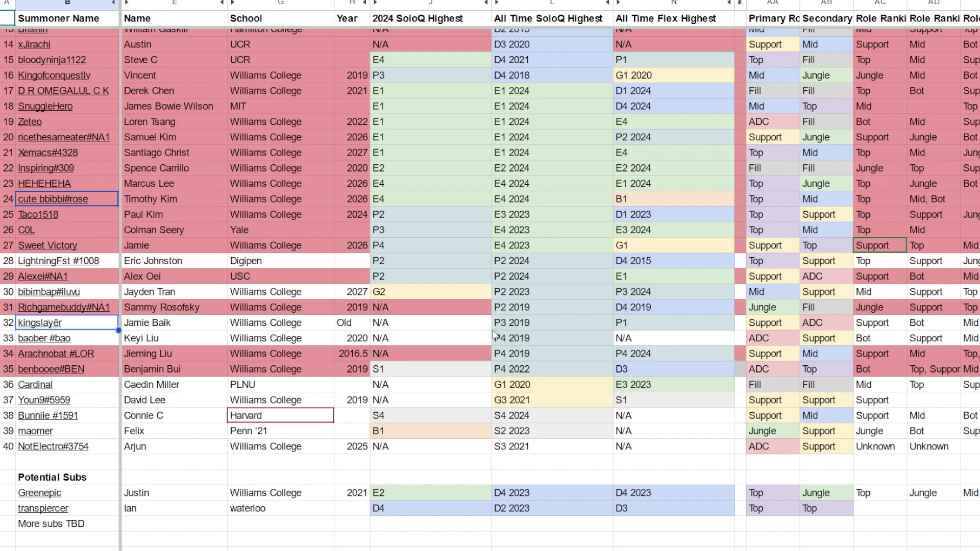
{"action": "left_click", "coordinate": [786, 326]}
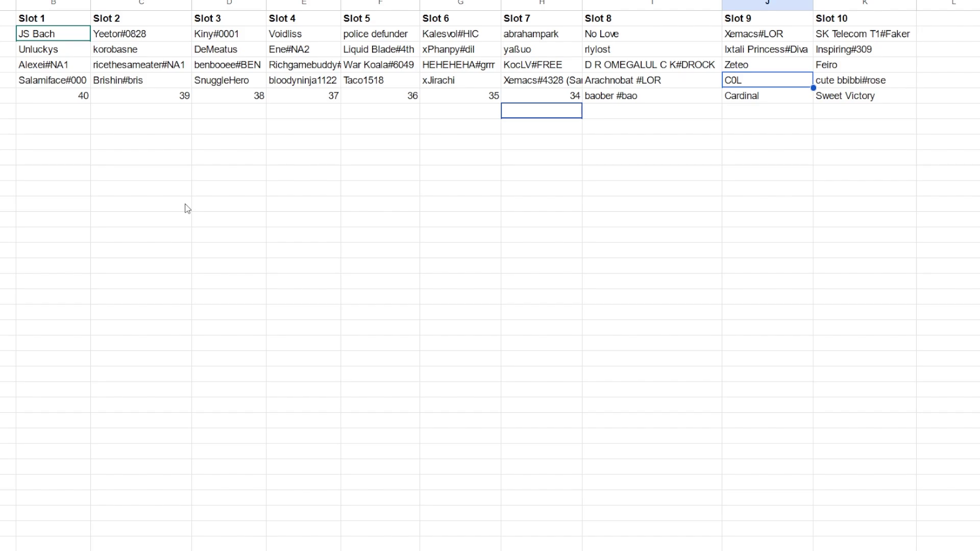
{"action": "key", "text": "ctrl+Page_Up"}
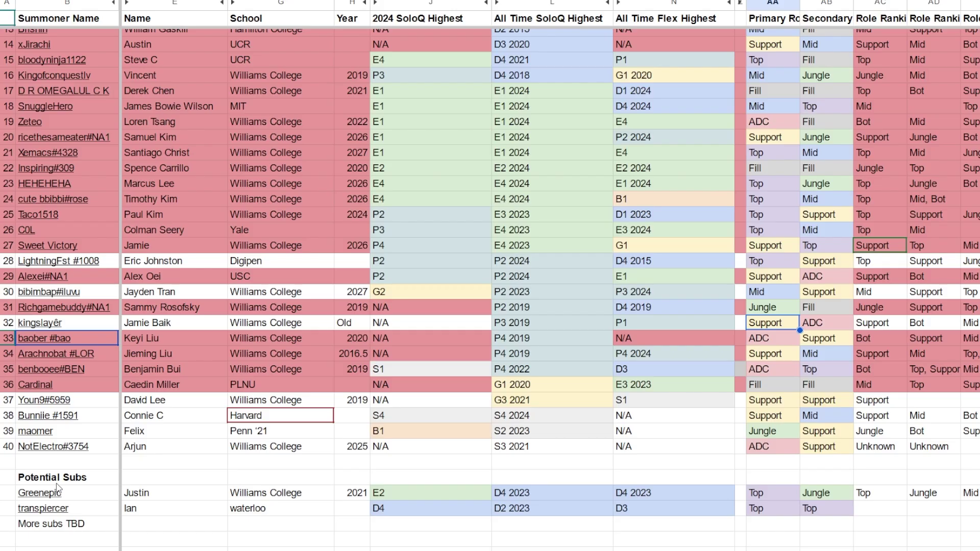
{"action": "left_click", "coordinate": [220, 339]}
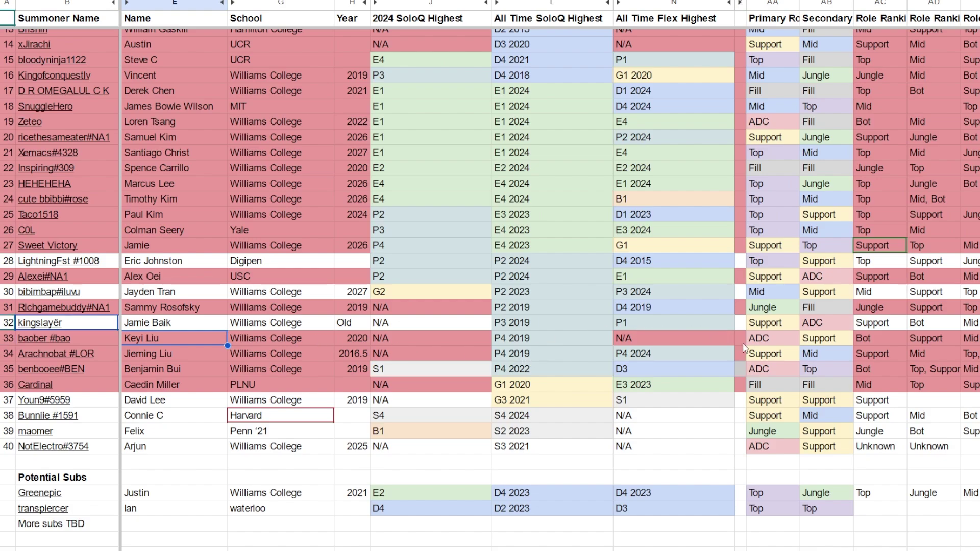
{"action": "key", "text": "ctrl+Page_Down"}
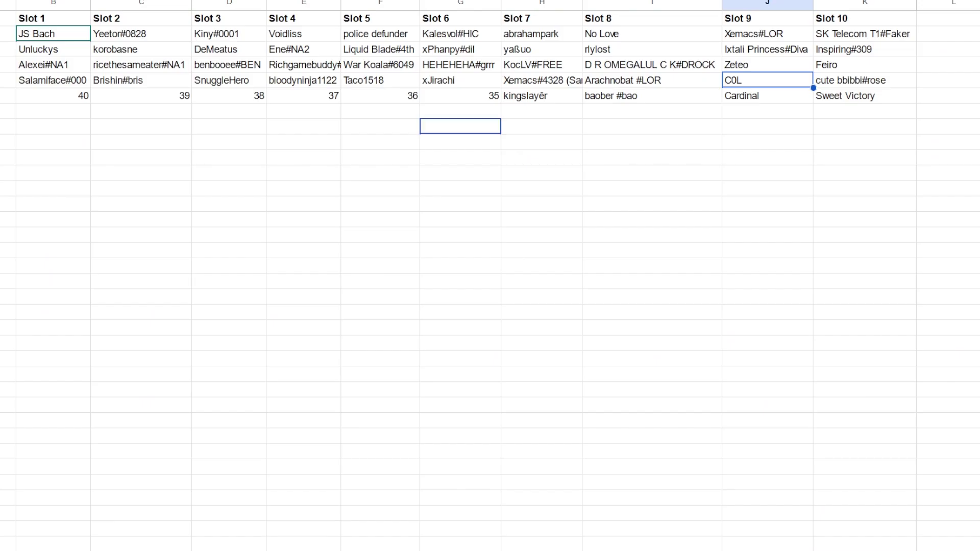
Review Slot 7's five picks in the draft order, from the first round through kingslayêr.
{"action": "left_click", "coordinate": [535, 102]}
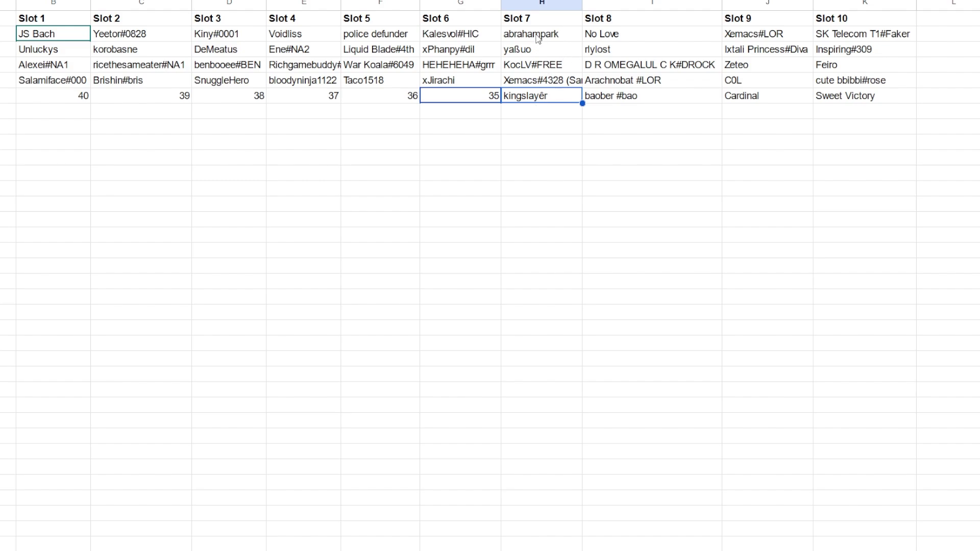
{"action": "left_click", "coordinate": [535, 50]}
{"action": "left_click", "coordinate": [538, 97]}
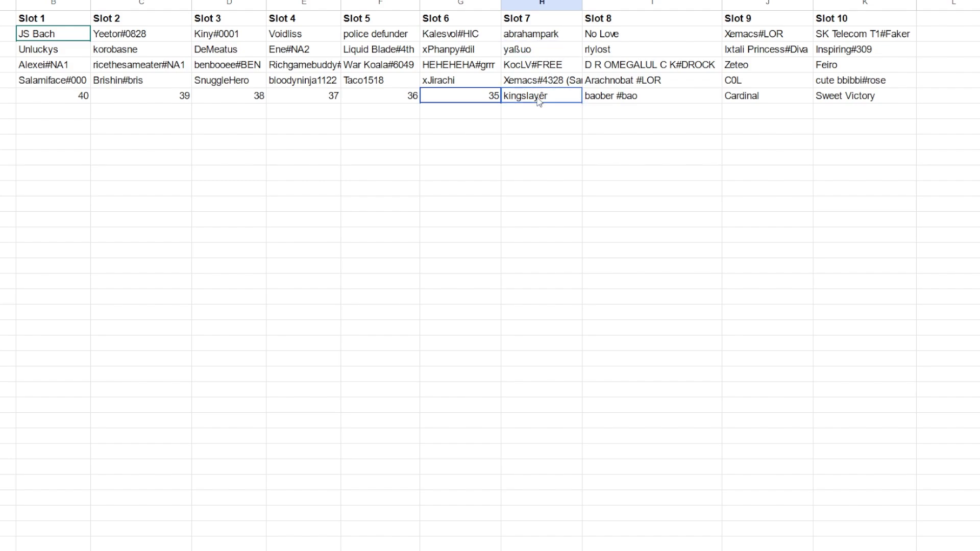
{"action": "left_click", "coordinate": [545, 62]}
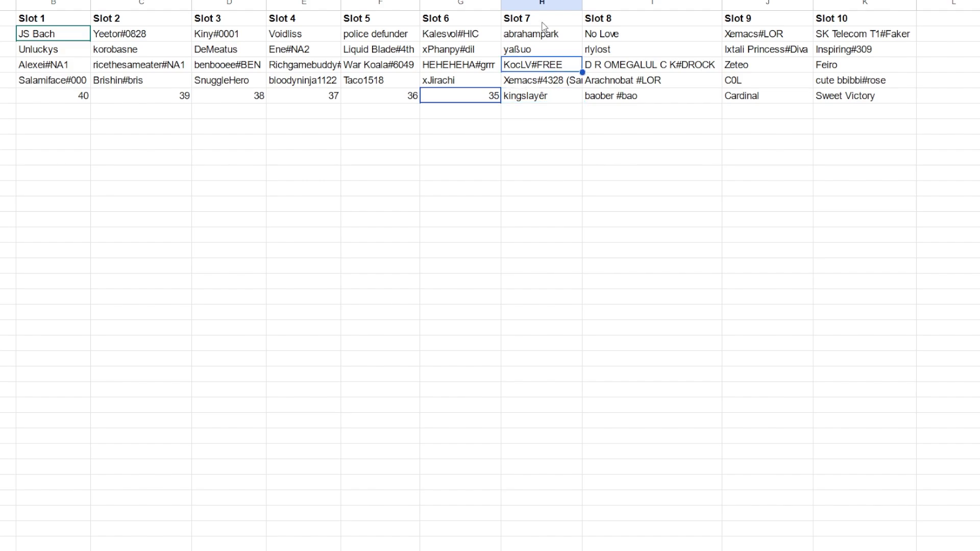
{"action": "left_click", "coordinate": [536, 36]}
{"action": "left_click", "coordinate": [534, 85]}
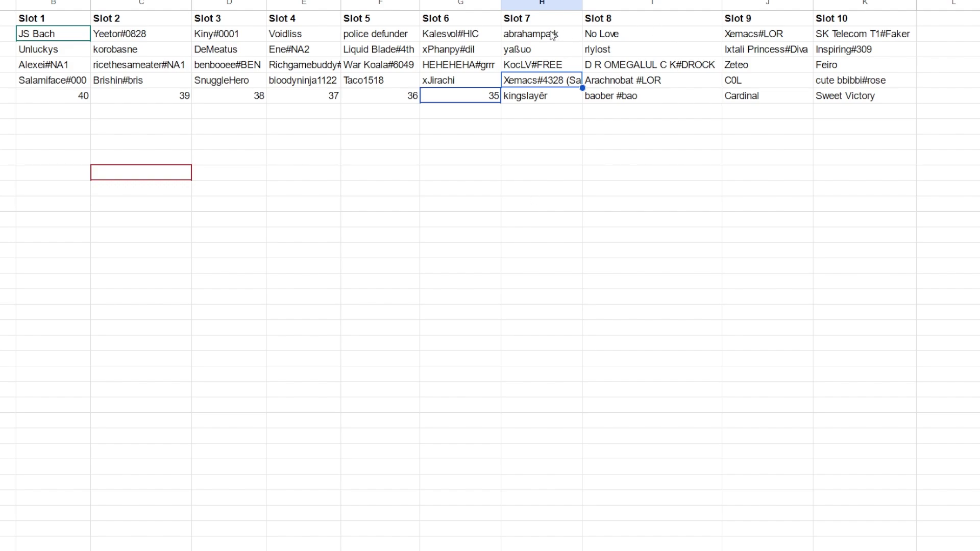
{"action": "left_click_drag", "start_coordinate": [555, 34], "coordinate": [577, 101]}
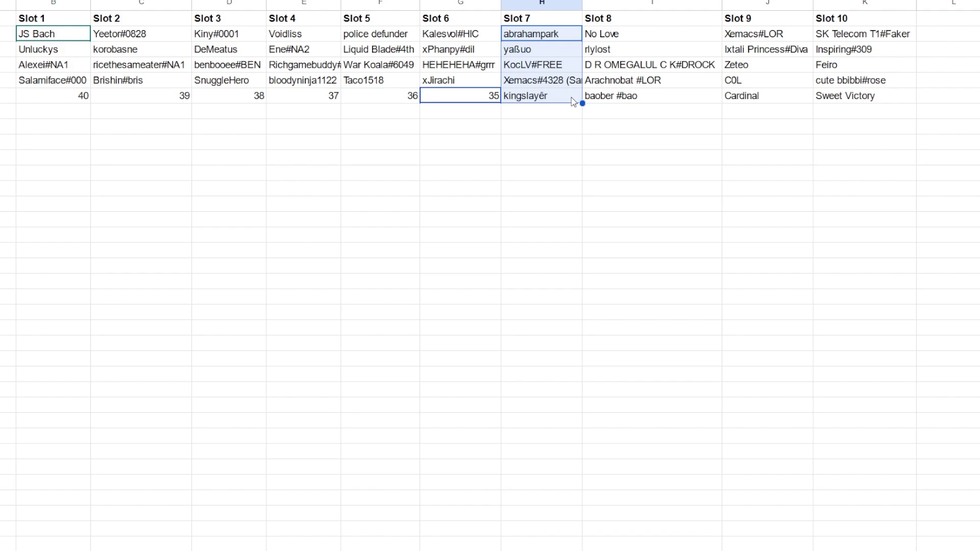
{"action": "type", "text": "bibimbap#iluvu"}
{"action": "left_click", "coordinate": [541, 203]}
{"action": "left_click", "coordinate": [380, 95]}
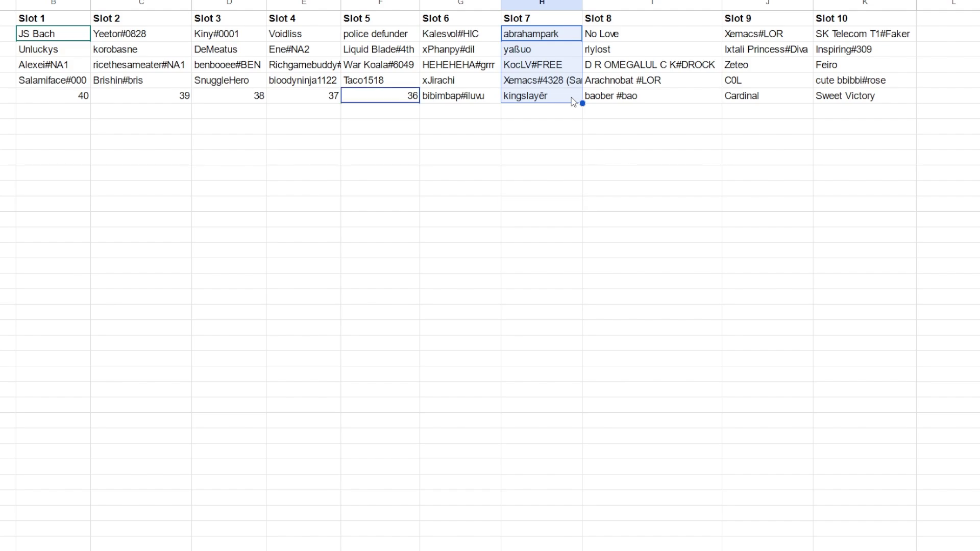
{"action": "left_click", "coordinate": [473, 98]}
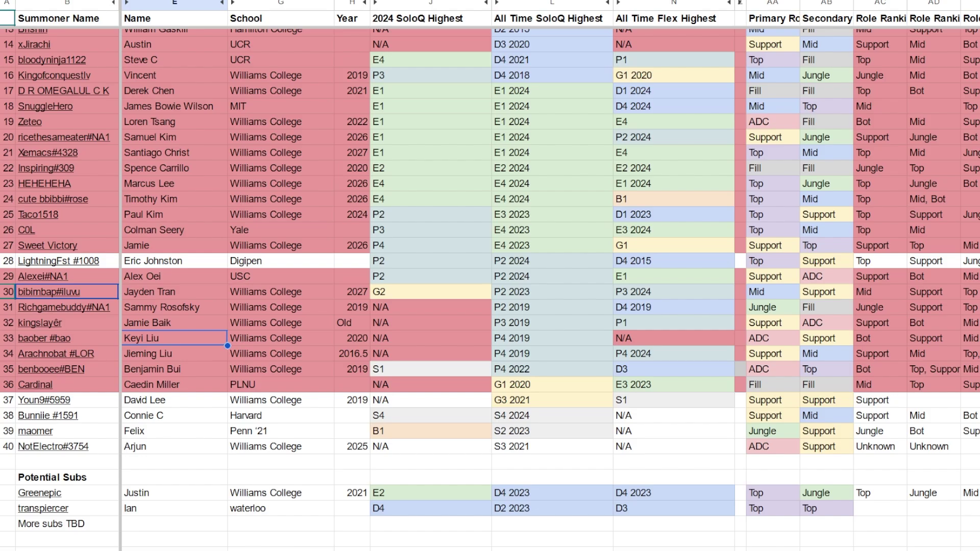
{"action": "key", "text": "ctrl+shift+Page_Down"}
{"action": "left_click", "coordinate": [457, 21]}
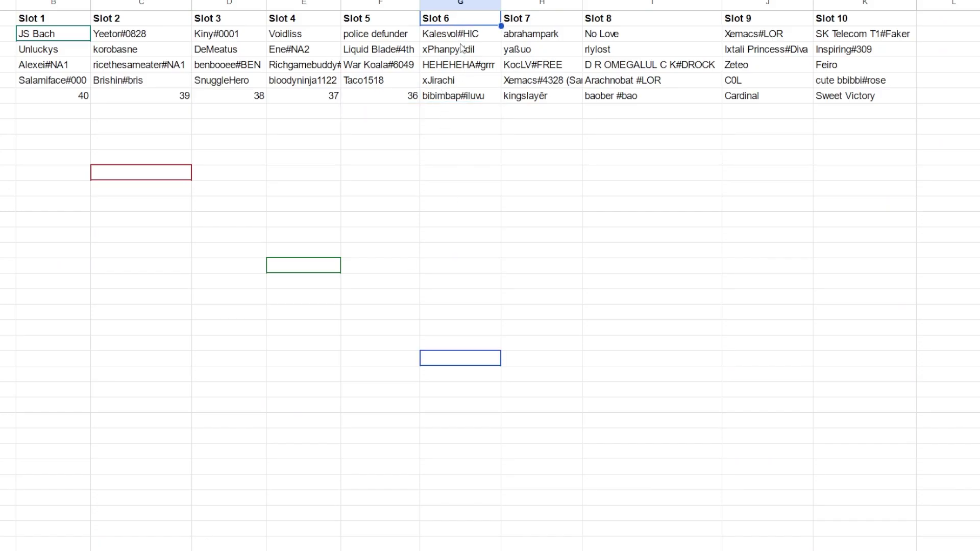
{"action": "left_click", "coordinate": [461, 48]}
{"action": "left_click", "coordinate": [471, 72]}
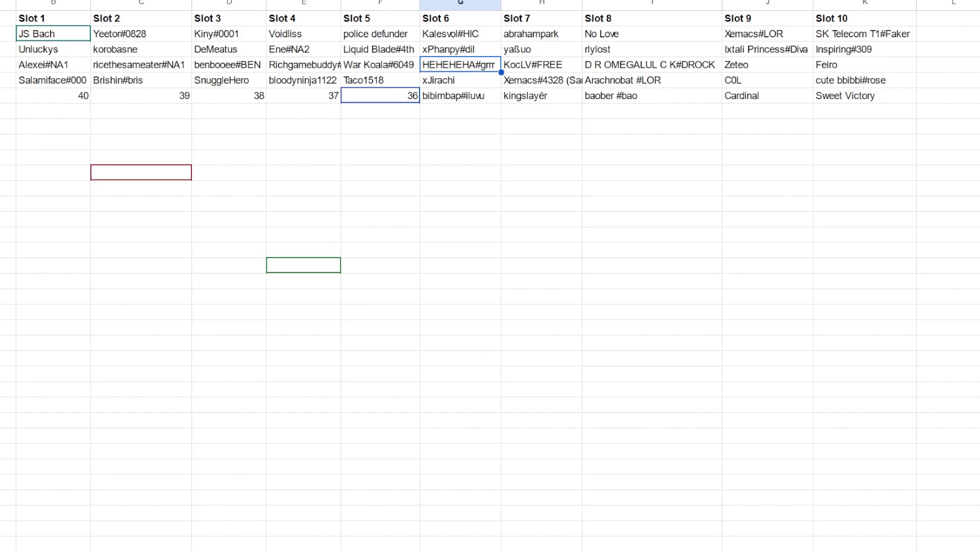
{"action": "key", "text": "ctrl+shift+Page_Up"}
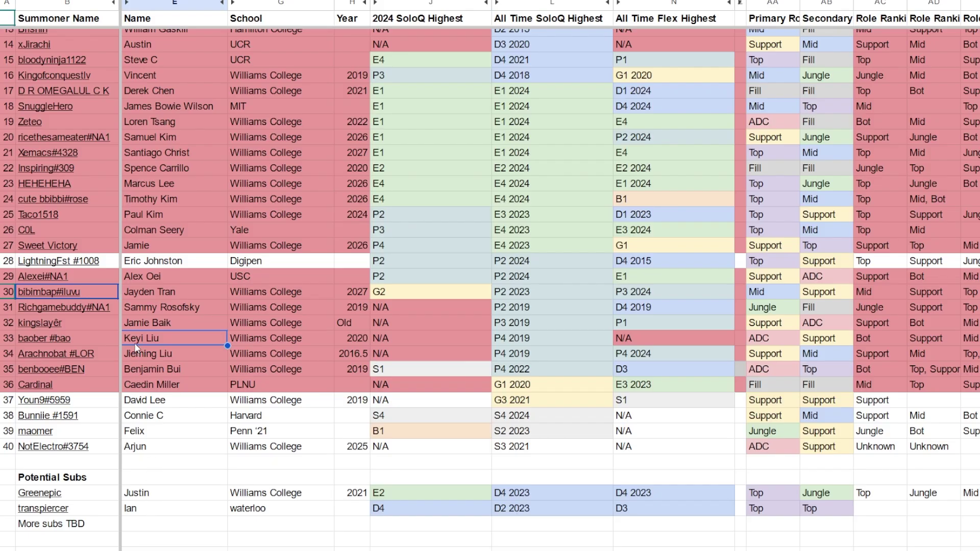
{"action": "left_click", "coordinate": [196, 264]}
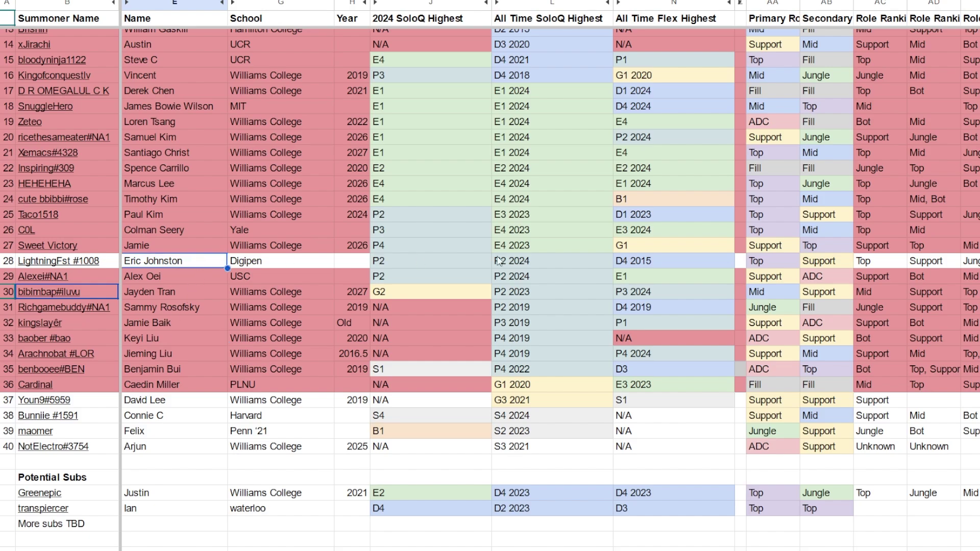
{"action": "left_click", "coordinate": [772, 262]}
{"action": "left_click", "coordinate": [784, 407]}
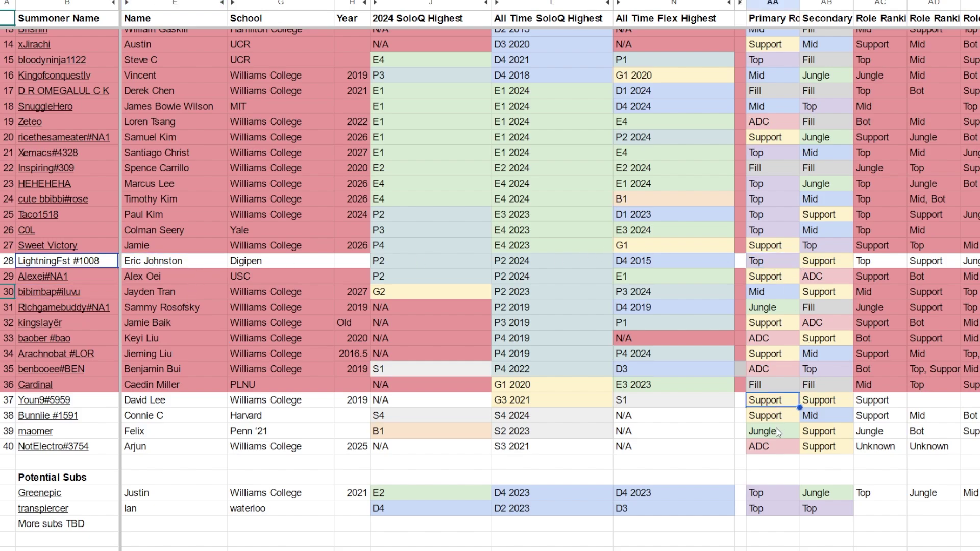
{"action": "left_click", "coordinate": [774, 443]}
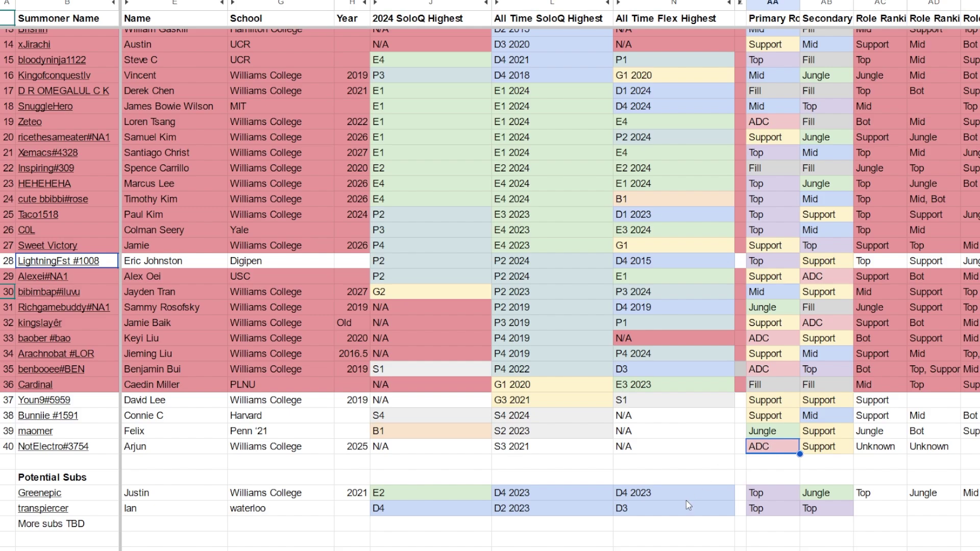
{"action": "left_click", "coordinate": [415, 541]}
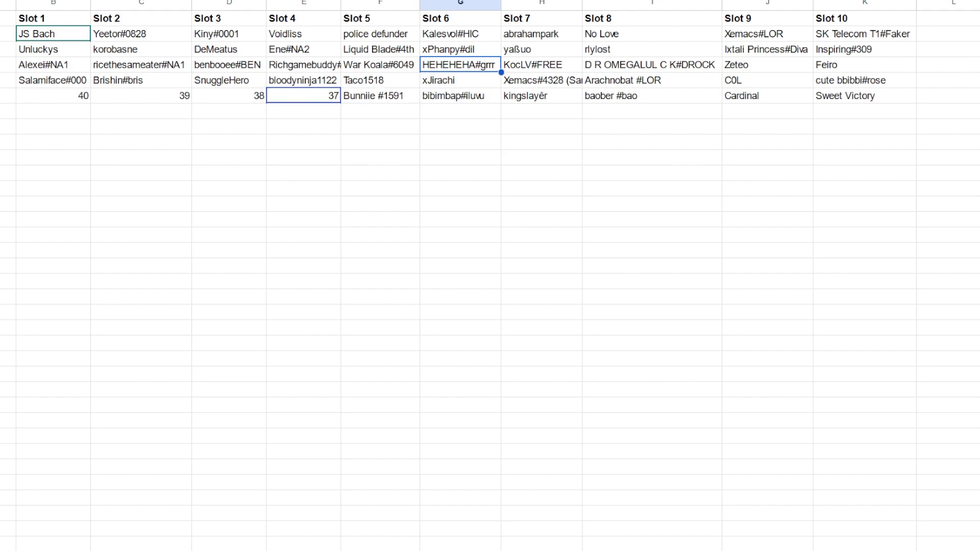
Check the last-row picks of Slots 5, 4 and 3 in the draft order, along with Slot 4's earlier picks.
{"action": "left_click", "coordinate": [382, 98]}
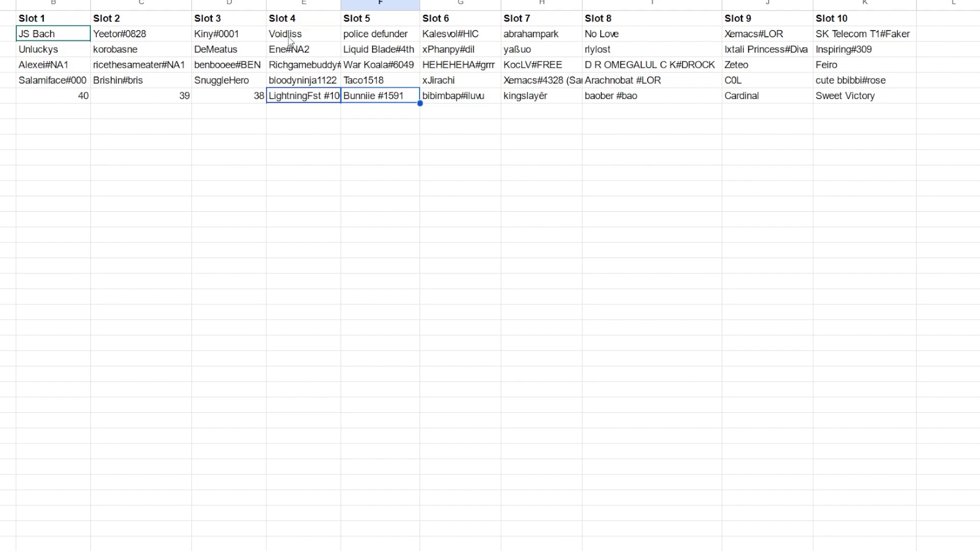
{"action": "left_click", "coordinate": [321, 98]}
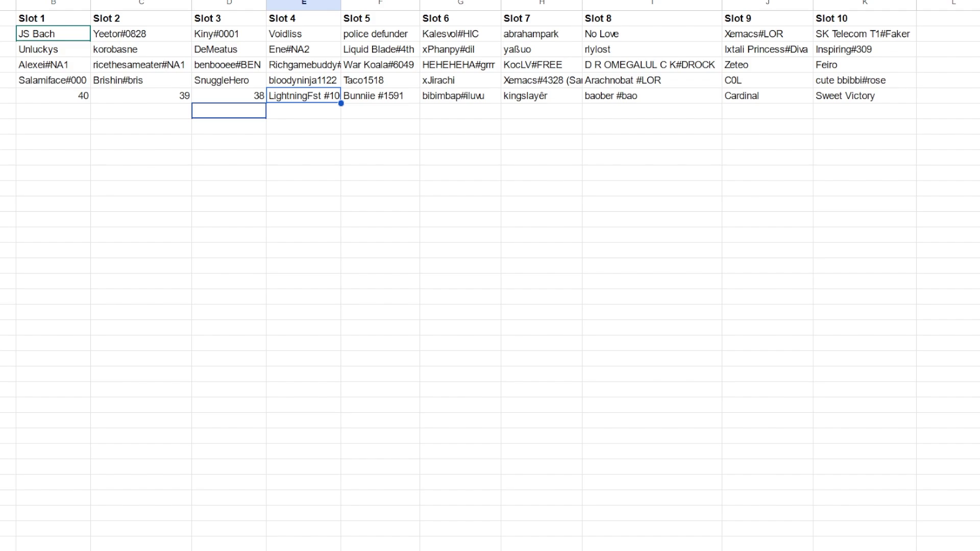
{"action": "key", "text": "Up"}
{"action": "key", "text": "Up"}
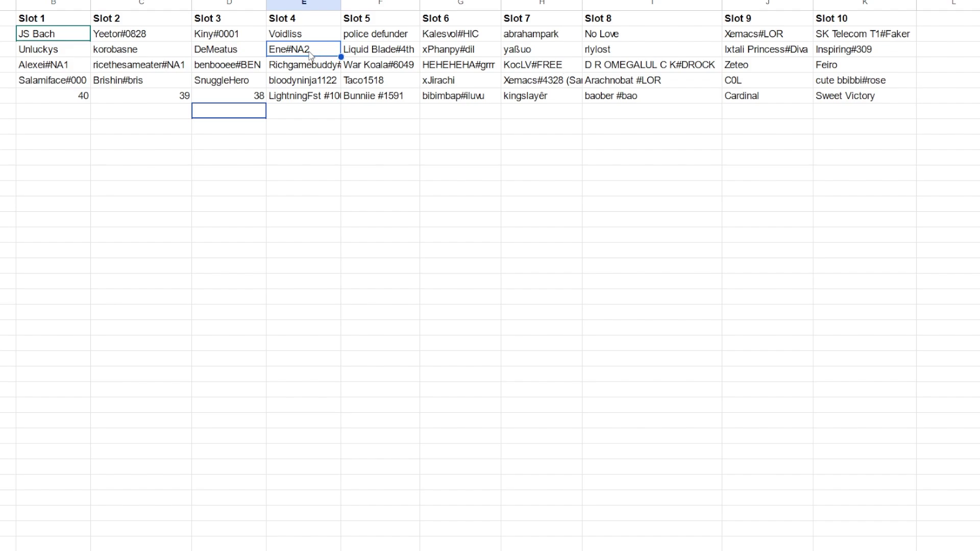
{"action": "left_click", "coordinate": [310, 83]}
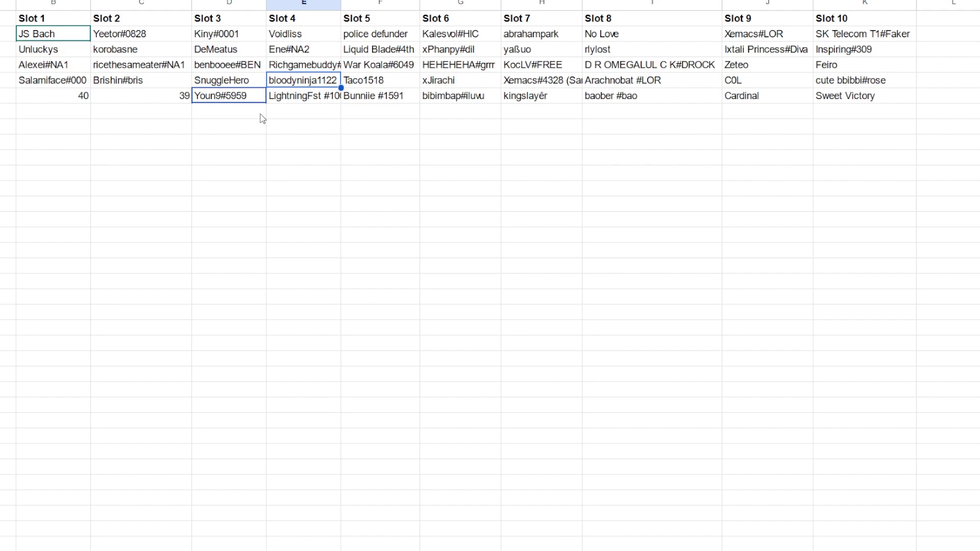
{"action": "left_click", "coordinate": [215, 98]}
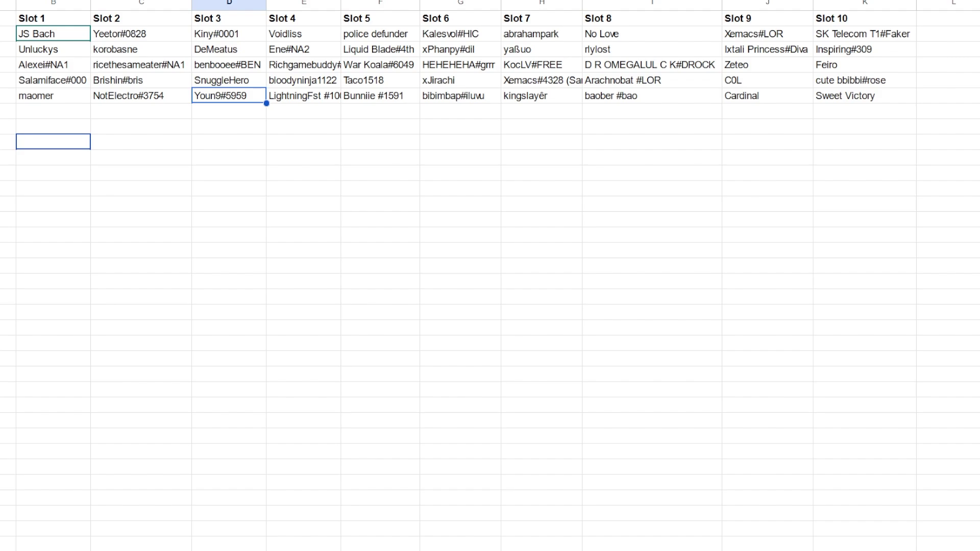
{"action": "key", "text": "ctrl+shift+Page_Up"}
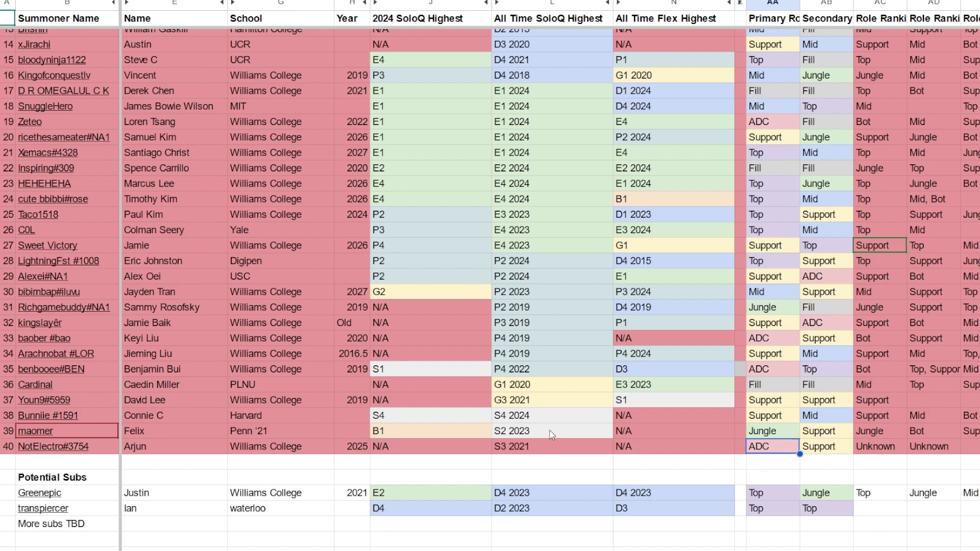
{"action": "left_click", "coordinate": [769, 434]}
{"action": "left_click", "coordinate": [838, 435]}
{"action": "left_click", "coordinate": [762, 451]}
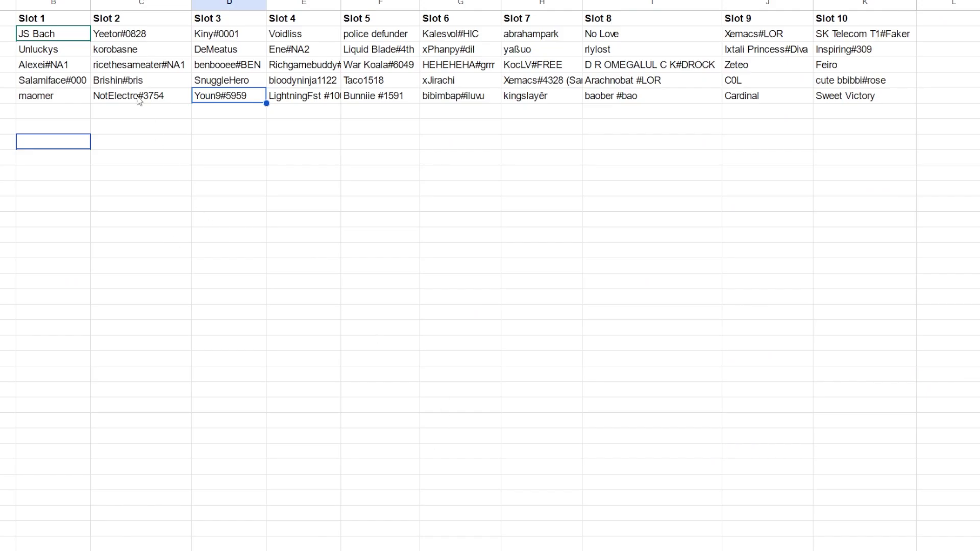
{"action": "left_click", "coordinate": [77, 98]}
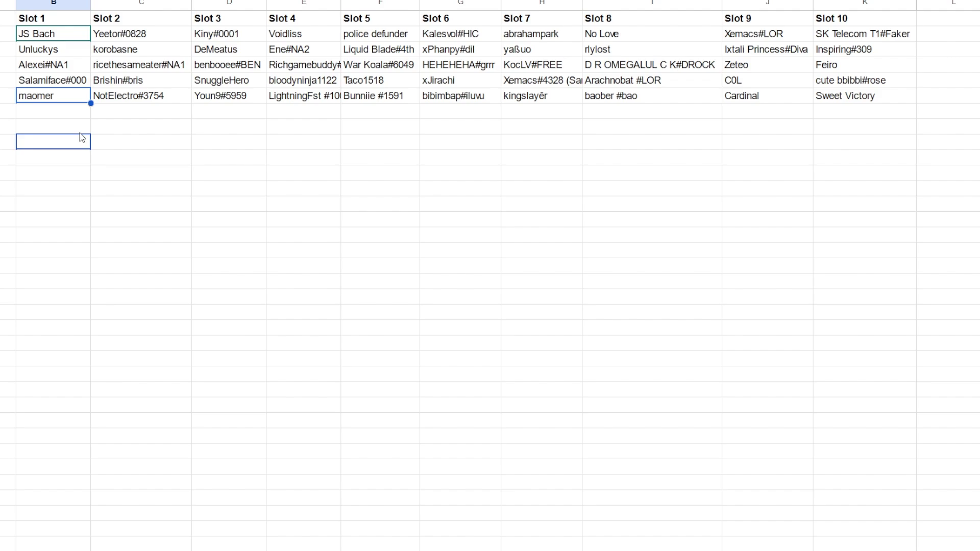
{"action": "left_click", "coordinate": [183, 148]}
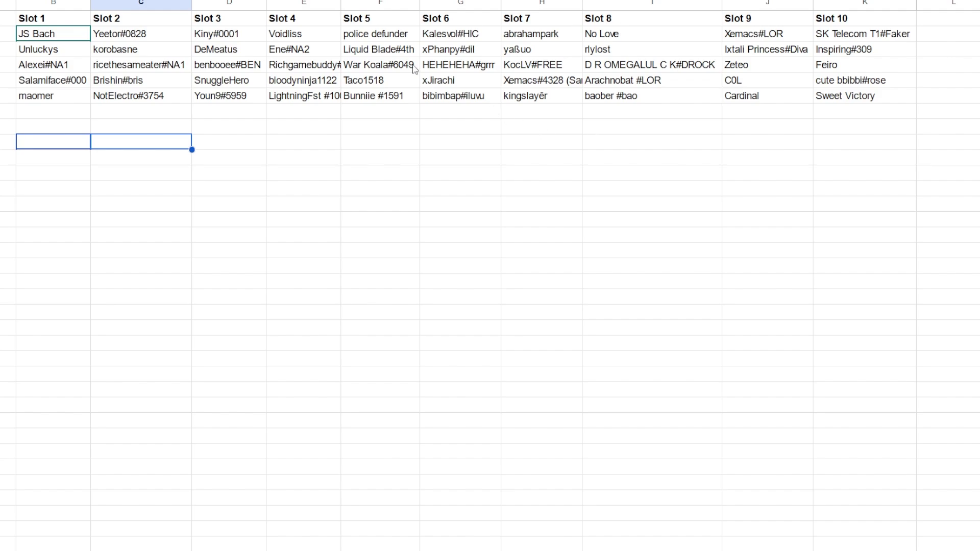
Go through the first-row players of Slots 10 to 5 in the completed draft order.
{"action": "left_click", "coordinate": [887, 41]}
{"action": "left_click", "coordinate": [760, 37]}
{"action": "left_click", "coordinate": [663, 35]}
{"action": "left_click", "coordinate": [538, 34]}
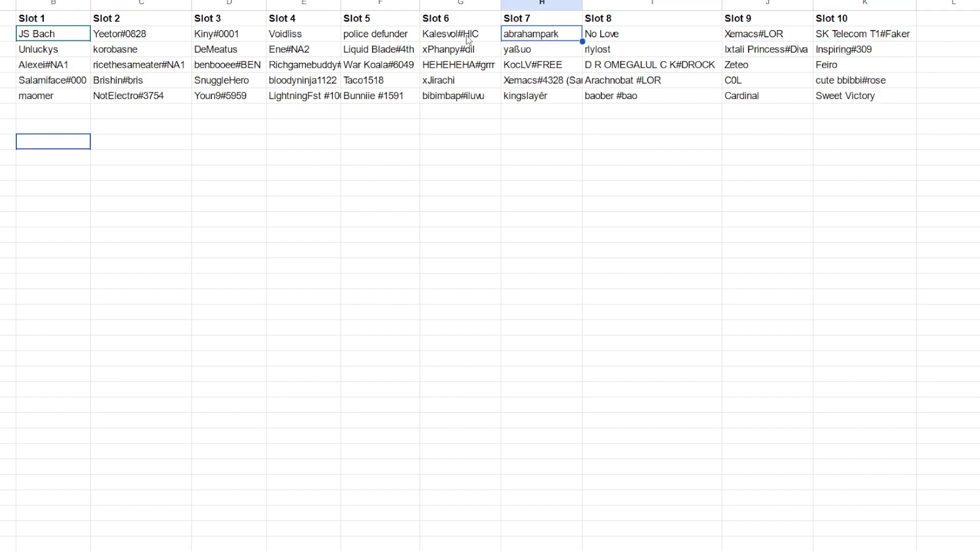
{"action": "left_click", "coordinate": [468, 38]}
{"action": "left_click", "coordinate": [395, 37]}
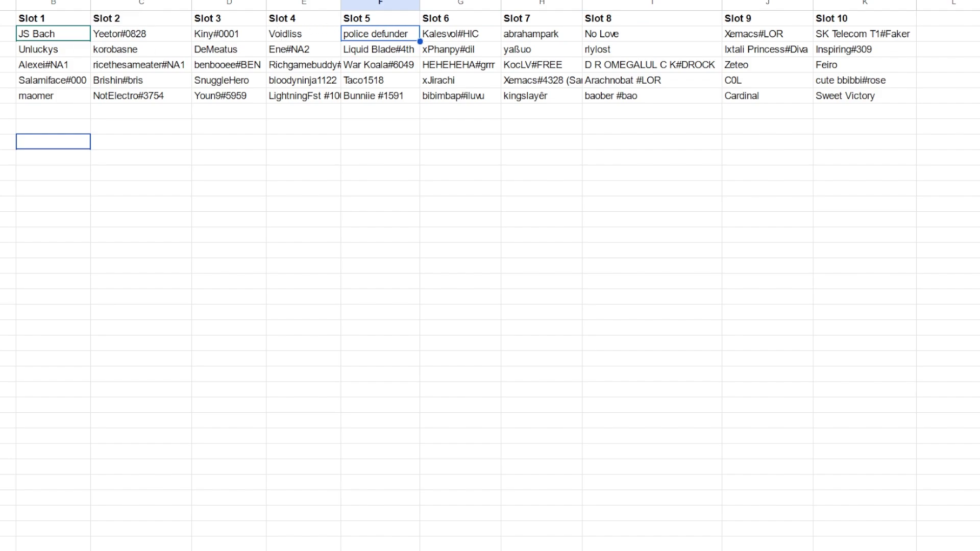
{"action": "left_click", "coordinate": [66, 19]}
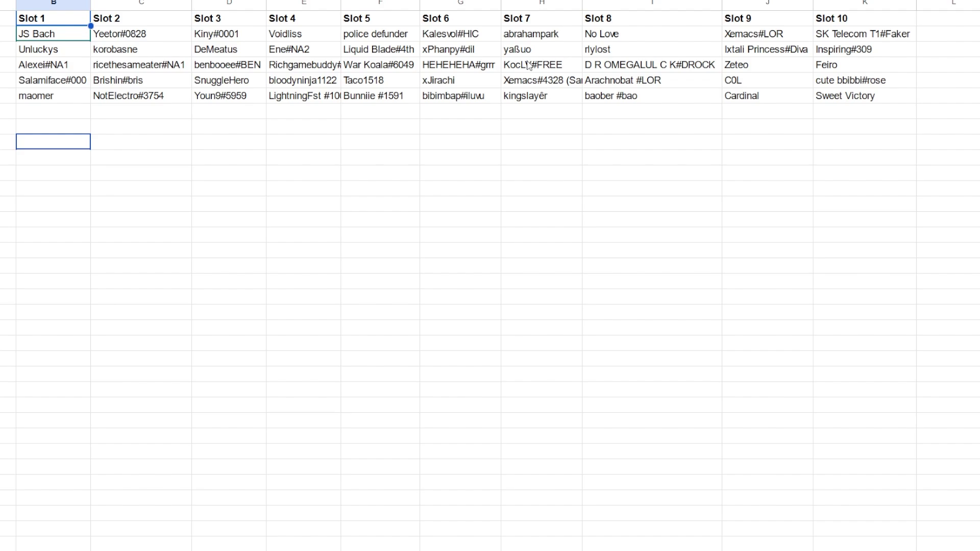
{"action": "key", "text": "Right"}
{"action": "key", "text": "Right"}
{"action": "key", "text": "Right"}
{"action": "key", "text": "Right"}
{"action": "key", "text": "Right"}
{"action": "key", "text": "Down"}
{"action": "key", "text": "Down"}
{"action": "key", "text": "Down"}
{"action": "key", "text": "Down"}
{"action": "key", "text": "Down"}
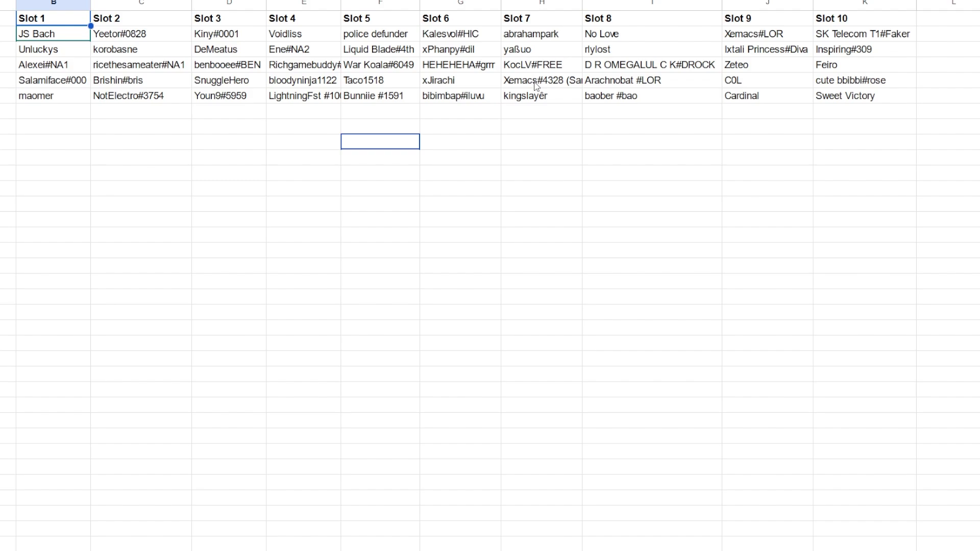
Re-examine Slot 7's complete team in the finished draft order, comparing its five players.
{"action": "left_click", "coordinate": [536, 81]}
{"action": "left_click", "coordinate": [535, 35]}
{"action": "left_click", "coordinate": [522, 100]}
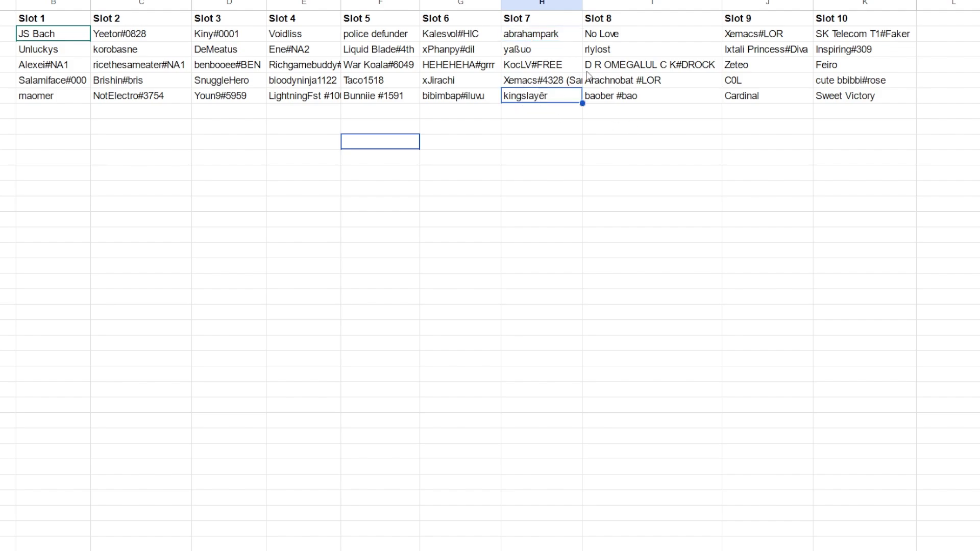
{"action": "left_click", "coordinate": [532, 36]}
{"action": "left_click", "coordinate": [535, 50]}
{"action": "left_click", "coordinate": [559, 69]}
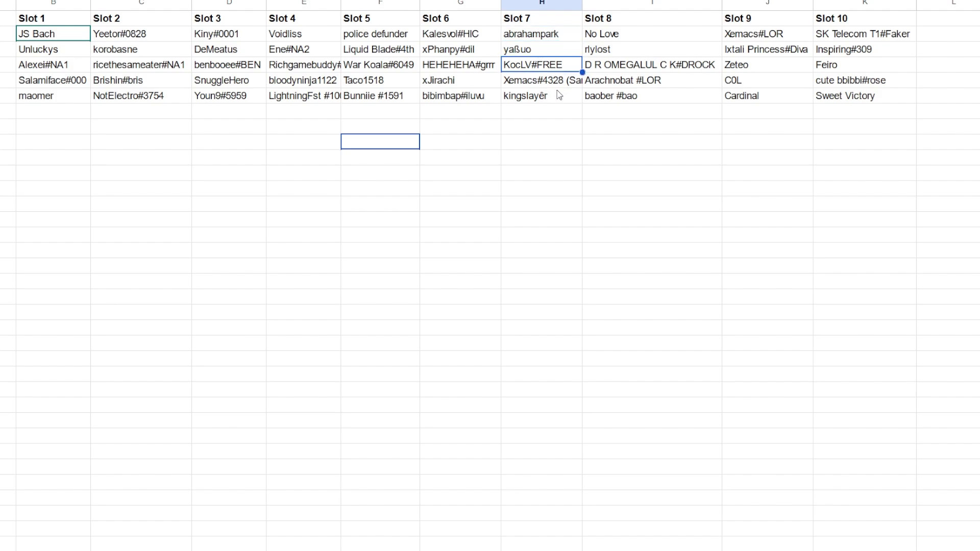
{"action": "left_click", "coordinate": [545, 83]}
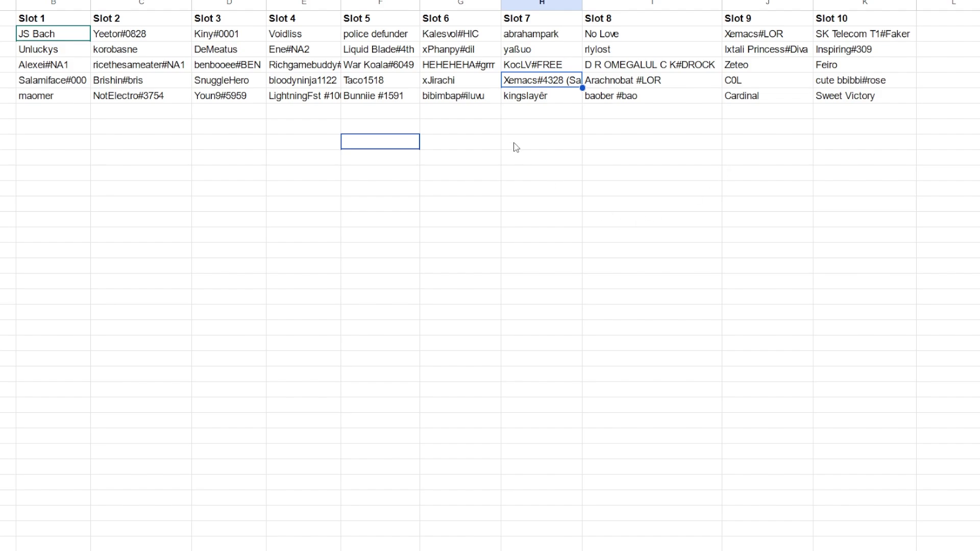
{"action": "left_click", "coordinate": [552, 65]}
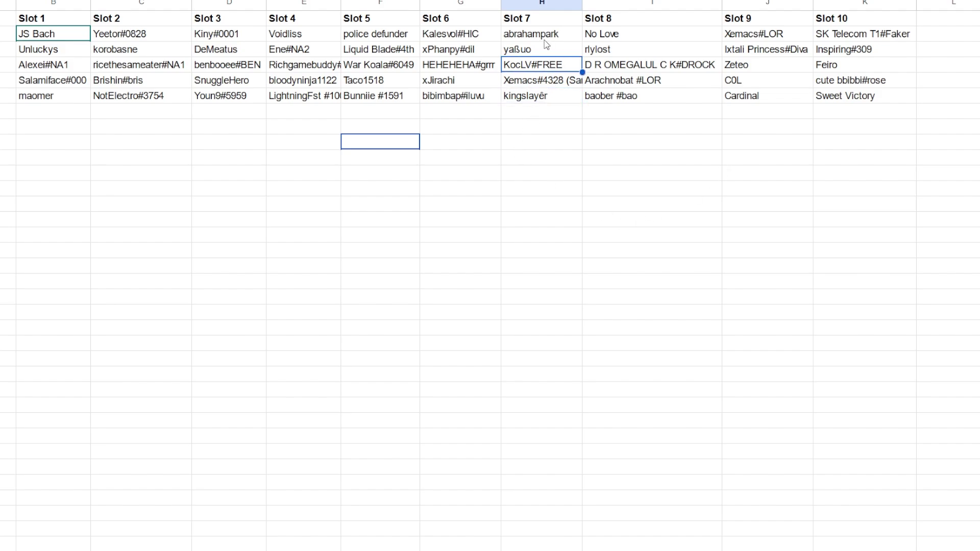
{"action": "left_click", "coordinate": [546, 36]}
{"action": "left_click", "coordinate": [543, 51]}
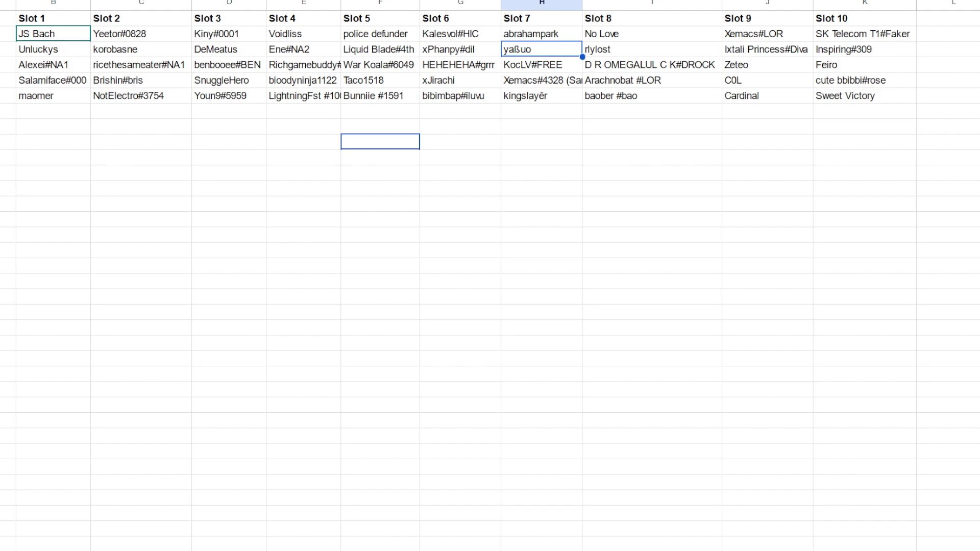
Add a new sheet and paste the Group A and Group B captain lists into column A.
{"action": "key", "text": "shift+F11"}
{"action": "key", "text": "ctrl+v"}
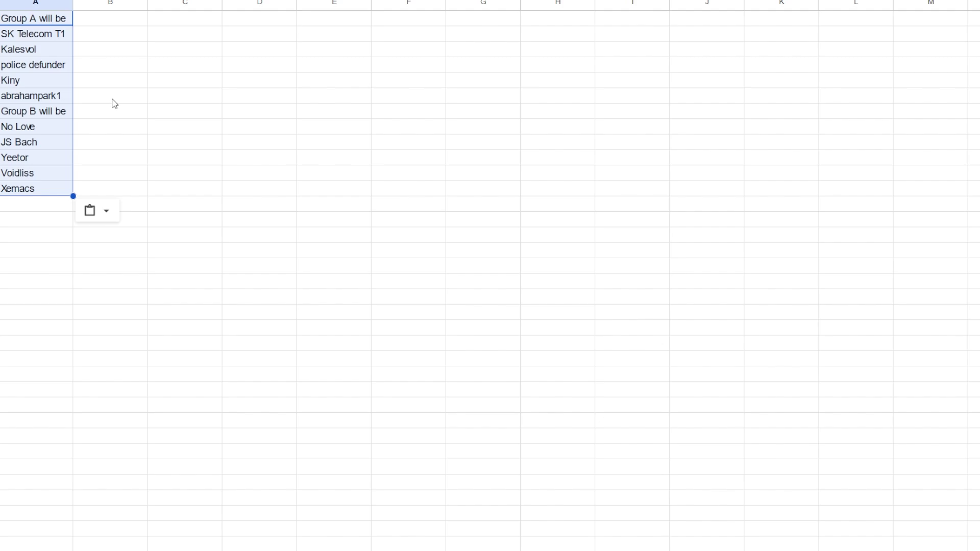
{"action": "left_click", "coordinate": [336, 175]}
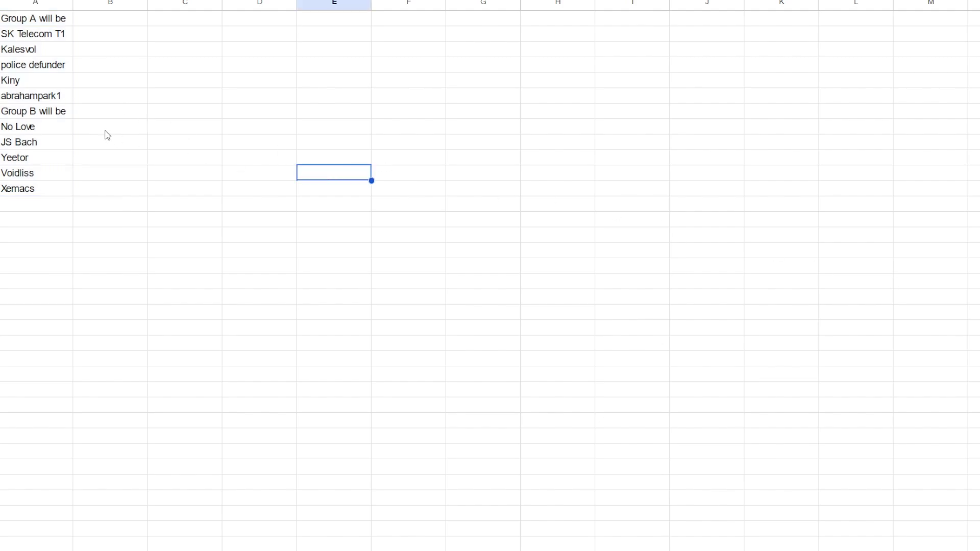
Move the Group B heading and its five captains from column A to column B, starting in B1.
{"action": "left_click_drag", "start_coordinate": [36, 113], "coordinate": [42, 190]}
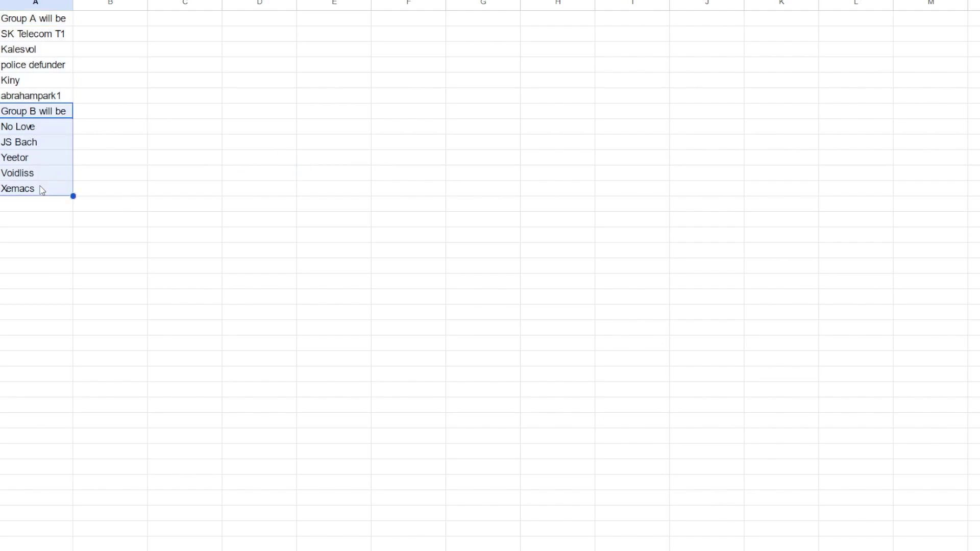
{"action": "key", "text": "ctrl+x"}
{"action": "left_click", "coordinate": [137, 19]}
{"action": "key", "text": "ctrl+v"}
Shorten the two column headings to "Group A" in A1 and "Group B" in B1.
{"action": "left_click", "coordinate": [69, 20]}
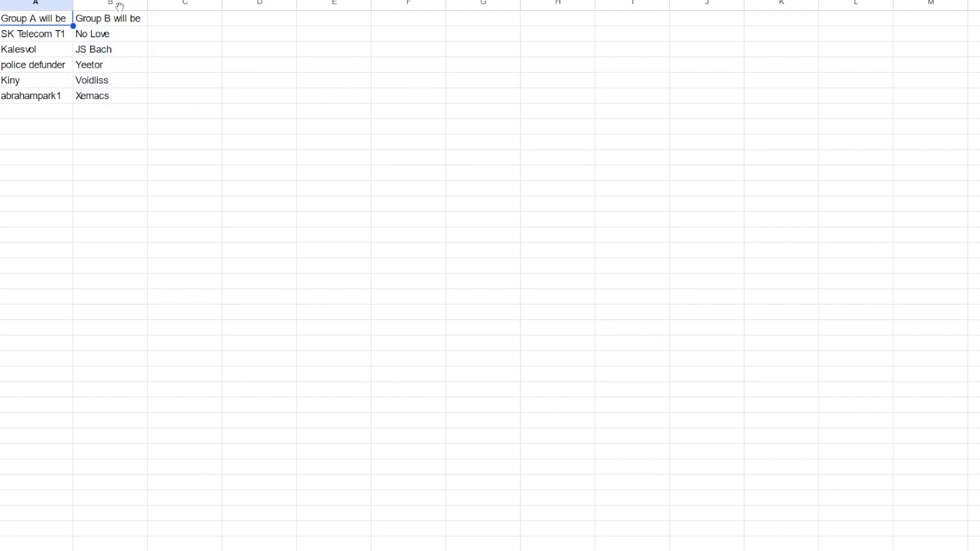
{"action": "type", "text": "Group A"}
{"action": "key", "text": "Tab"}
{"action": "type", "text": "Gro"}
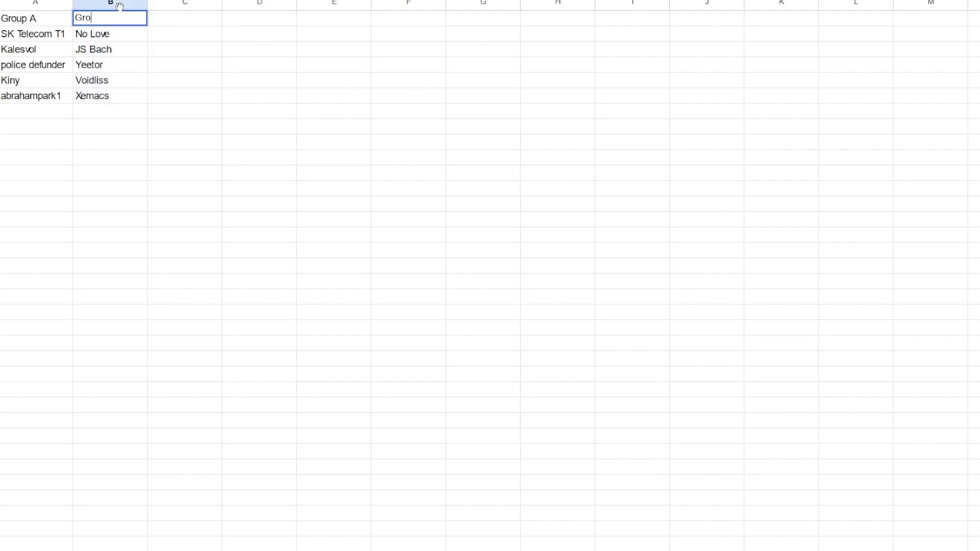
{"action": "type", "text": "up B"}
{"action": "left_click", "coordinate": [63, 66]}
Make the Group A and Group B headings bold.
{"action": "left_click", "coordinate": [47, 20]}
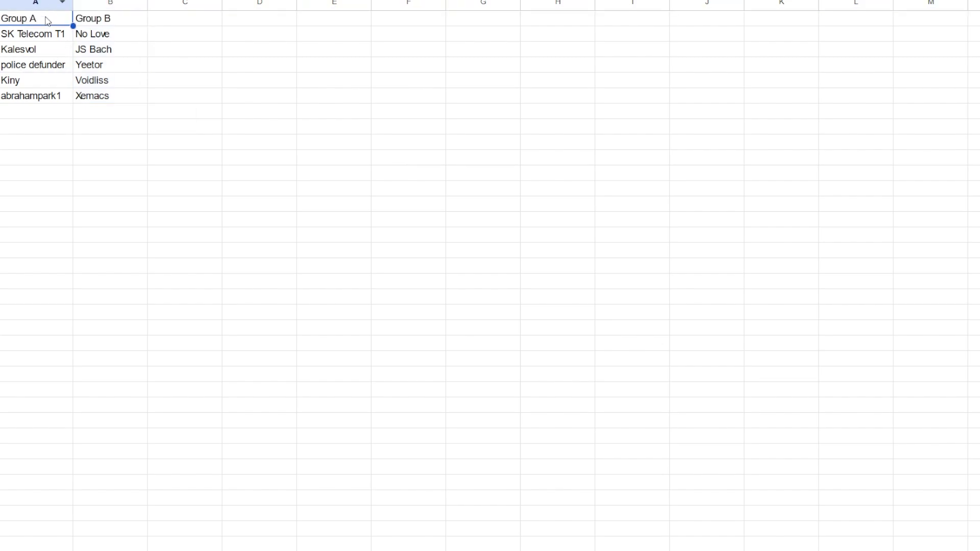
{"action": "left_click", "coordinate": [92, 20]}
{"action": "left_click", "coordinate": [43, 21]}
{"action": "left_click_drag", "start_coordinate": [44, 21], "coordinate": [120, 25]}
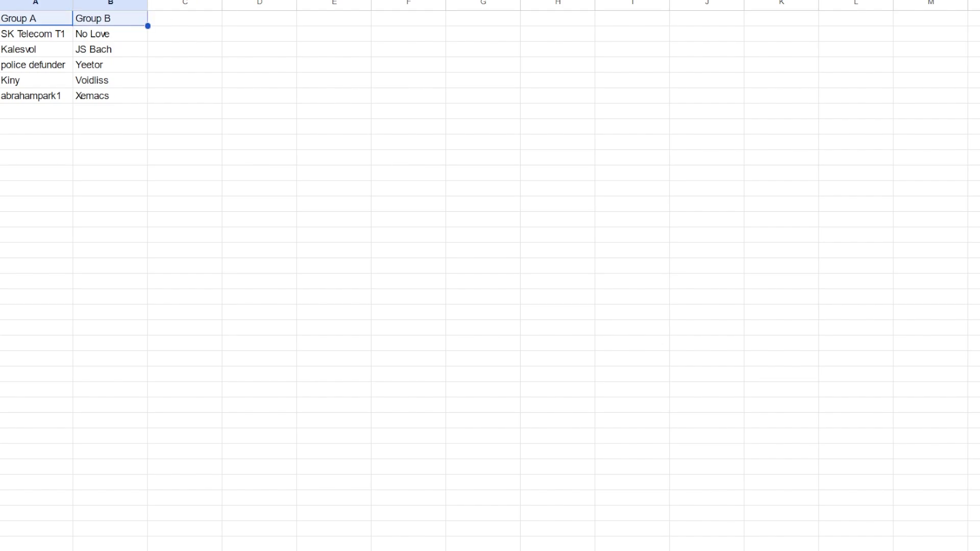
{"action": "key", "text": "ctrl+b"}
{"action": "left_click", "coordinate": [329, 98]}
Go through the captains of Group A and Group B one by one, from the first to the last row.
{"action": "left_click", "coordinate": [46, 33]}
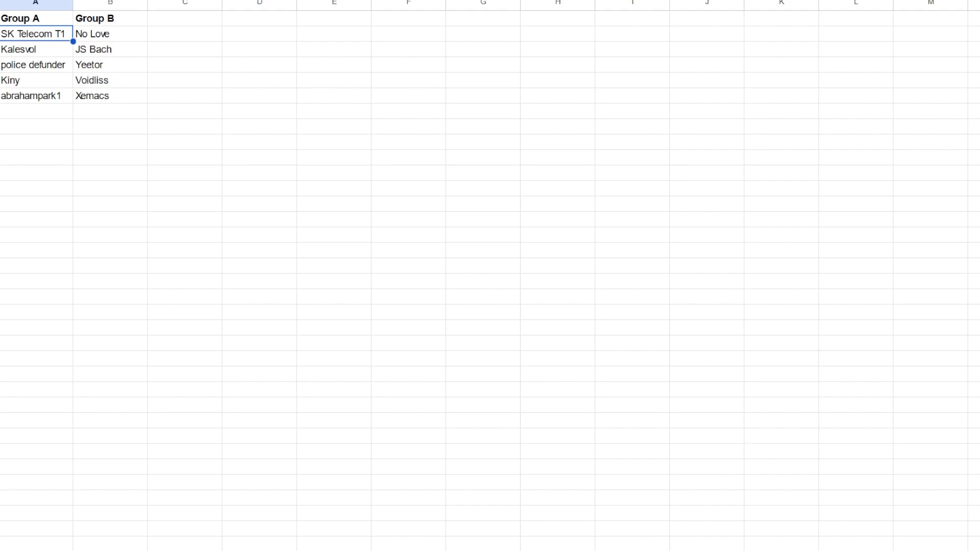
{"action": "key", "text": "Down"}
{"action": "key", "text": "Down"}
{"action": "key", "text": "Down"}
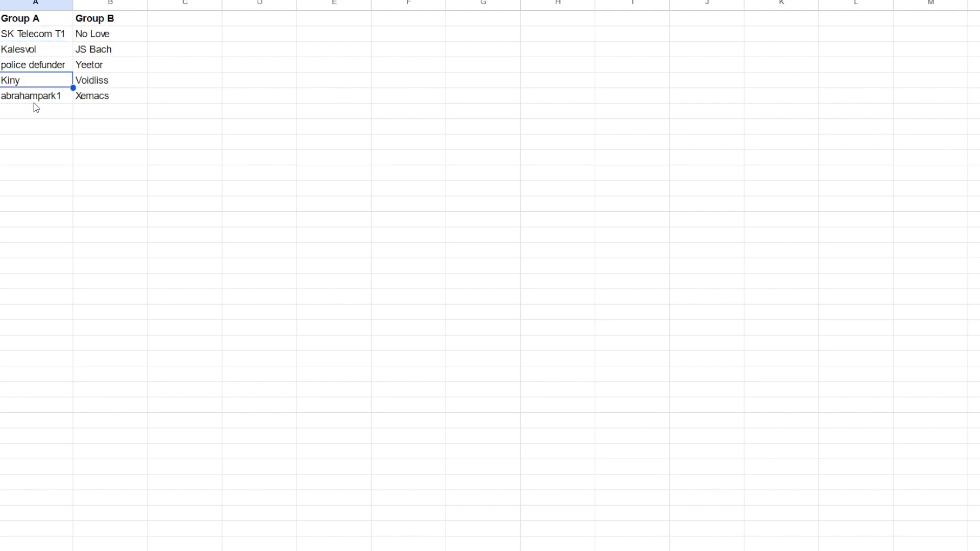
{"action": "key", "text": "Down"}
{"action": "left_click", "coordinate": [110, 36]}
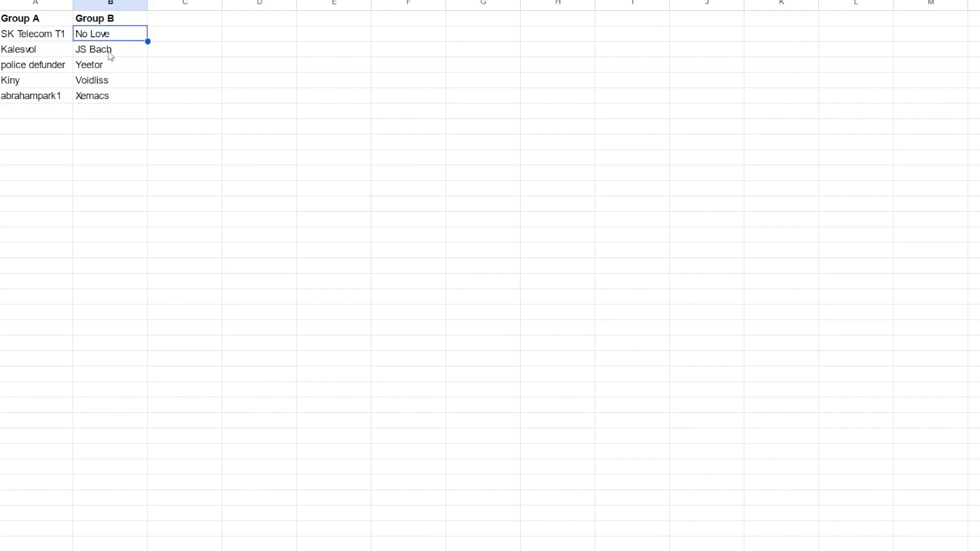
{"action": "key", "text": "Down"}
{"action": "key", "text": "Down"}
{"action": "key", "text": "Down"}
{"action": "key", "text": "Down"}
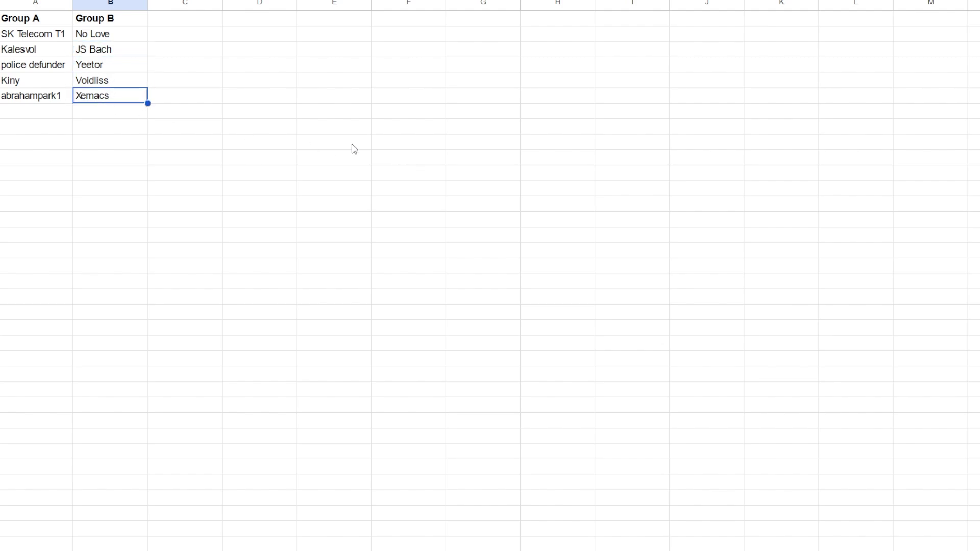
Re-examine the five captains of Group A, comparing them with one another.
{"action": "left_click", "coordinate": [52, 34]}
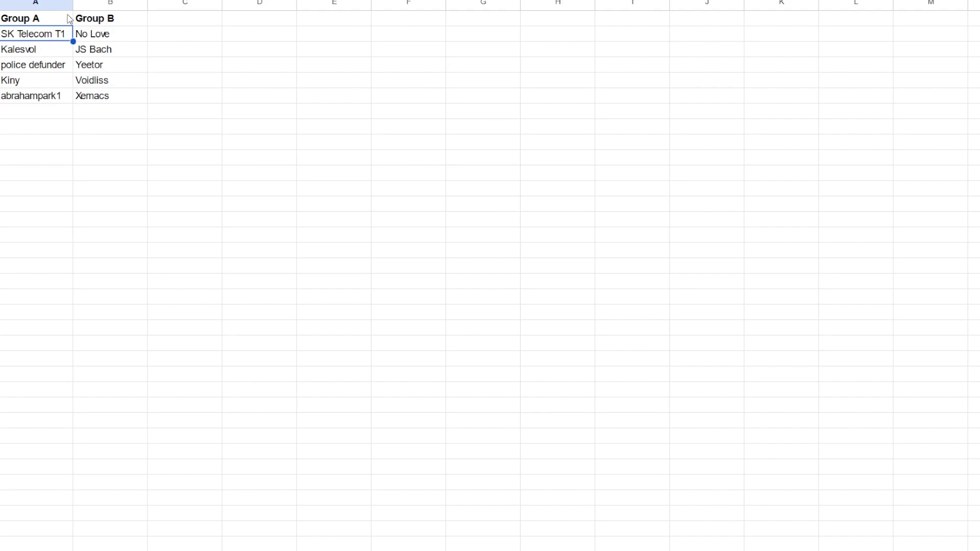
{"action": "key", "text": "Down"}
{"action": "key", "text": "Down"}
{"action": "key", "text": "Down"}
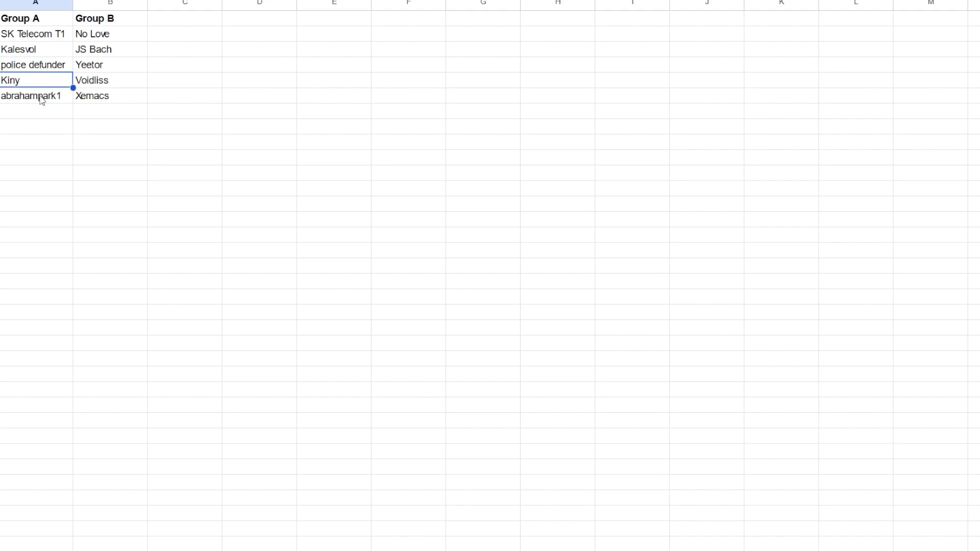
{"action": "left_click", "coordinate": [41, 99]}
{"action": "left_click", "coordinate": [54, 51]}
{"action": "left_click", "coordinate": [49, 80]}
{"action": "left_click", "coordinate": [32, 67]}
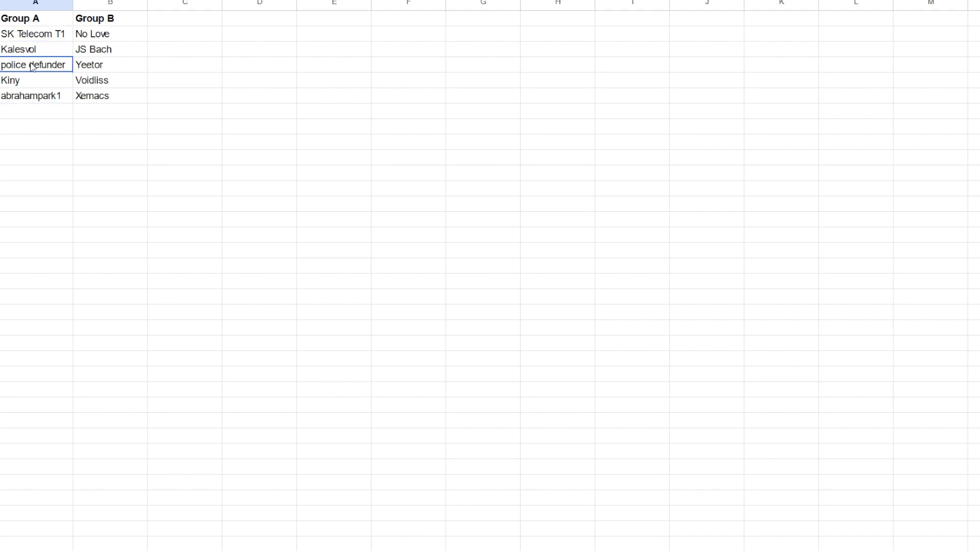
{"action": "left_click", "coordinate": [35, 84]}
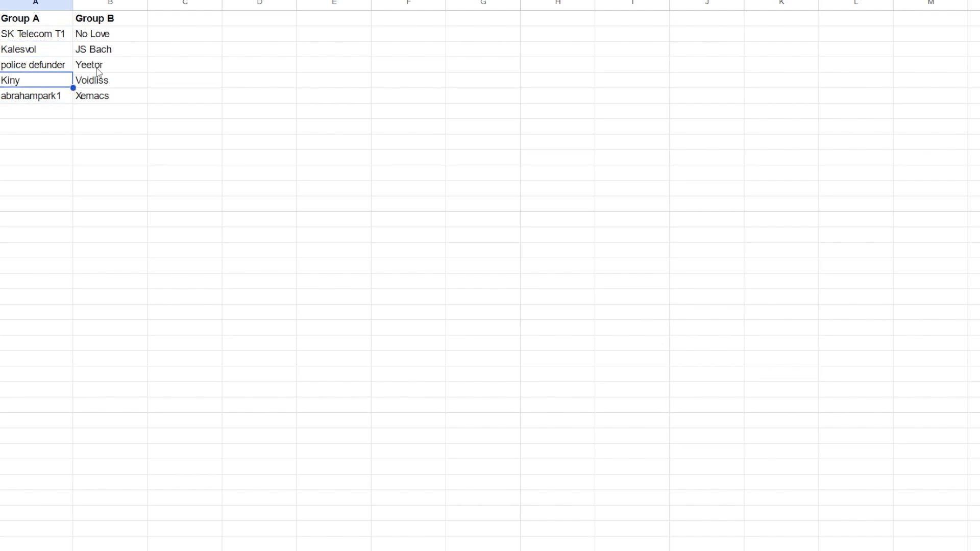
Check Yeetor and No Love in the Group B list.
{"action": "left_click", "coordinate": [386, 85]}
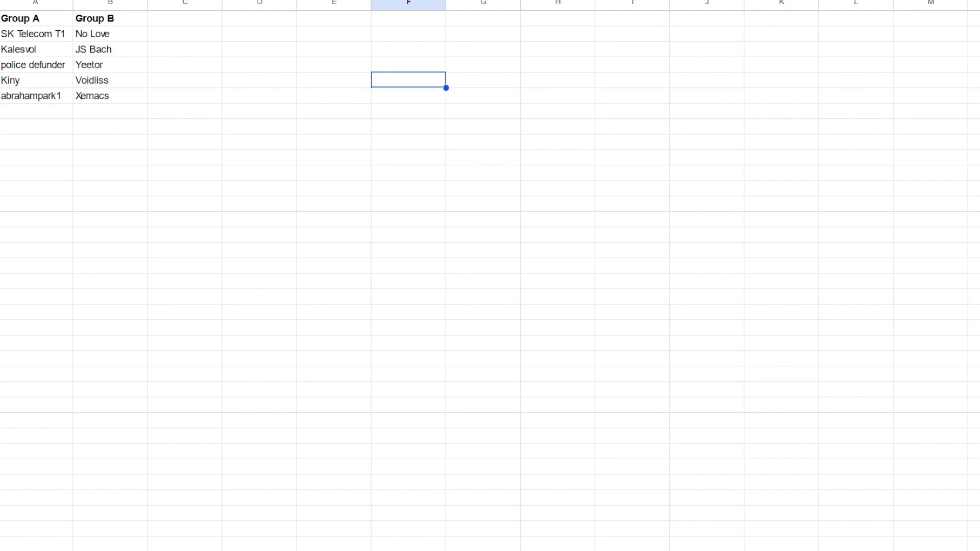
{"action": "left_click", "coordinate": [124, 70]}
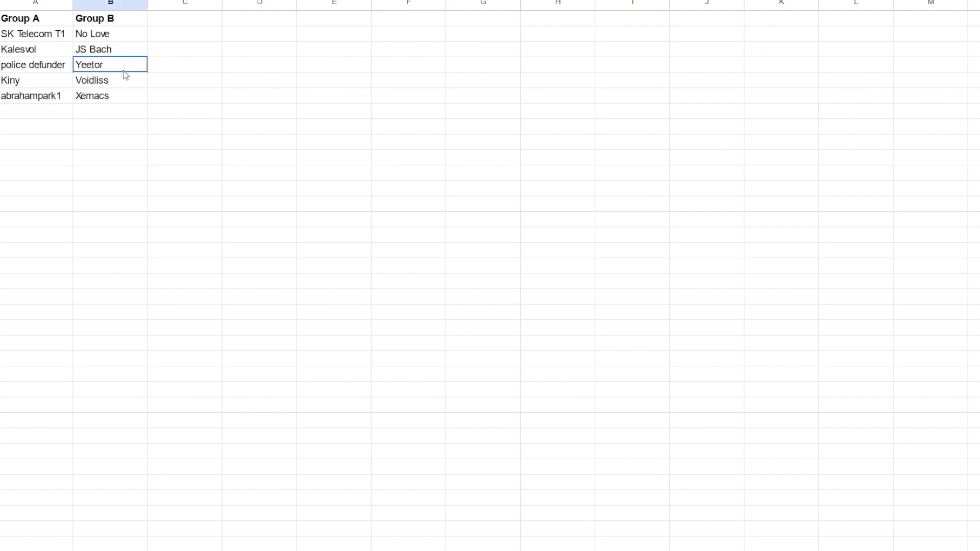
{"action": "left_click", "coordinate": [114, 35]}
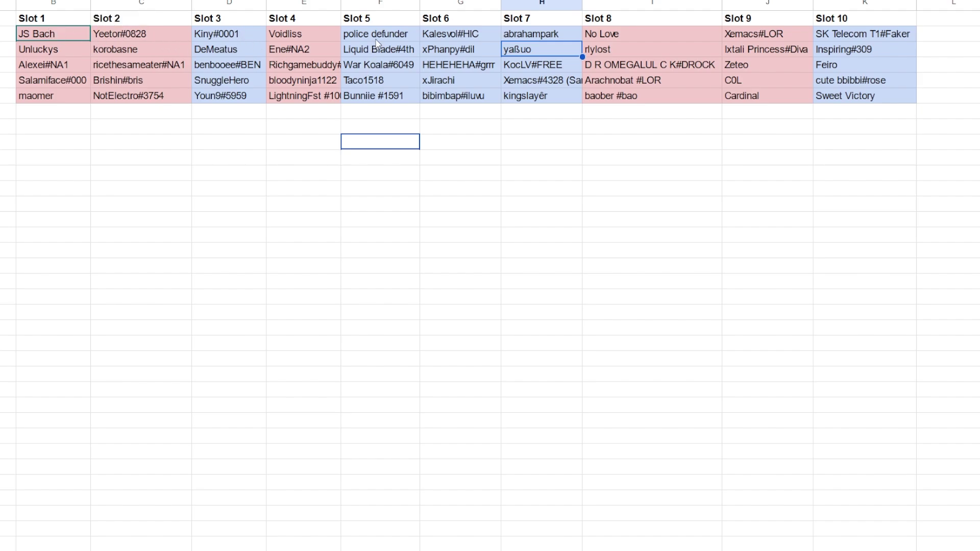
Compare the captains of Slots 7, 8 and 9 in the colour-coded draft order, and go through Slot 8's other picks.
{"action": "left_click", "coordinate": [554, 38]}
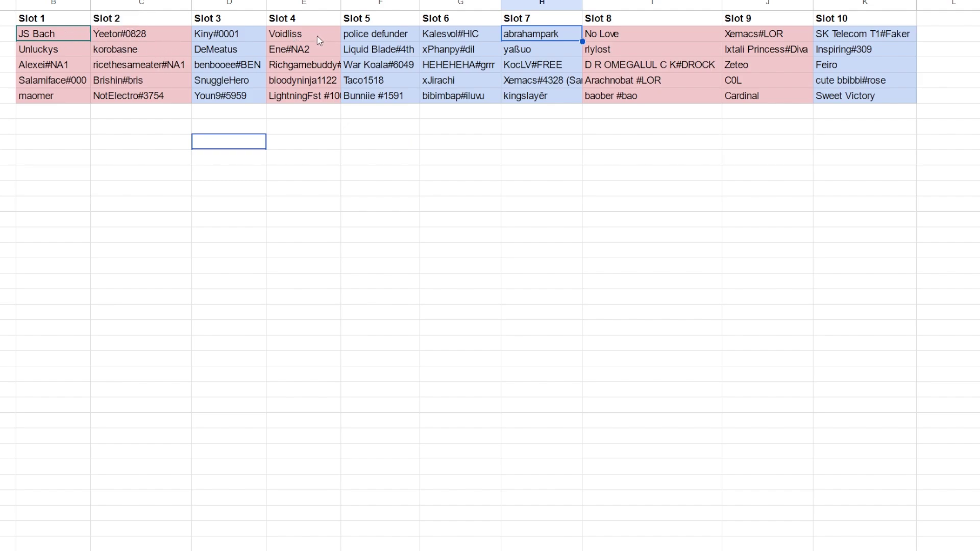
{"action": "left_click", "coordinate": [605, 37]}
{"action": "left_click", "coordinate": [741, 35]}
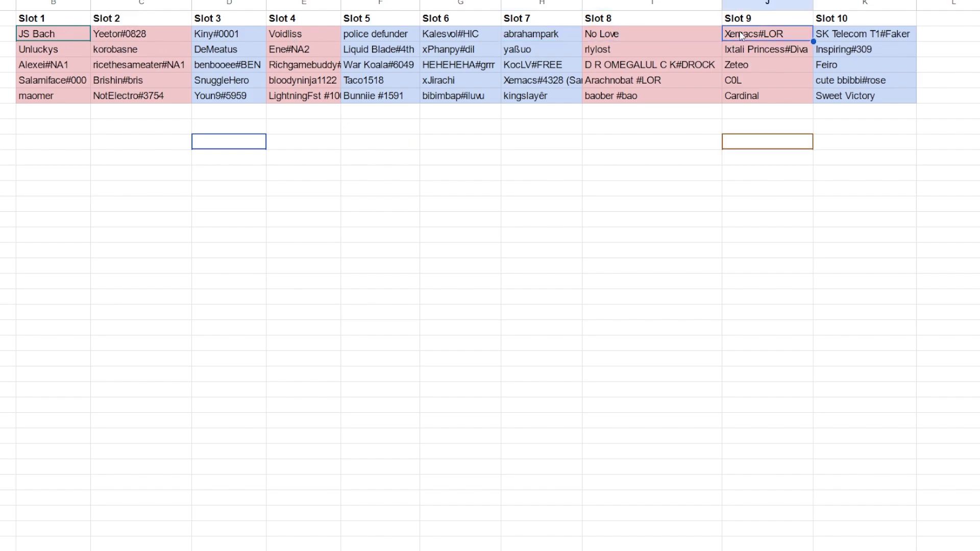
{"action": "left_click", "coordinate": [654, 50]}
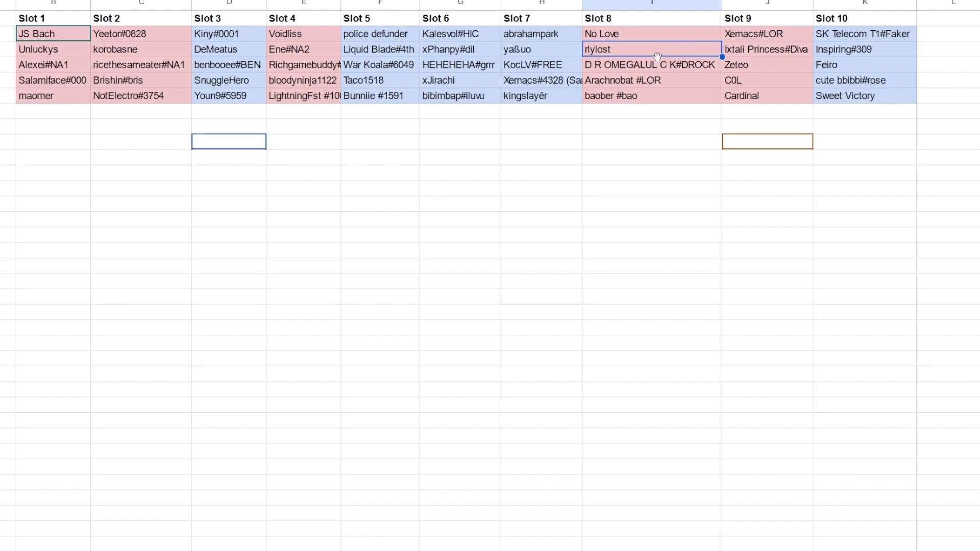
{"action": "left_click", "coordinate": [657, 64]}
{"action": "left_click", "coordinate": [653, 80]}
{"action": "left_click", "coordinate": [643, 112]}
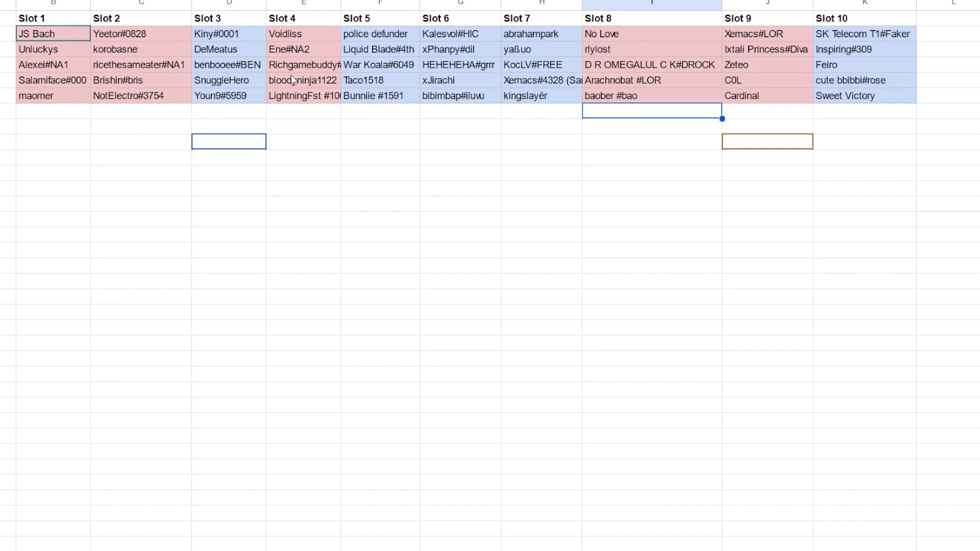
Check Slot 4's third- and fourth-row players and Slot 2's captain in the draft order.
{"action": "left_click", "coordinate": [304, 70]}
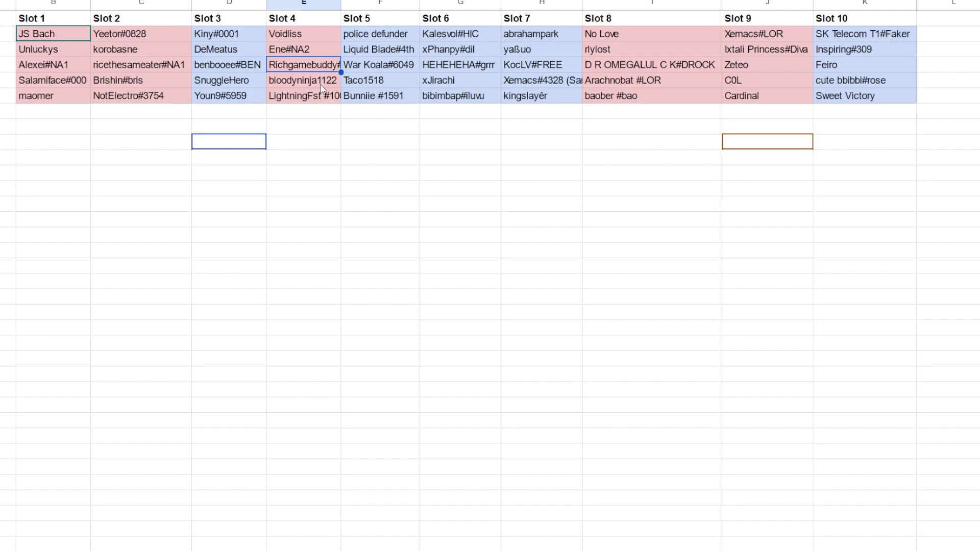
{"action": "left_click", "coordinate": [299, 82]}
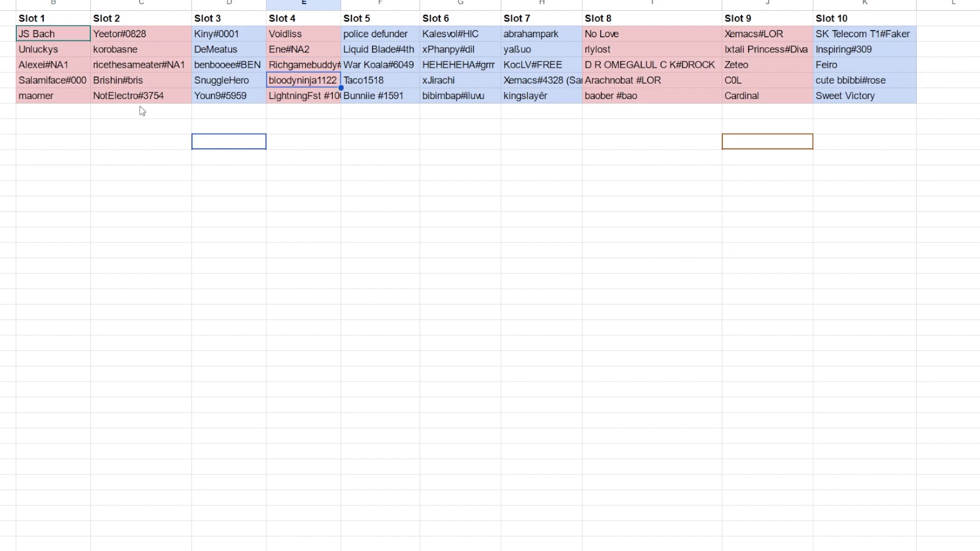
{"action": "left_click", "coordinate": [133, 37]}
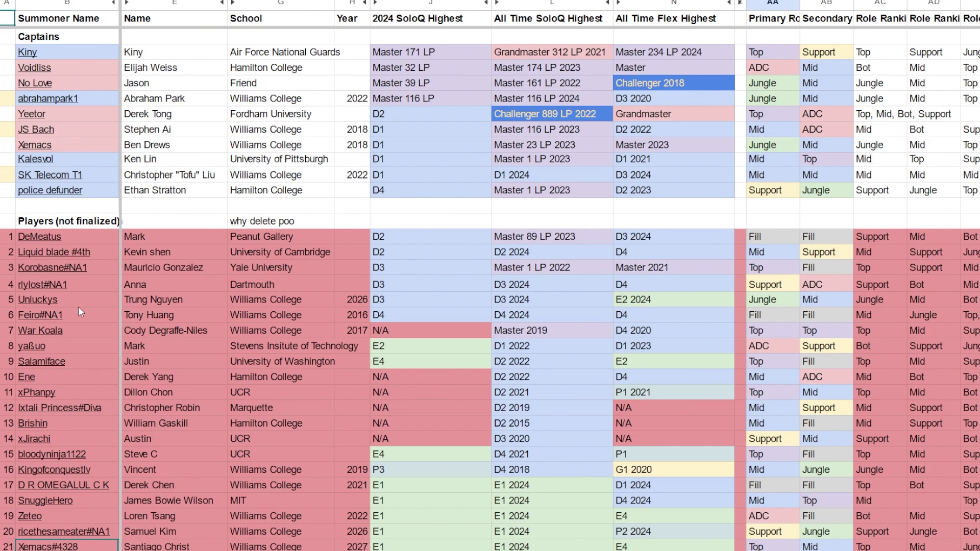
{"action": "left_click", "coordinate": [51, 265]}
{"action": "left_click", "coordinate": [457, 276]}
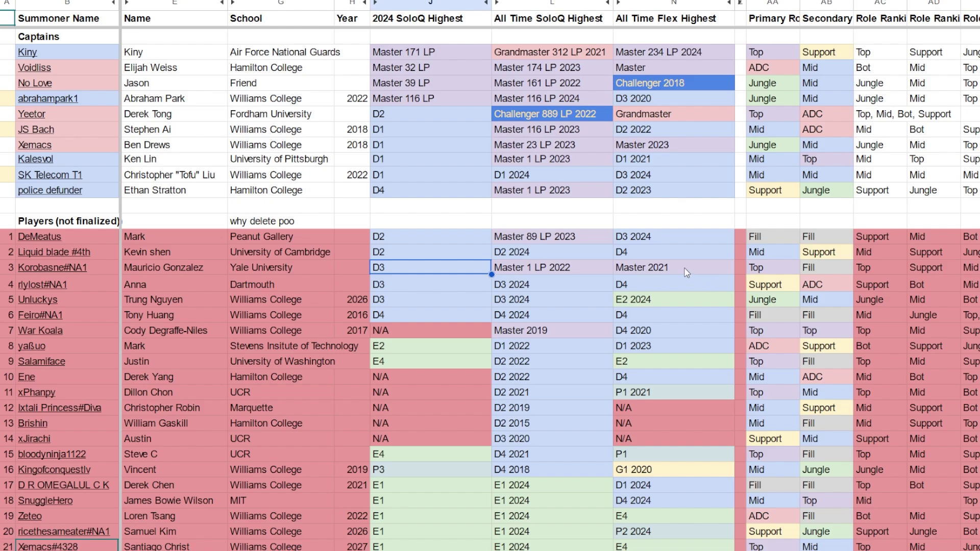
{"action": "key", "text": "Right"}
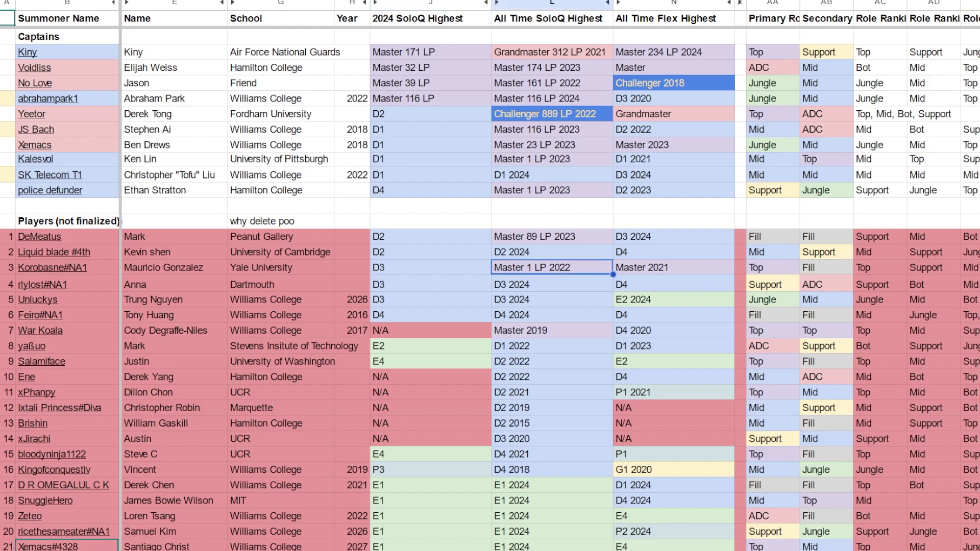
{"action": "key", "text": "ctrl+shift+Page_Down"}
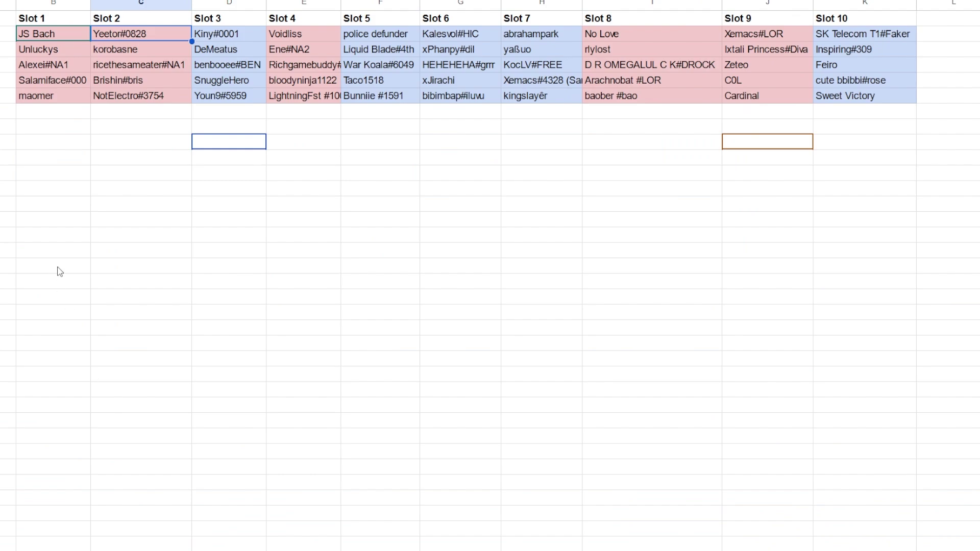